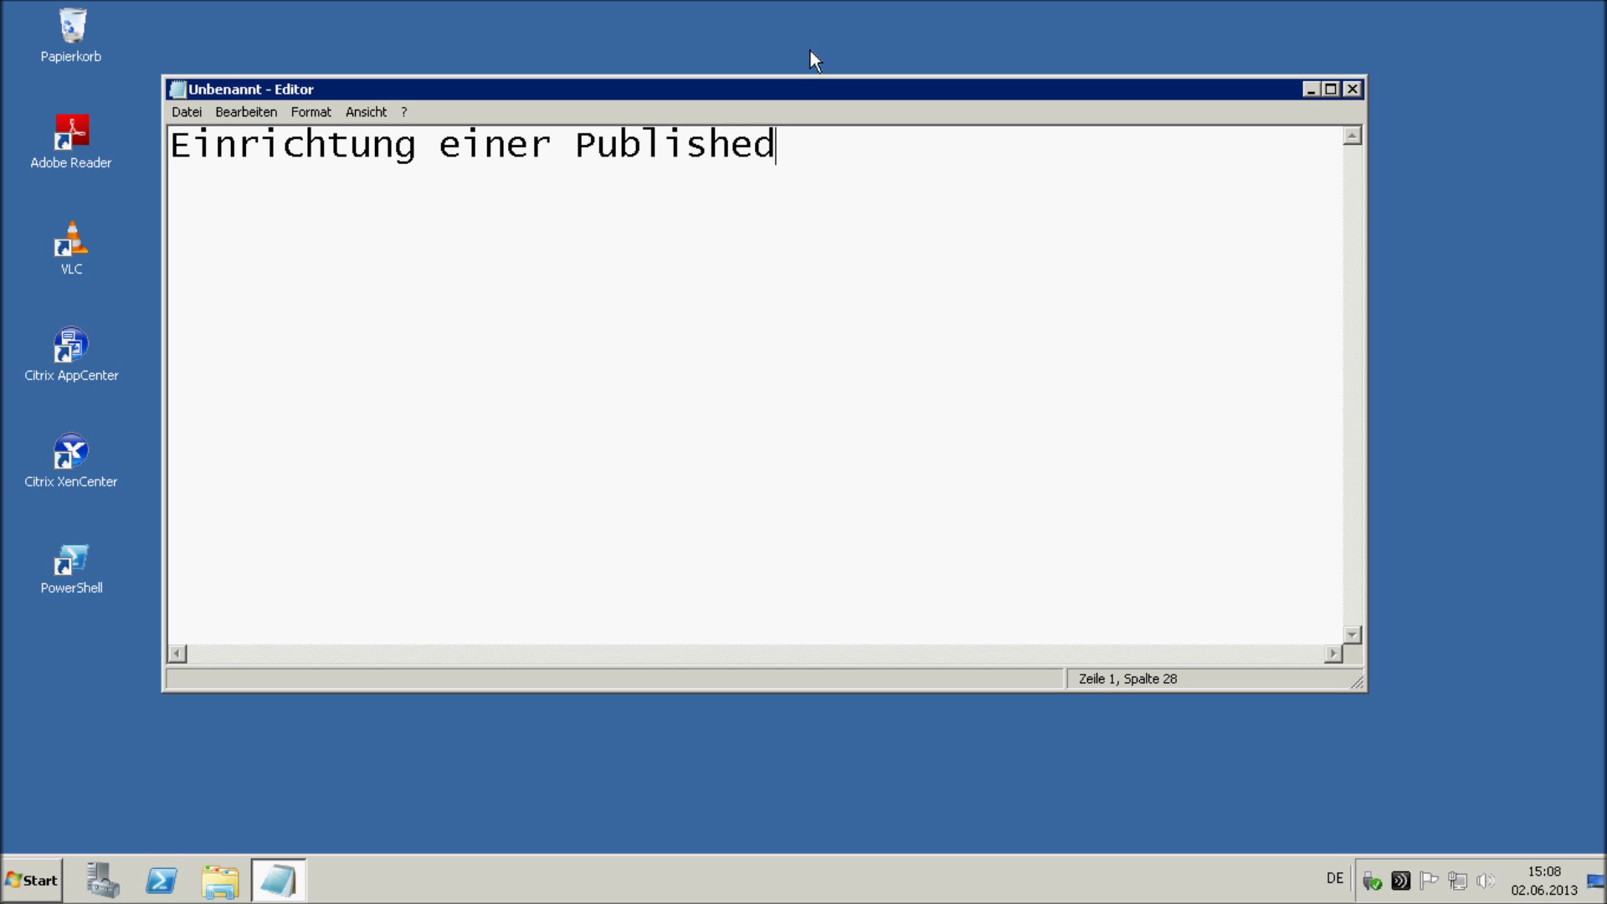
# Step: Complete the note's heading as "Einrichtung einer Published Application mit Inhaltsumleitung..." over two lines
pyautogui.write('tion')
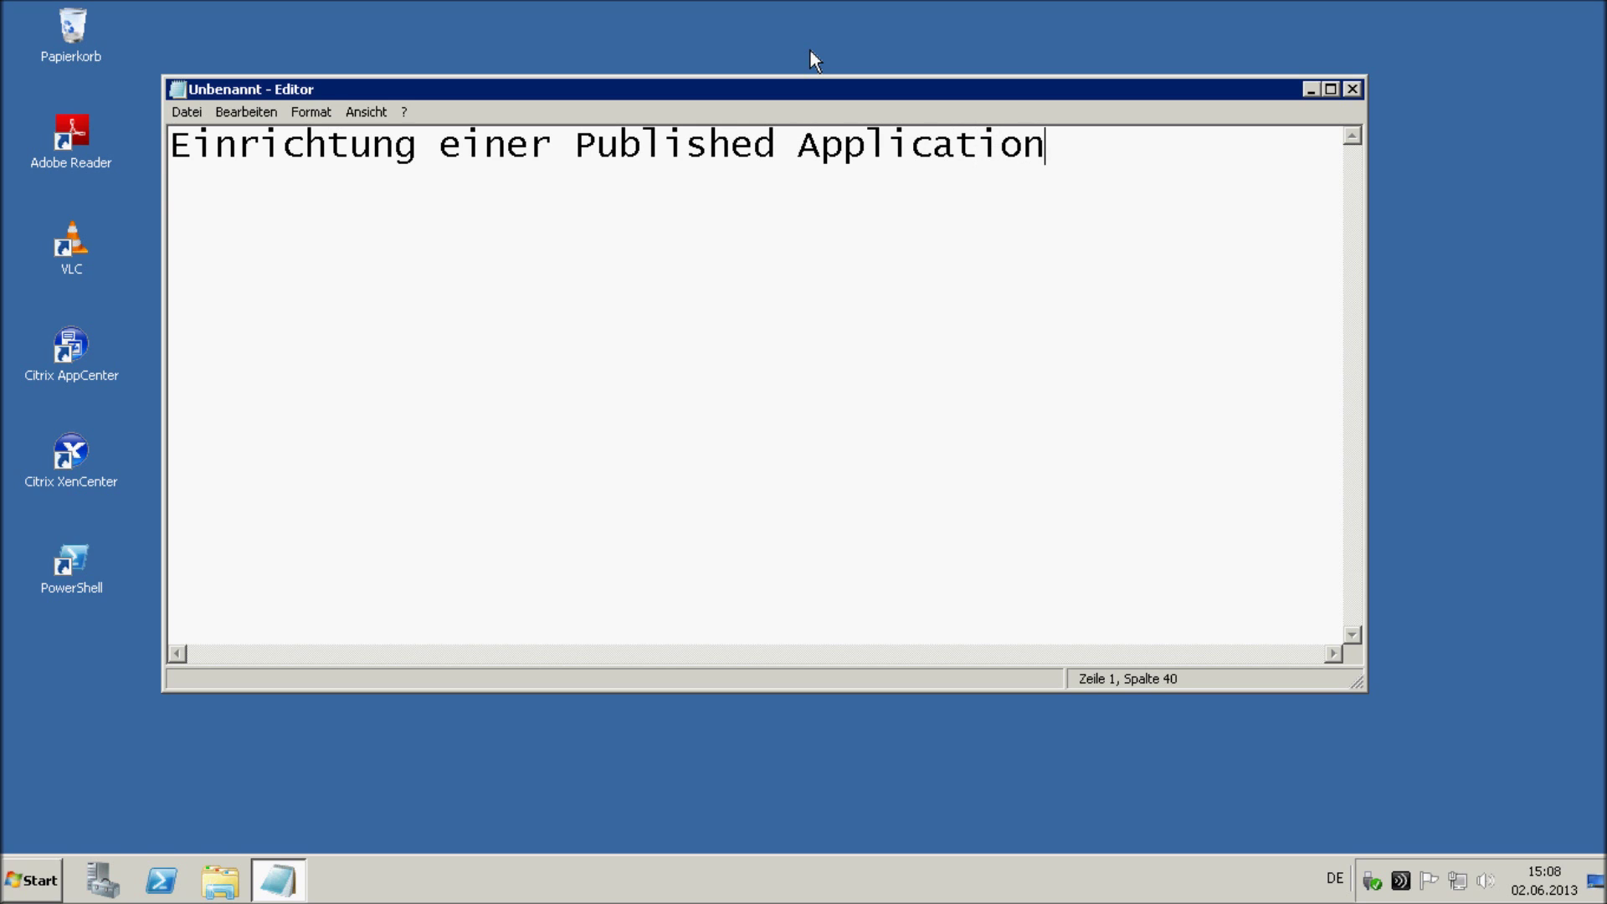
pyautogui.press('Return')
pyautogui.write('mit Inhaltsum')
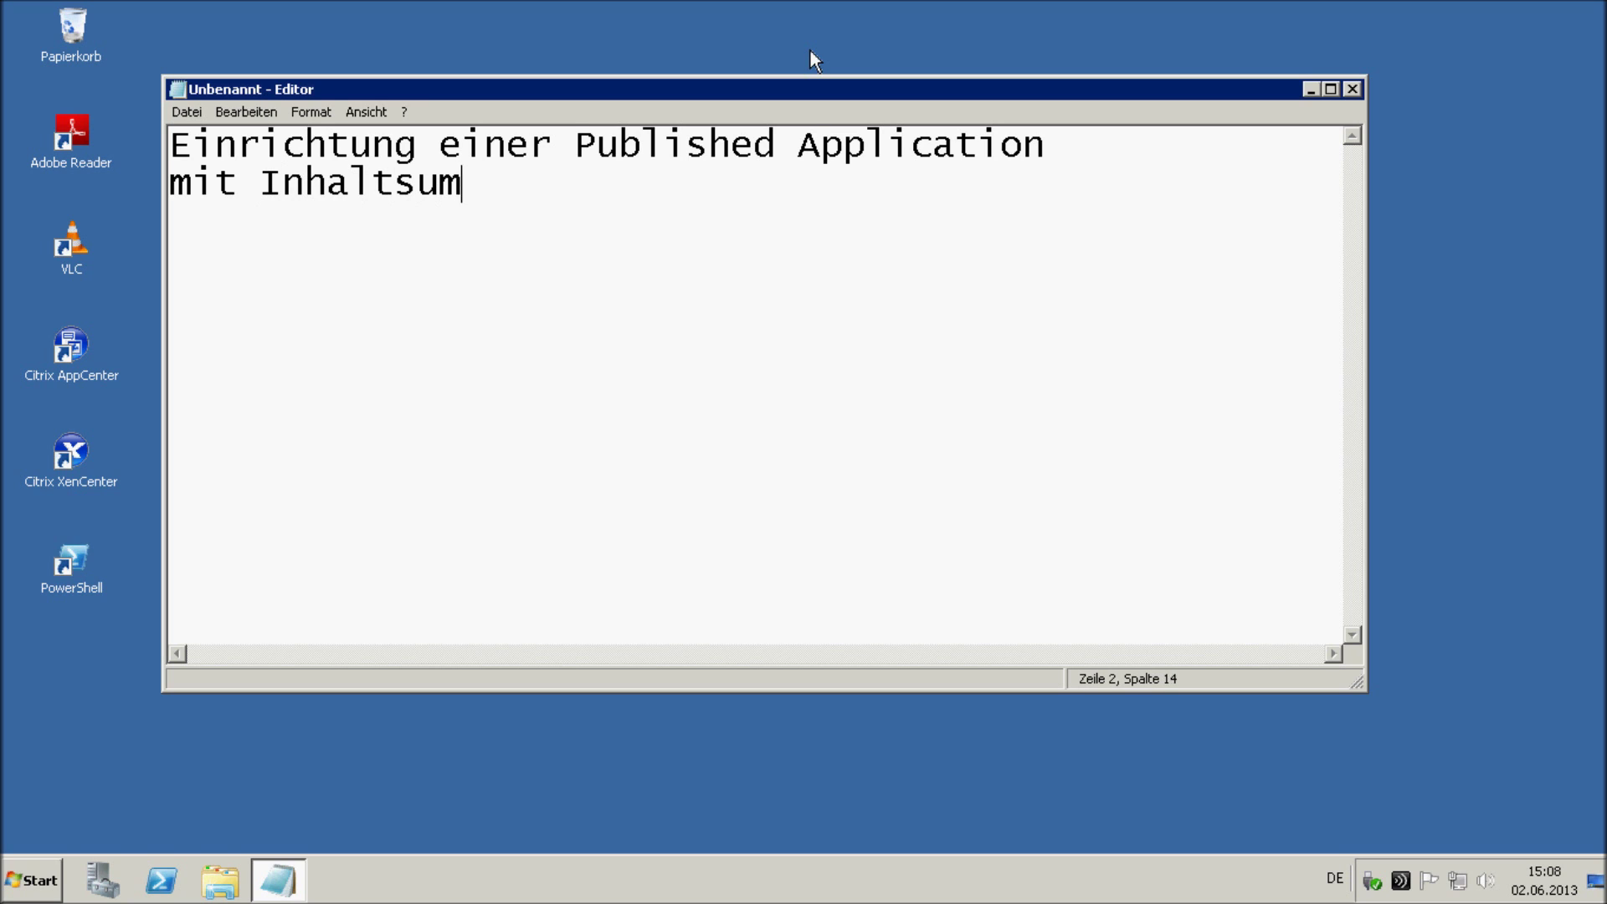
pyautogui.write('leitung...')
pyautogui.press('Return')
pyautogui.press('Return')
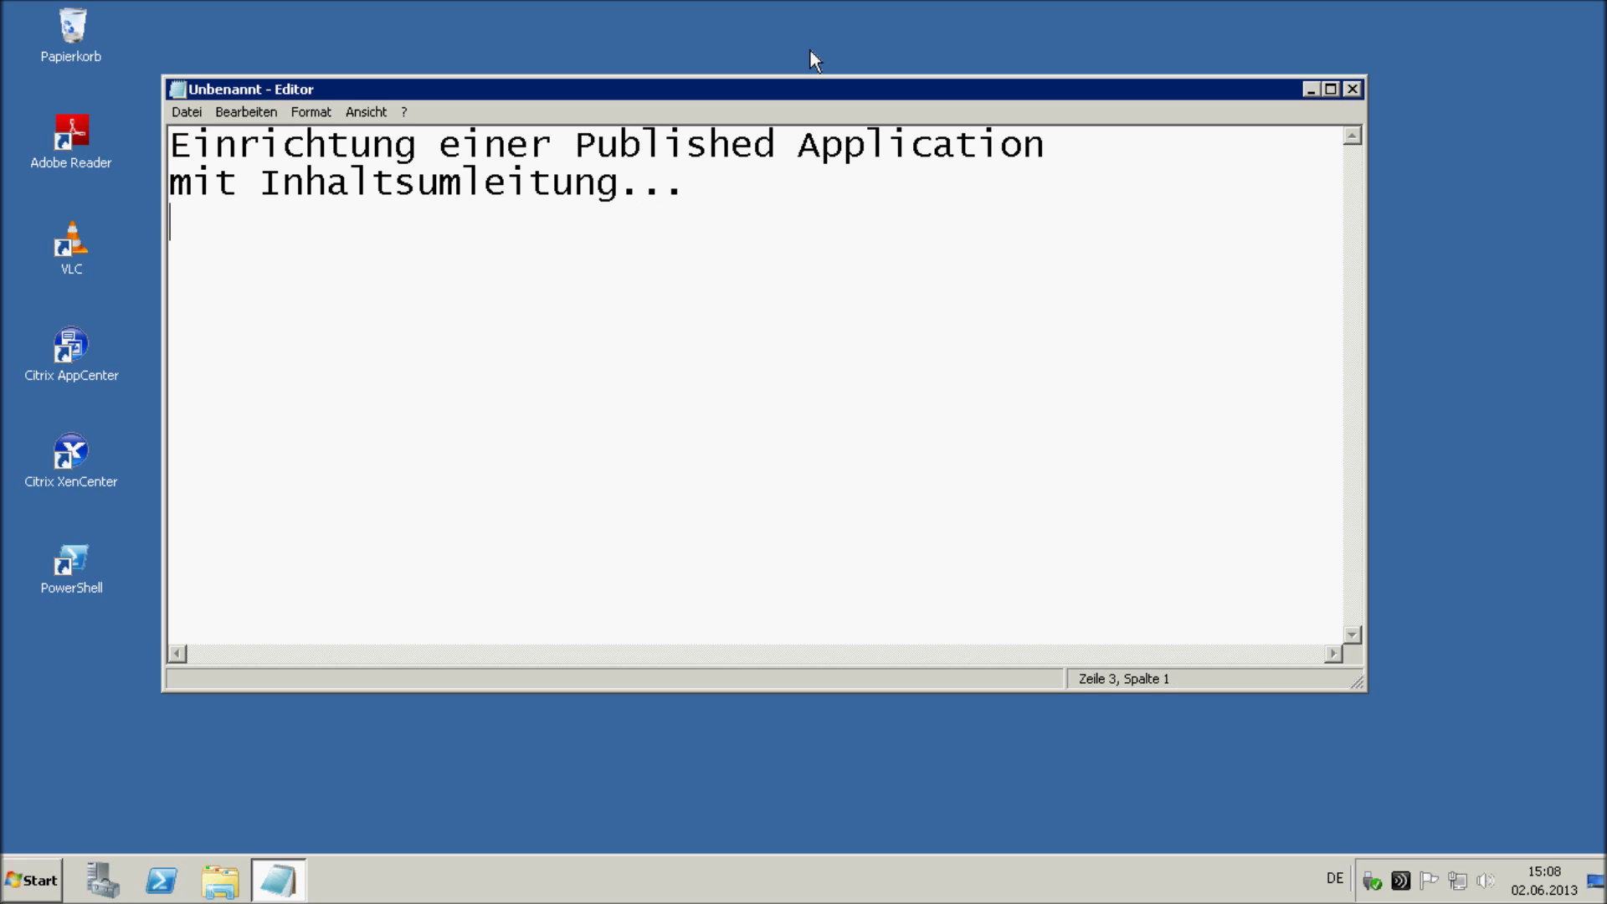
# Step: Add the question "Was kann passieren, wenn neue Software installiert wurde ???" below the heading, over two lines
pyautogui.write('Was kann passie')
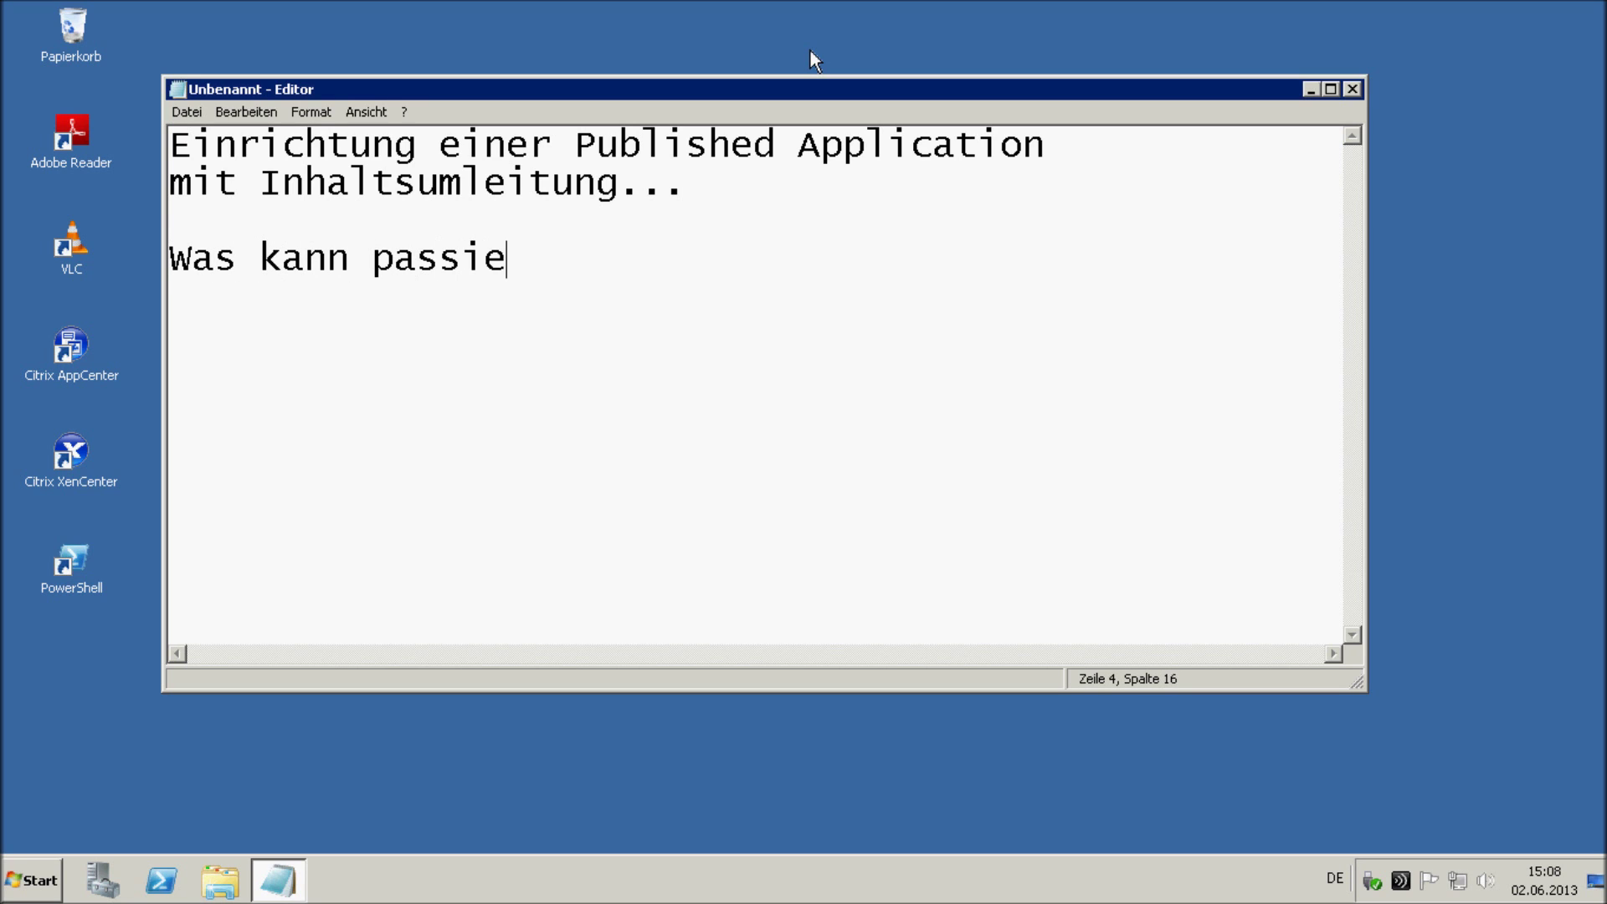
pyautogui.write('ren, wenn n')
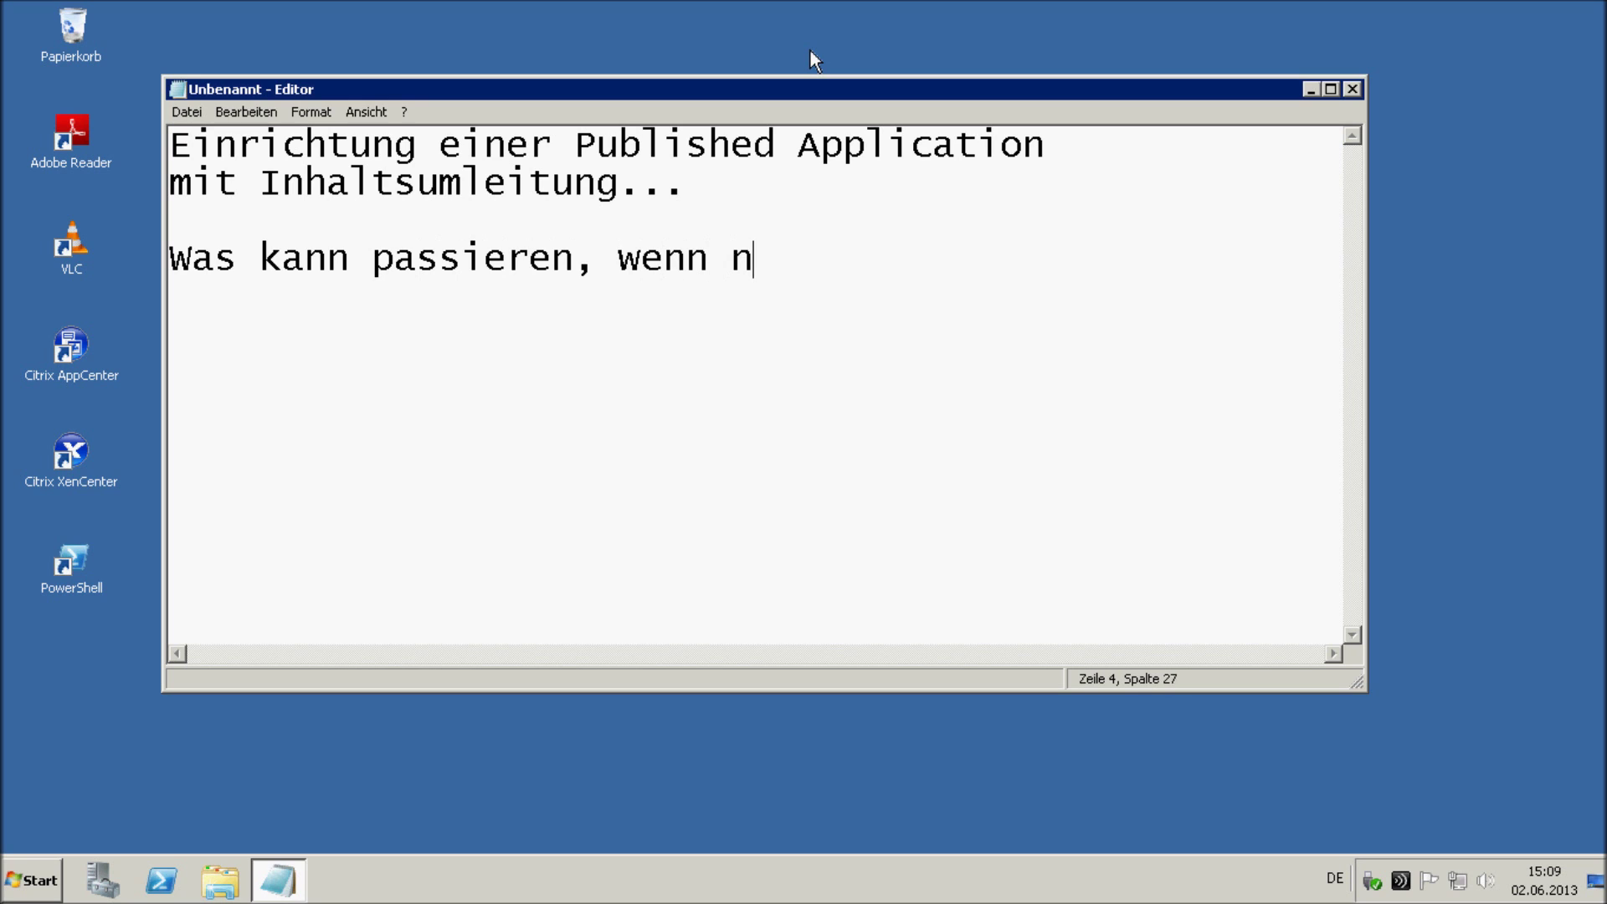
pyautogui.write('eue Software')
pyautogui.press('Return')
pyautogui.write('installie')
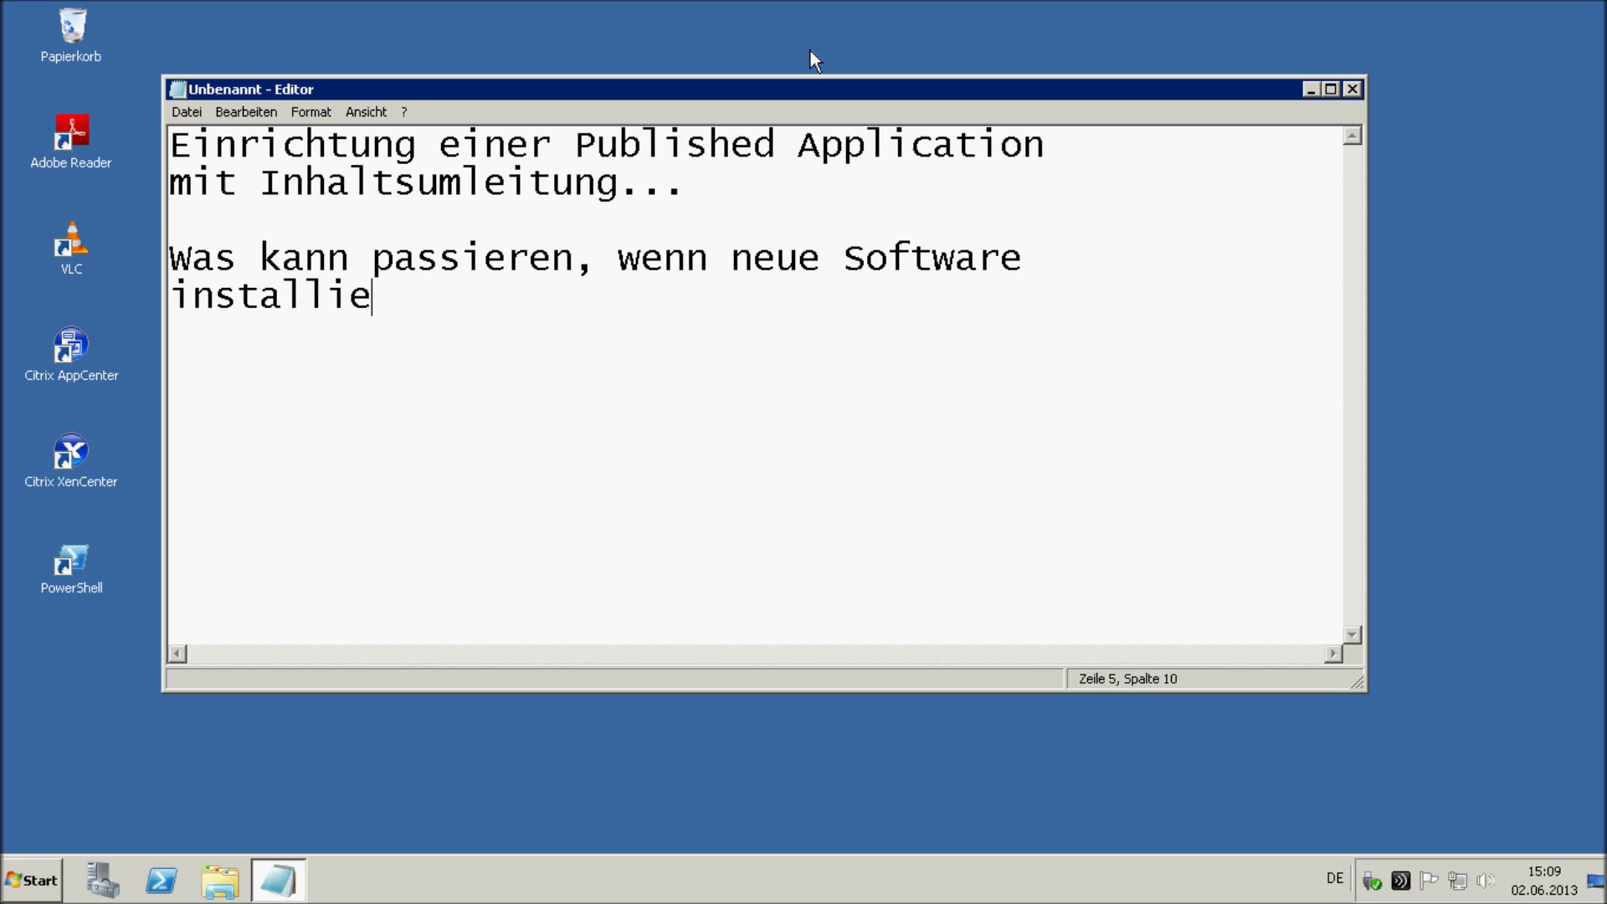
pyautogui.write('rt wurde ???')
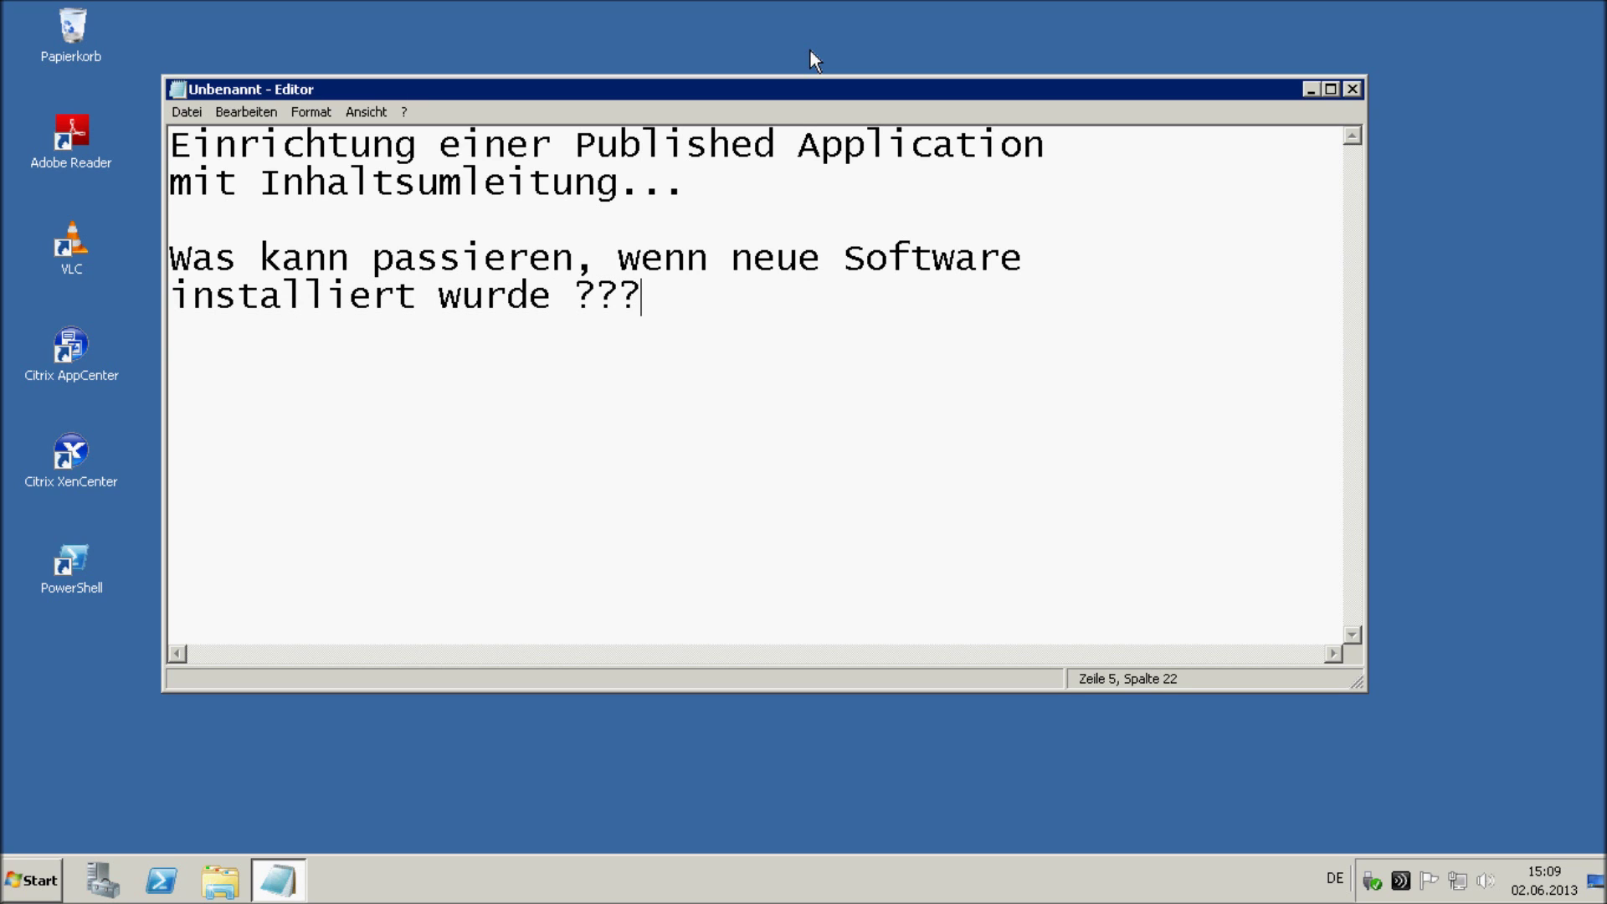
pyautogui.press('Return')
pyautogui.press('Return')
# Step: Close the text editor and discard the unsaved note
pyautogui.hotkey('alt', 'F4')
pyautogui.press('Tab')
pyautogui.press('Return')
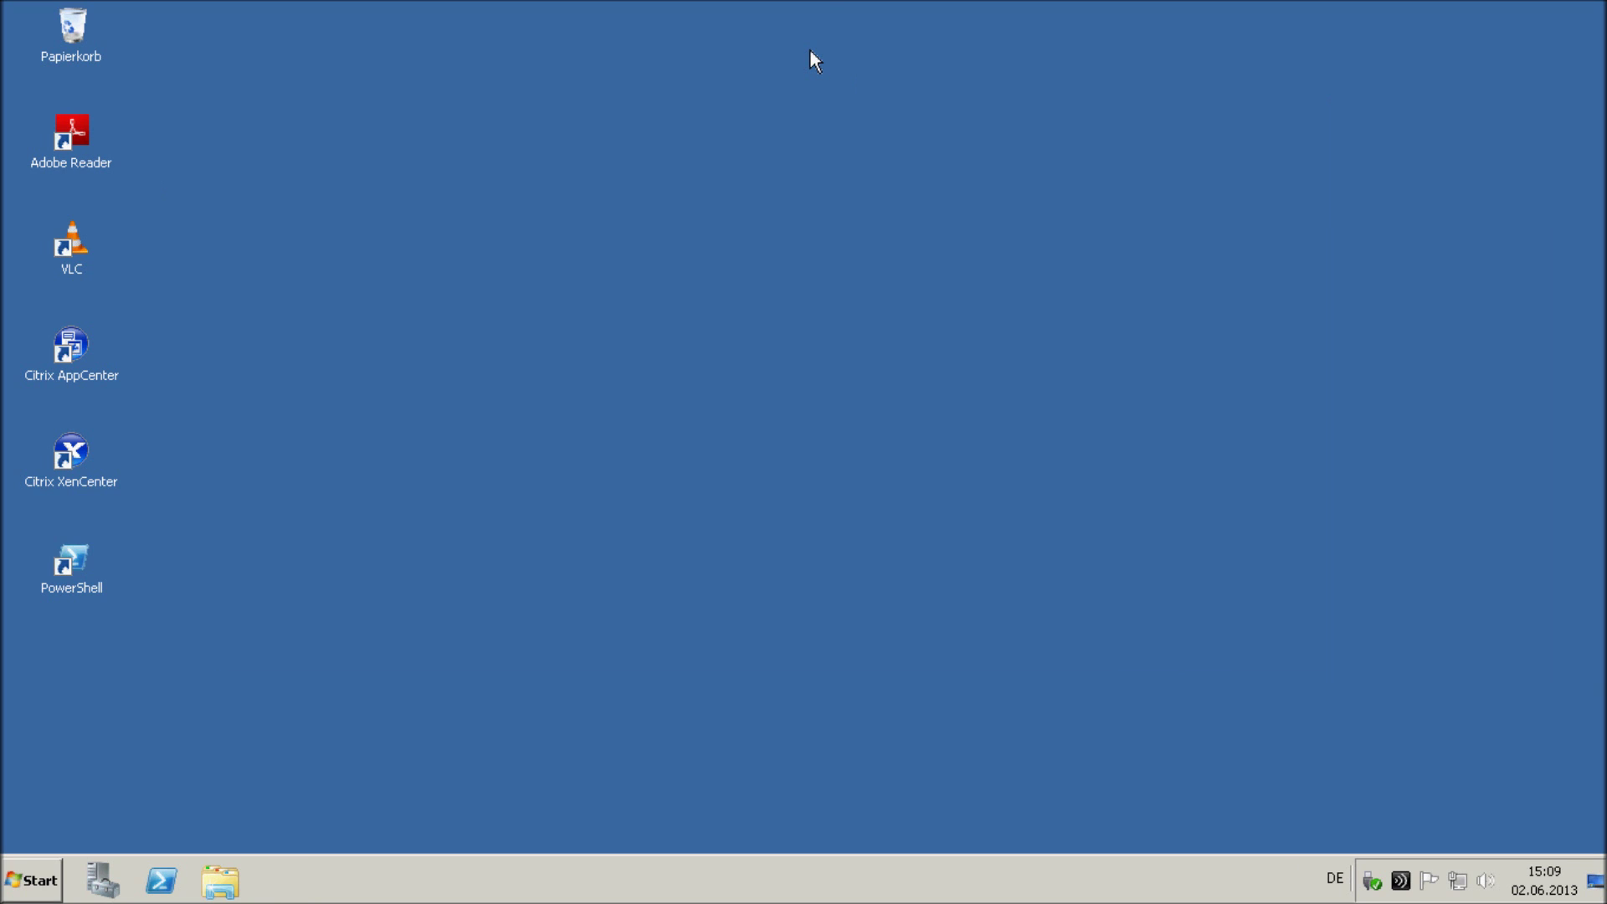
# Step: Open Citrix AppCenter and start publishing a new application in the Anwendungen folder of projFarm, passing the welcome page
pyautogui.doubleClick(83, 352)
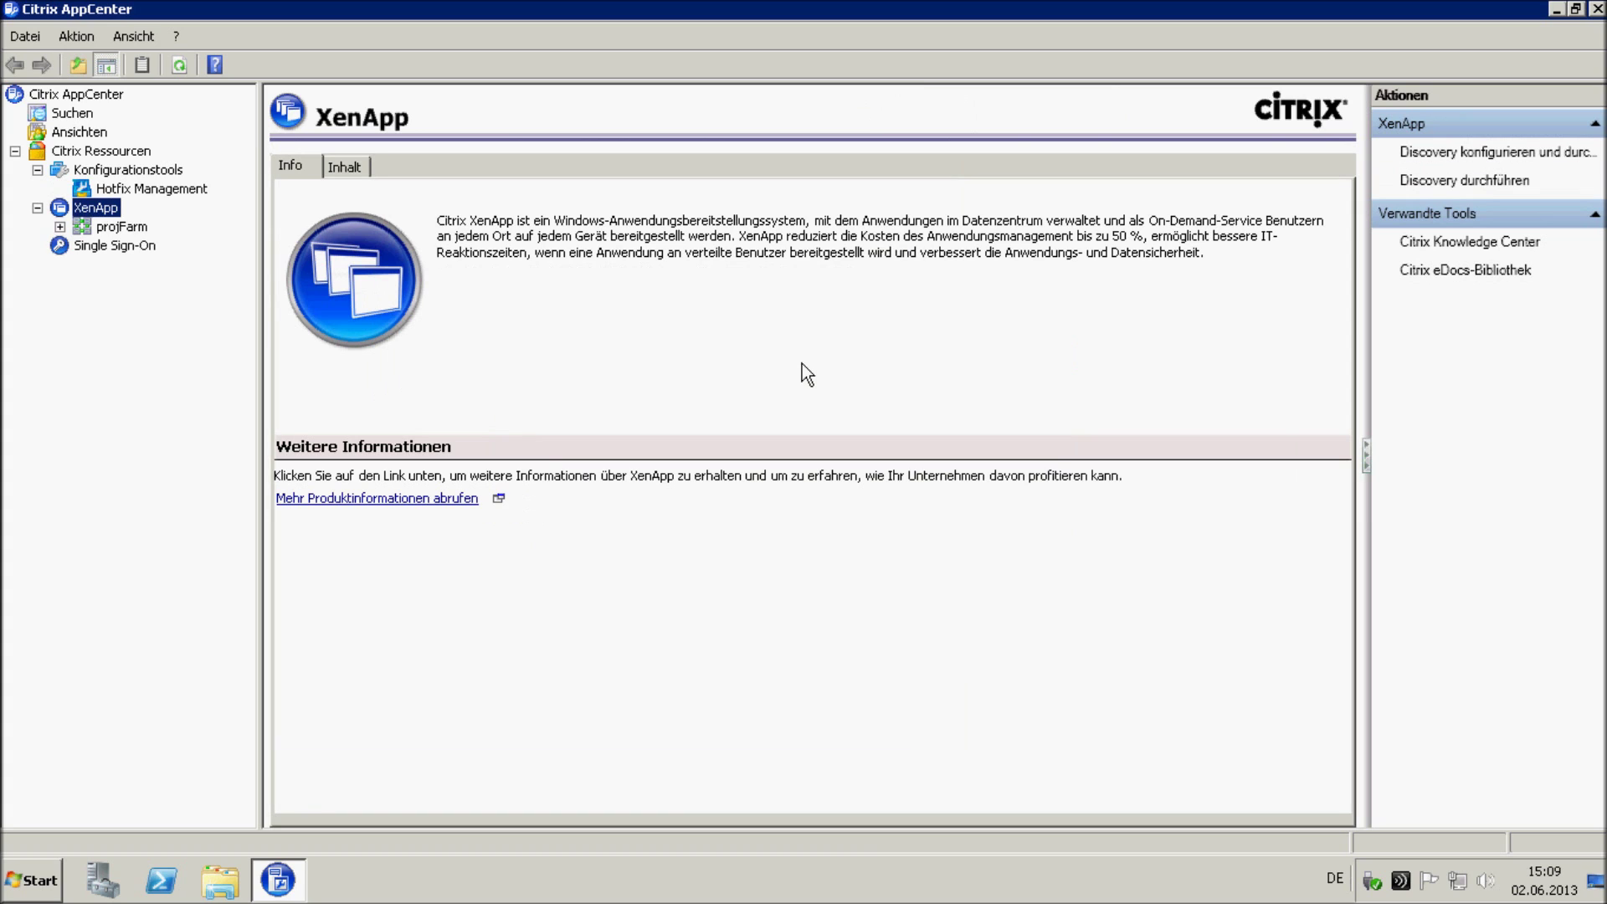
pyautogui.click(60, 228)
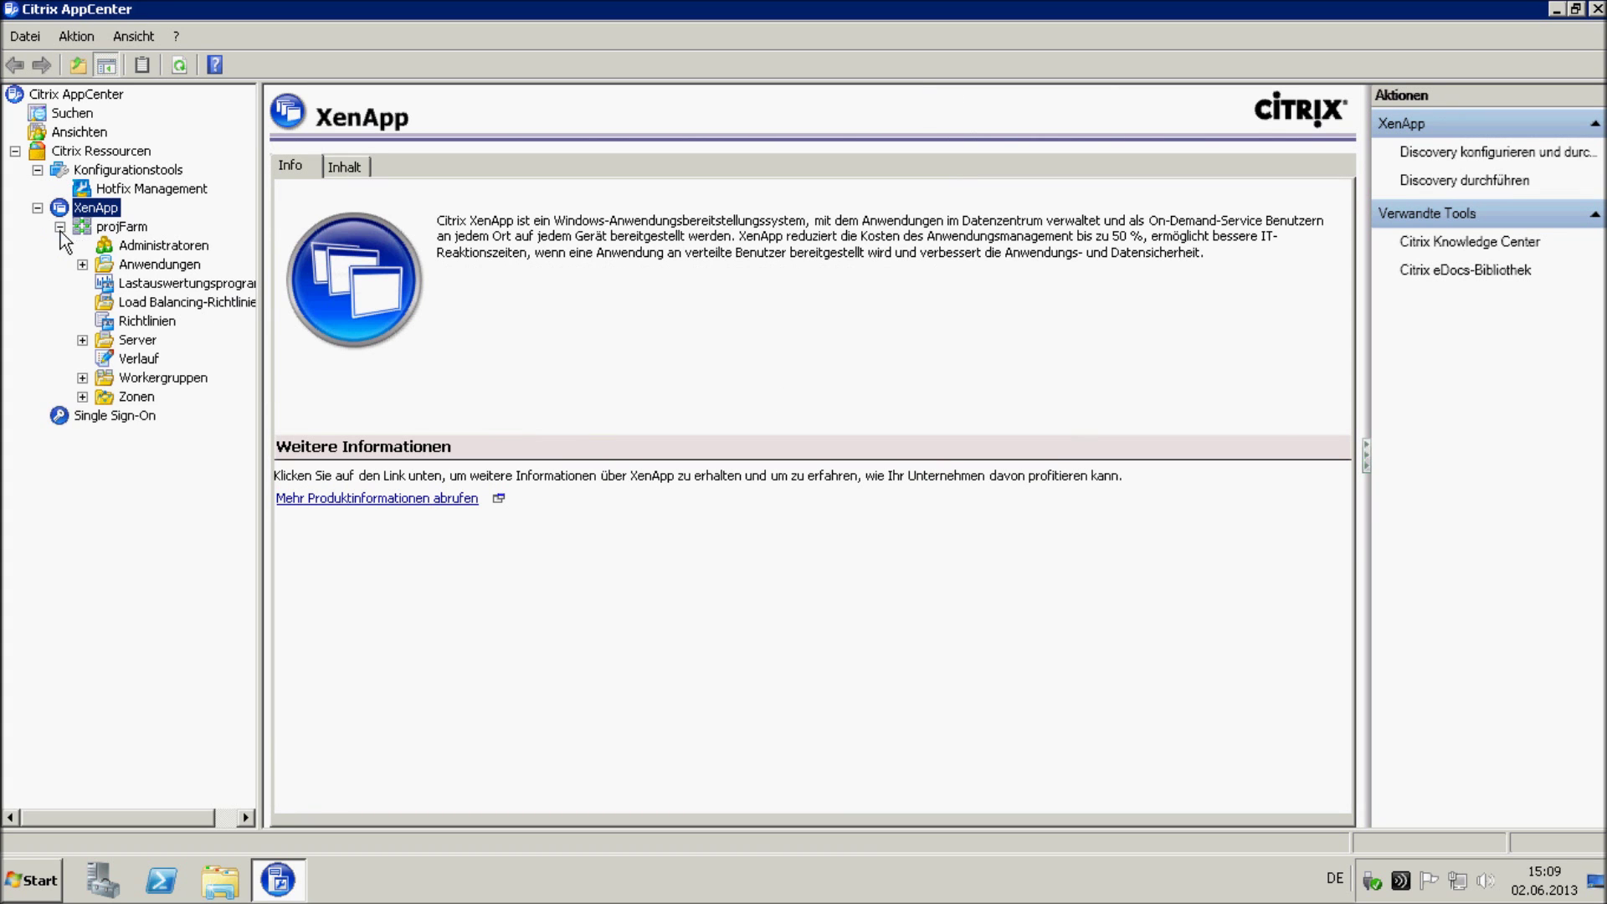
pyautogui.click(82, 265)
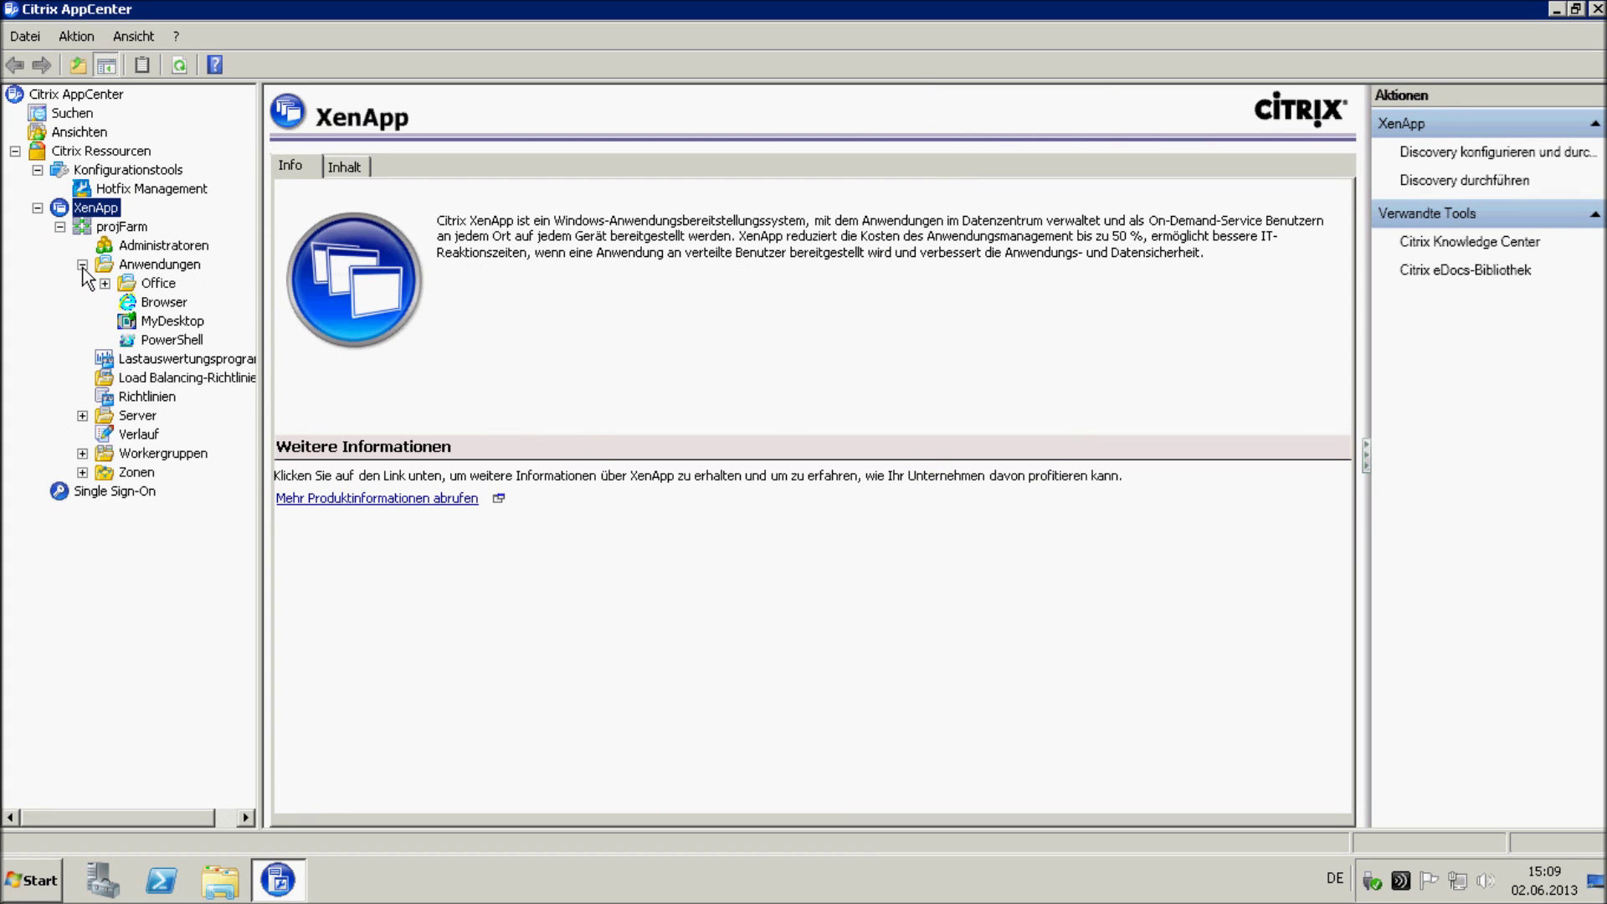
pyautogui.rightClick(144, 263)
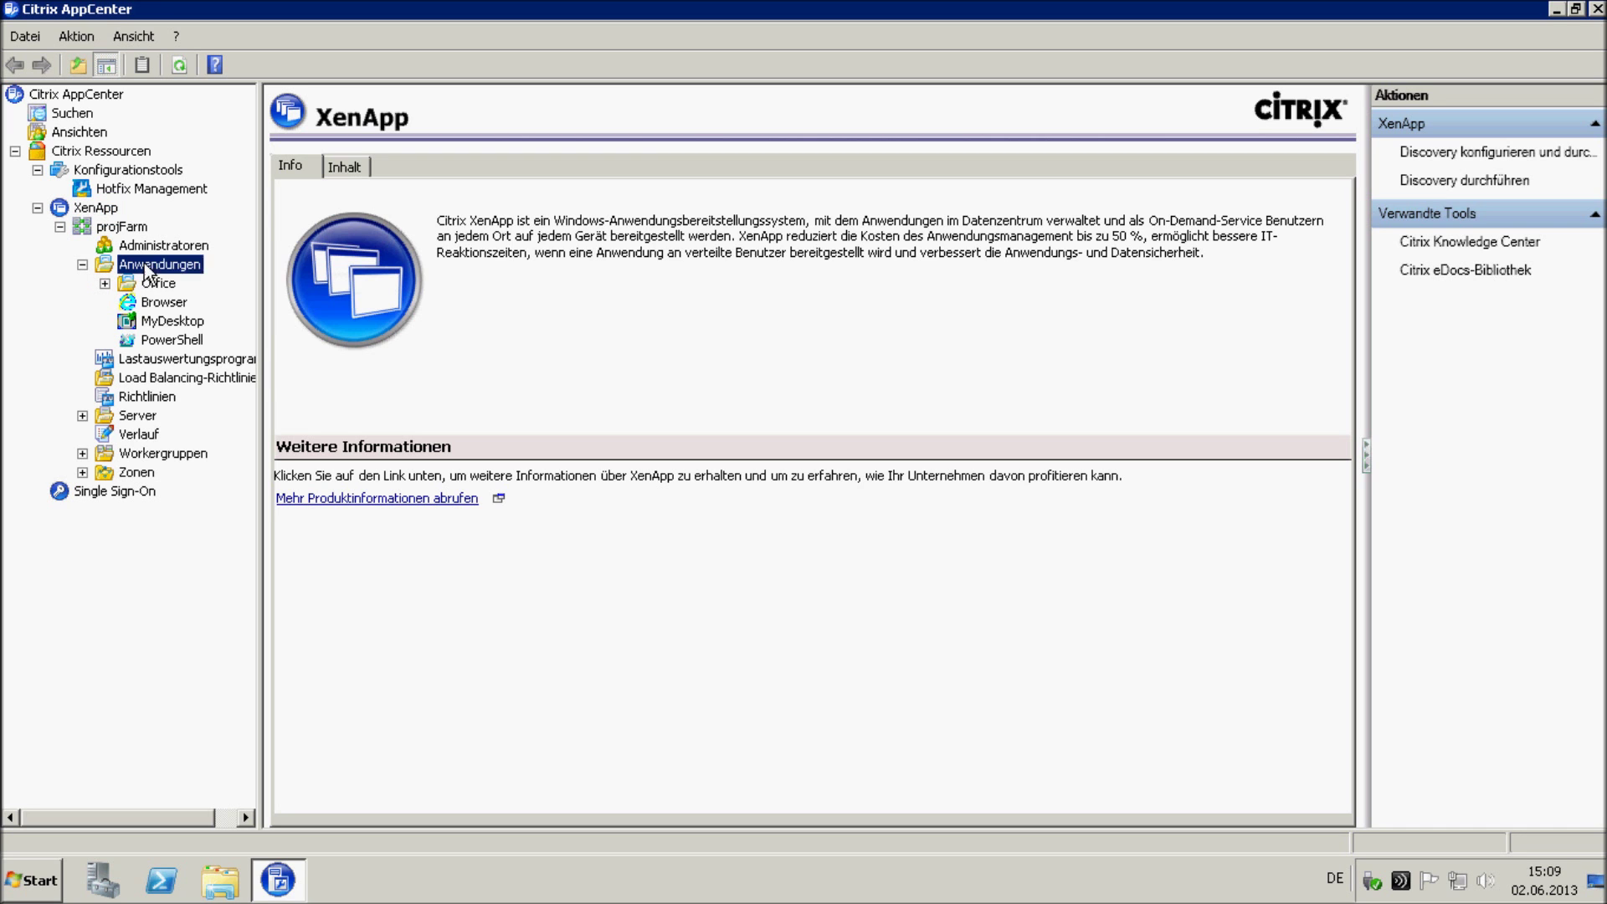
pyautogui.click(192, 316)
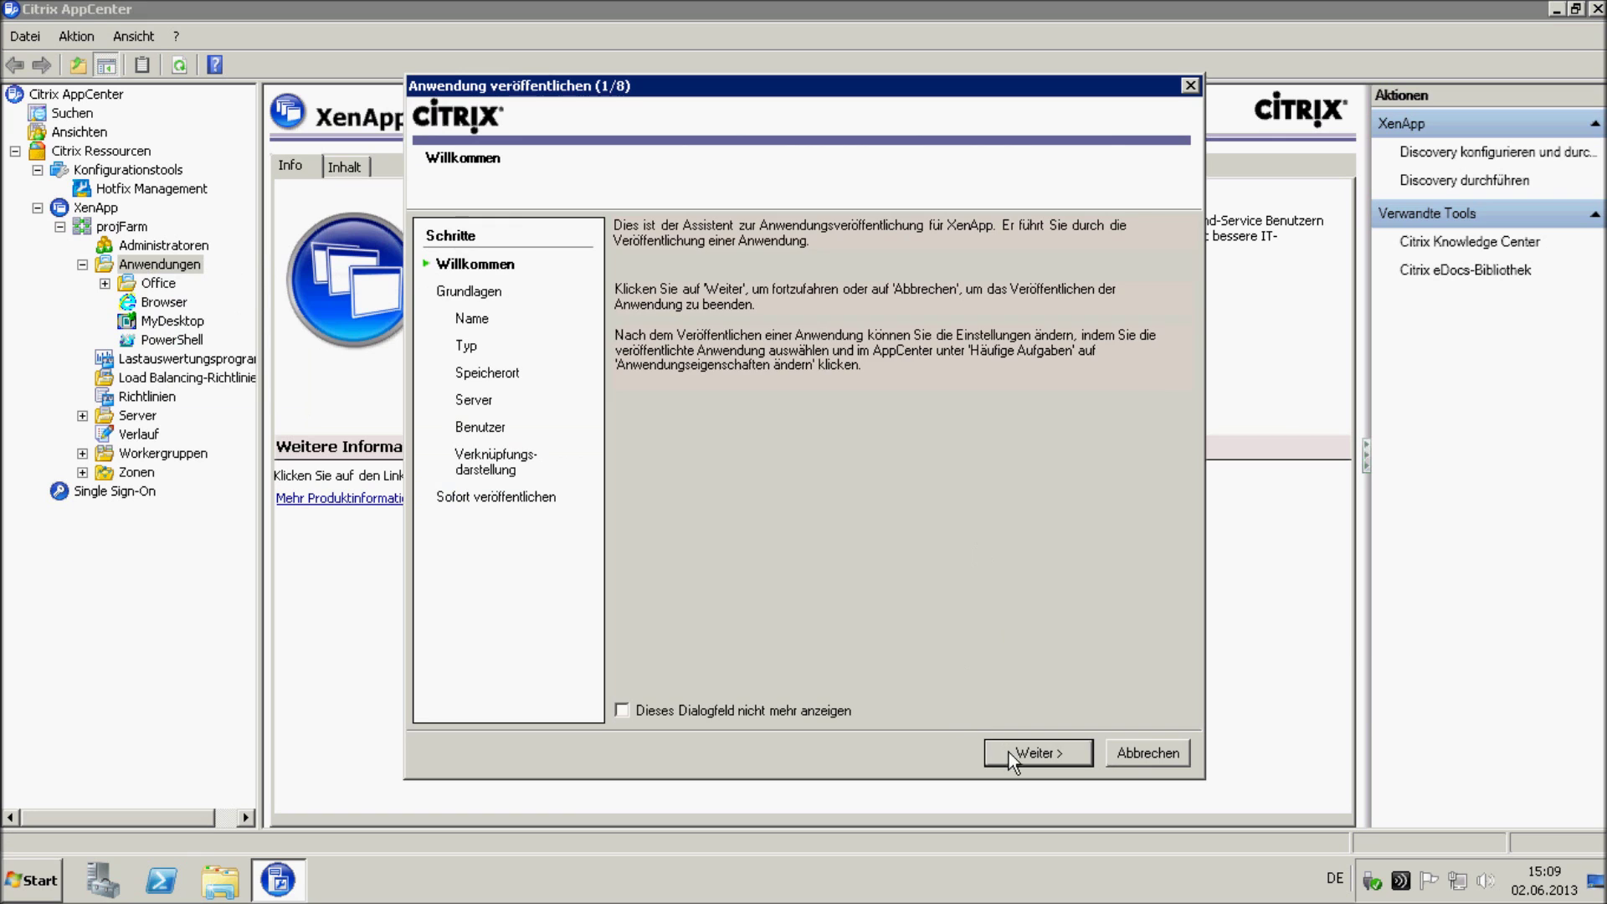
pyautogui.click(1007, 750)
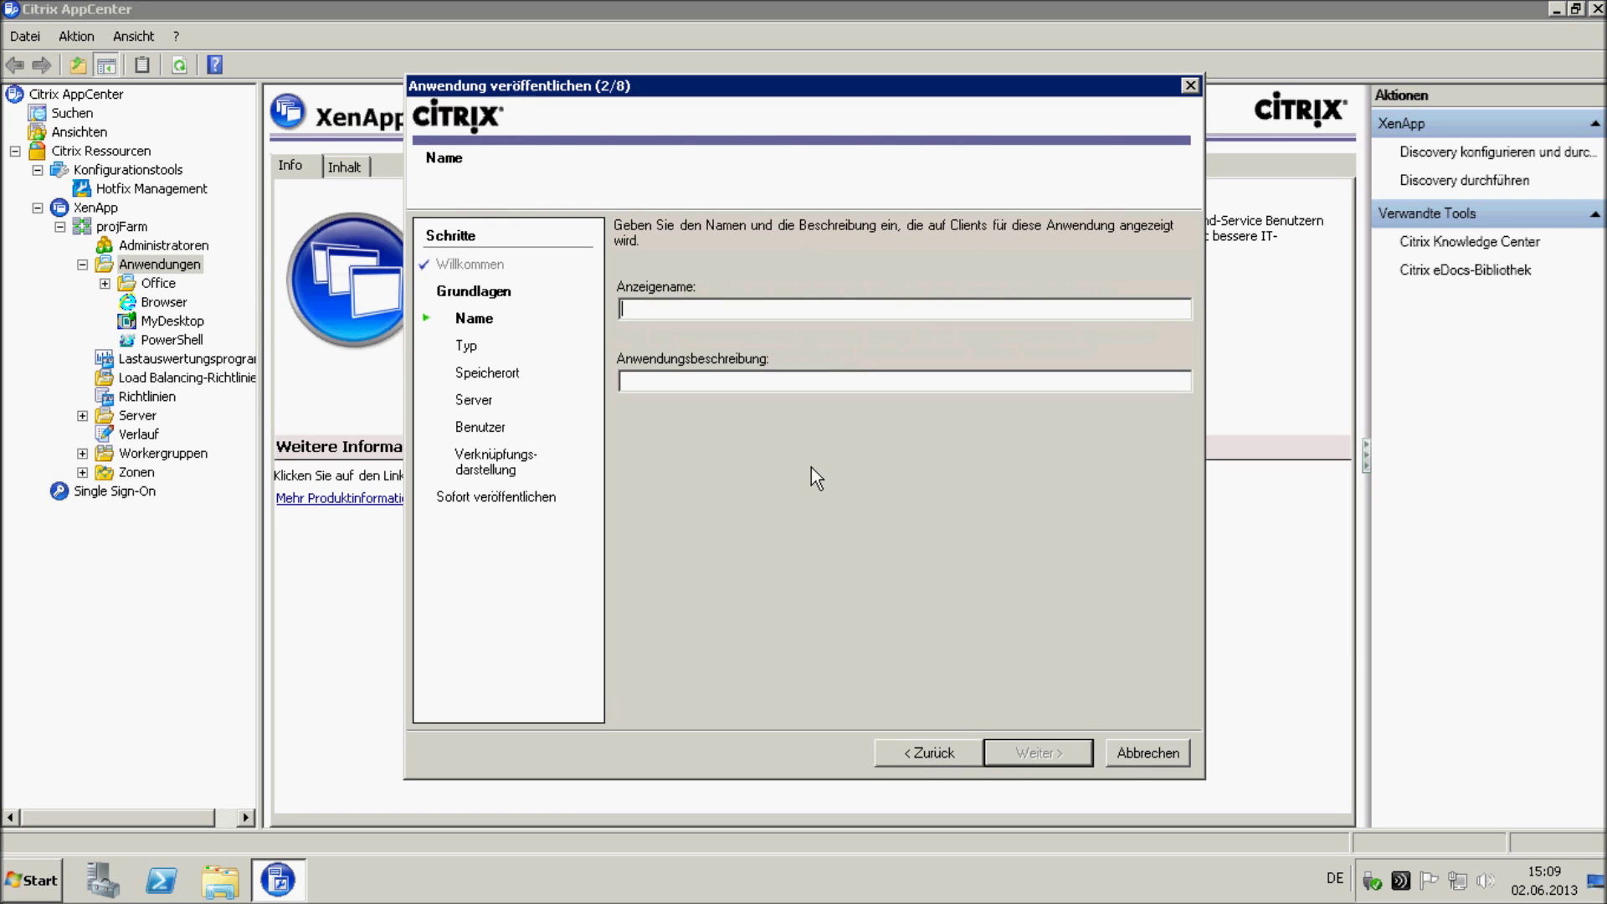
# Step: Set the application's display name to VLC and accept the type as an installed application accessed from a server
pyautogui.write('VLC')
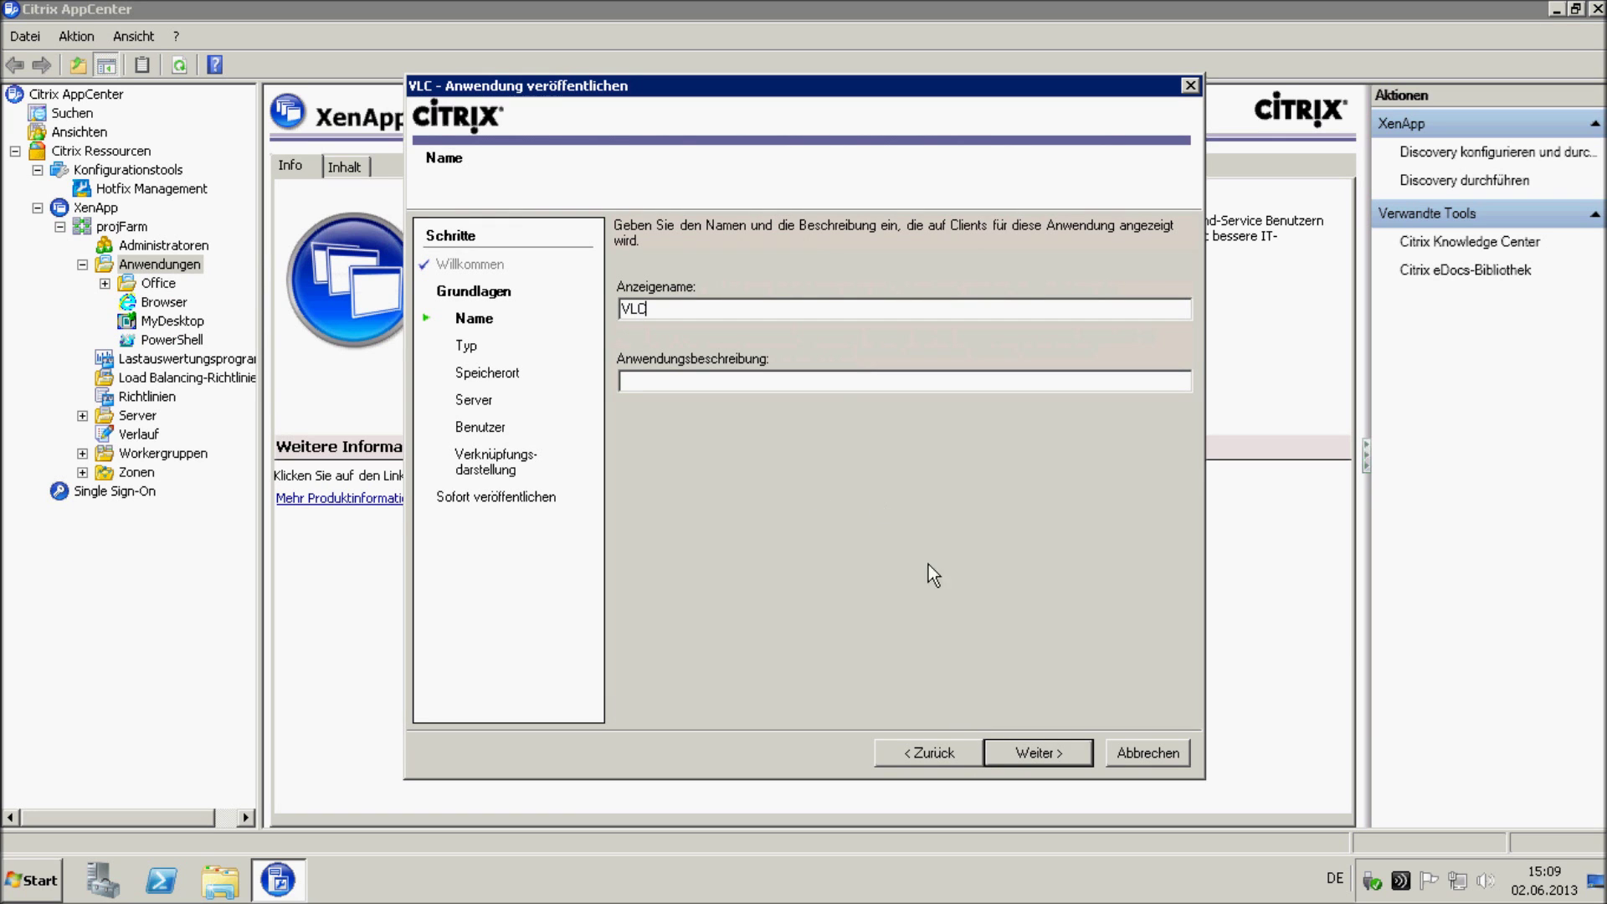
pyautogui.click(1042, 760)
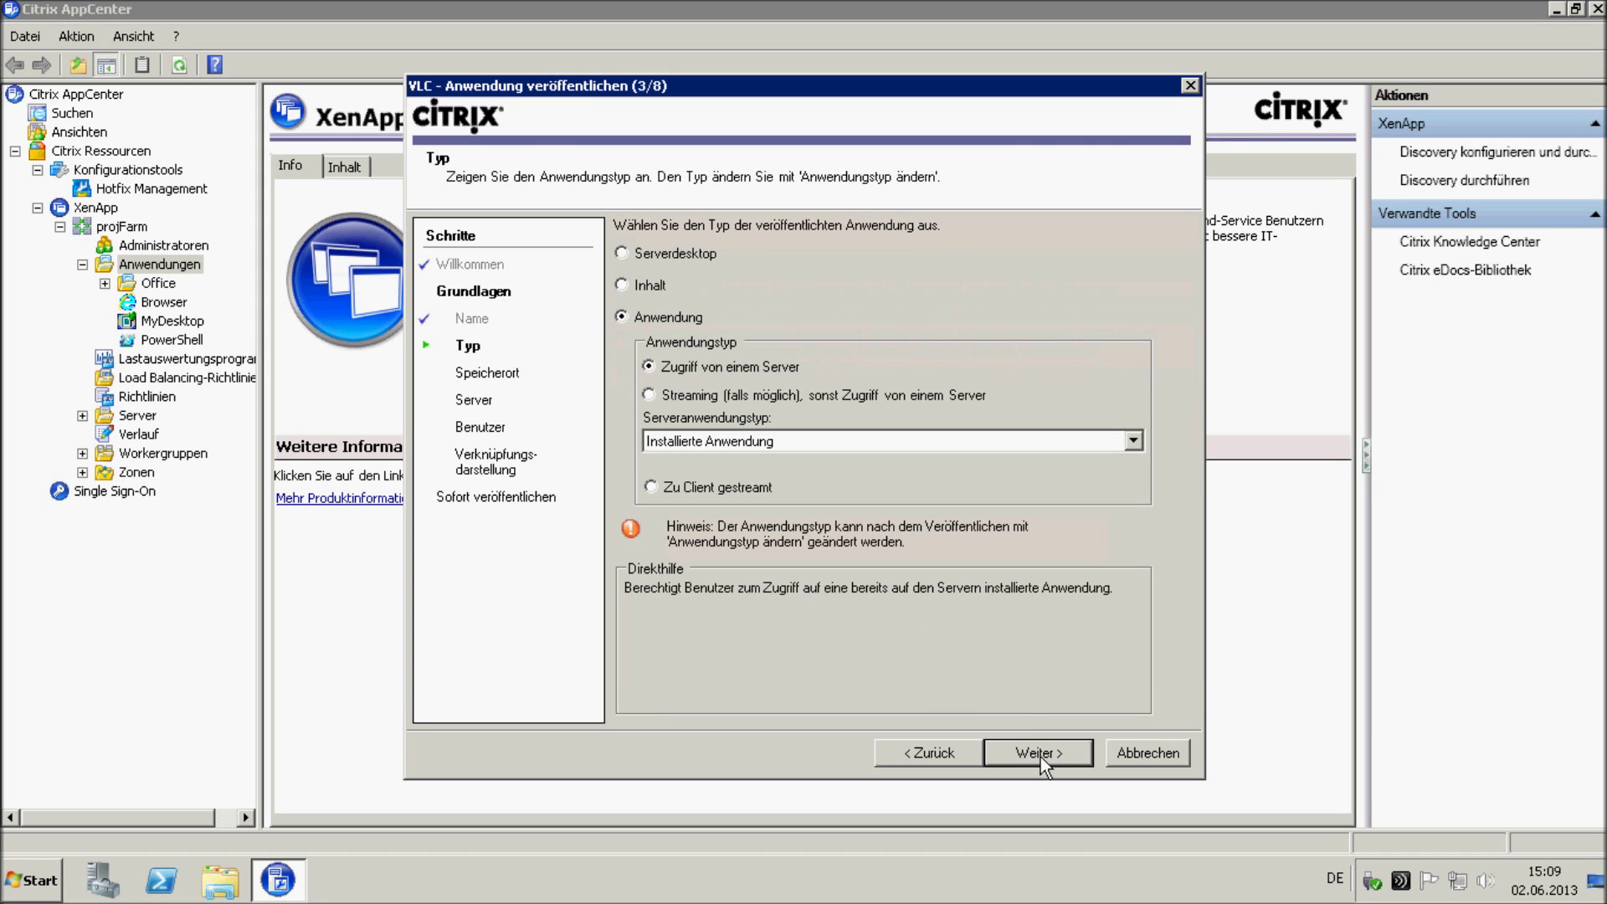
pyautogui.click(1041, 753)
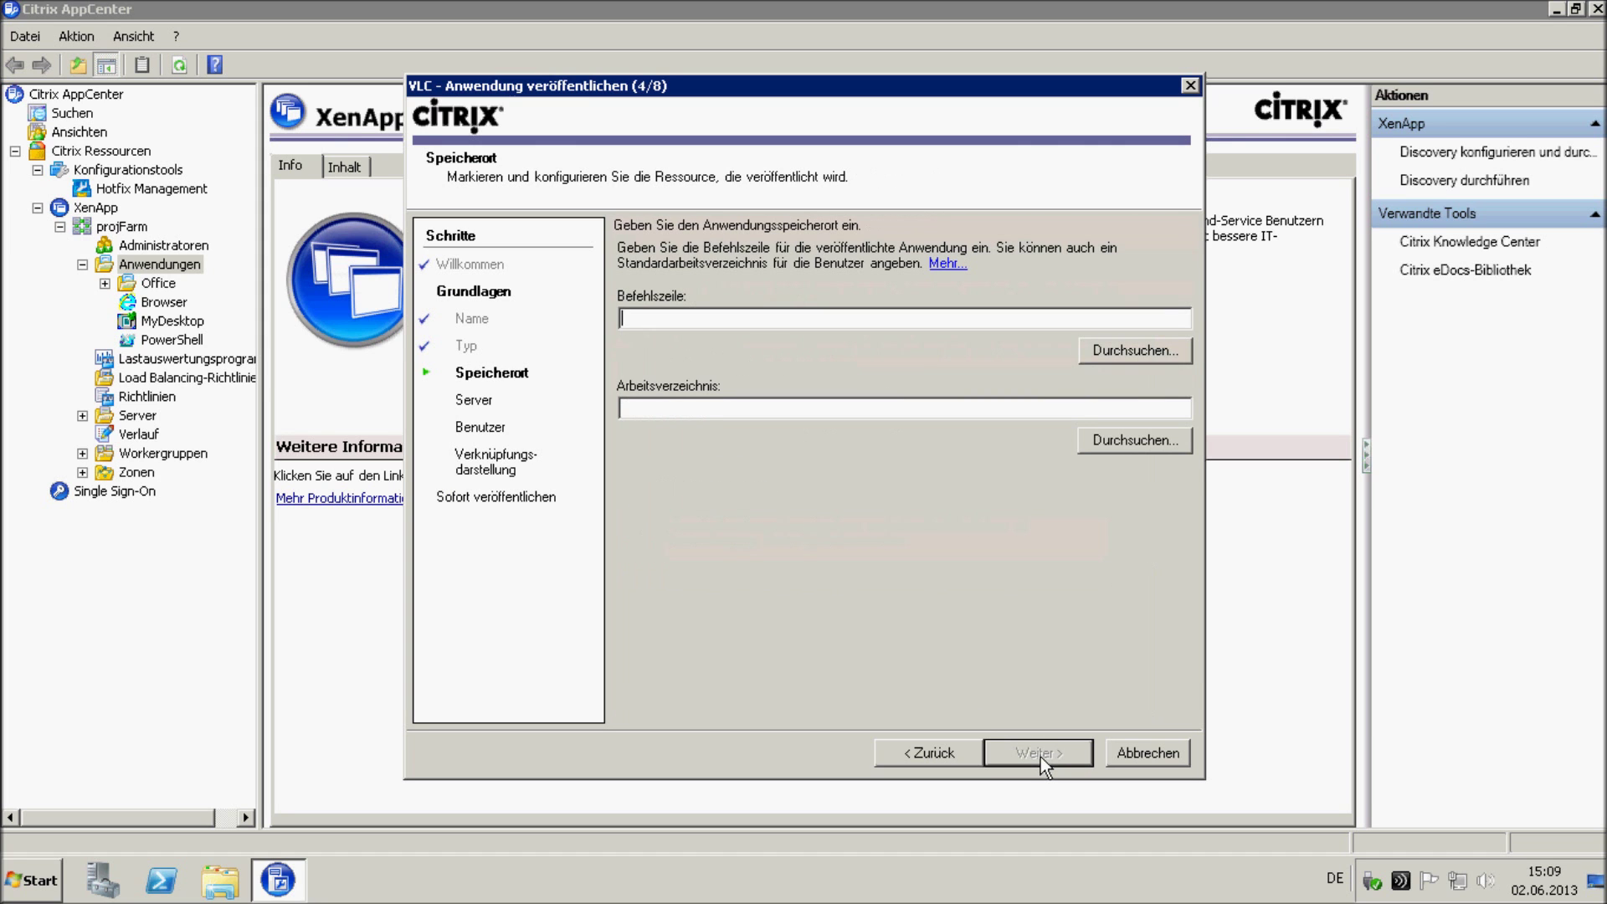
# Step: Browse to C:\Program Files\VideoLAN\VLC\vlc.exe as the published application's command line and accept the location
pyautogui.click(1093, 352)
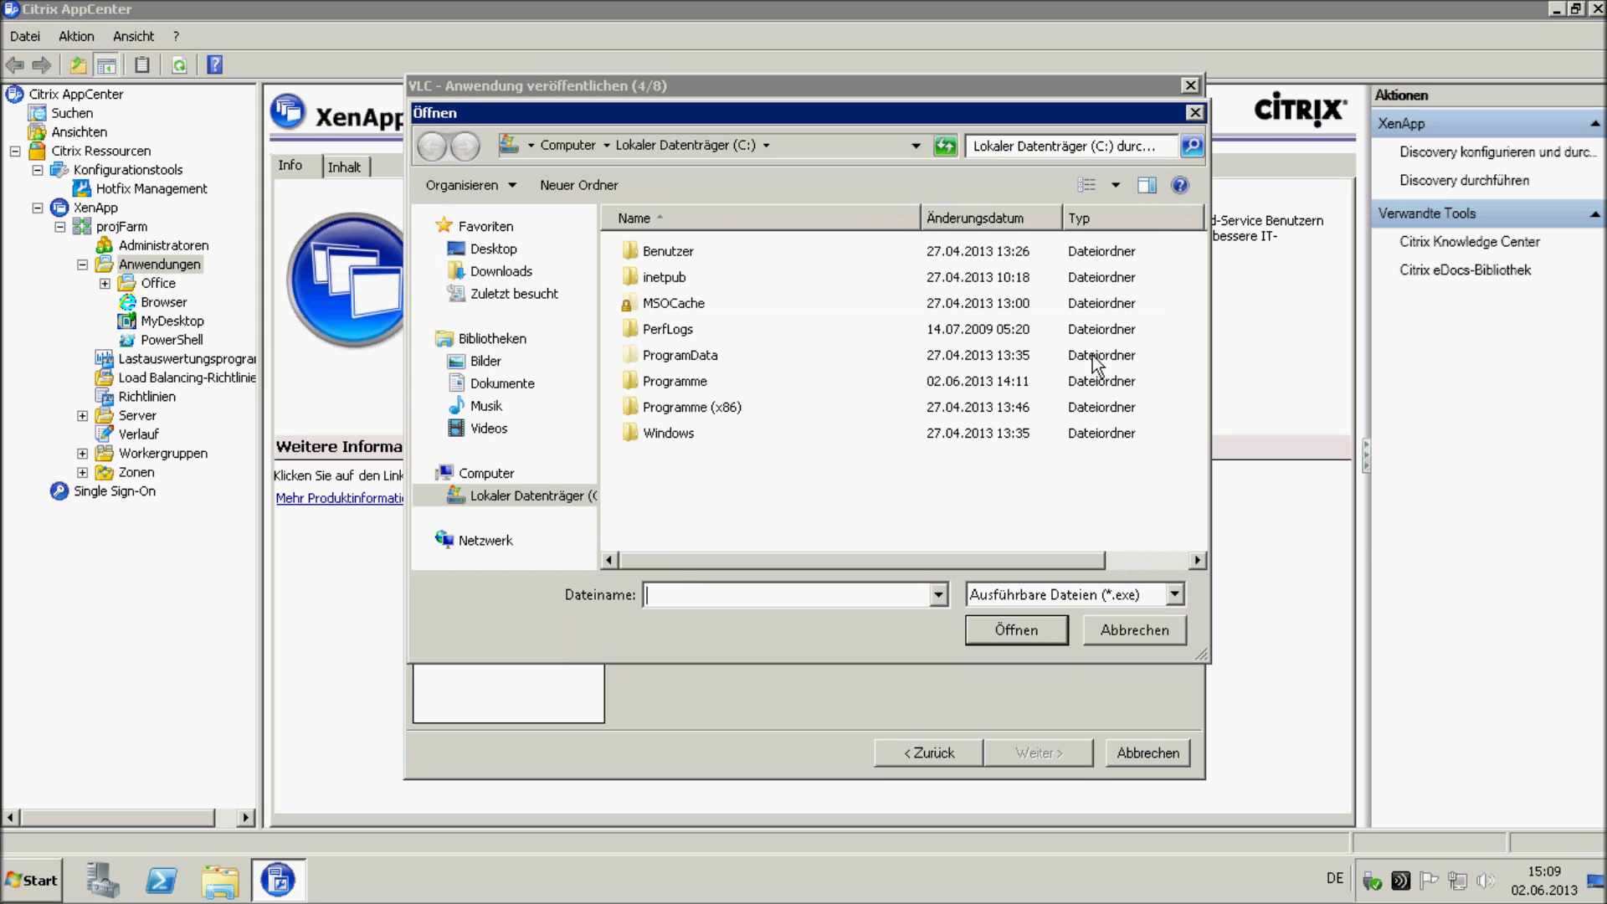
pyautogui.doubleClick(682, 381)
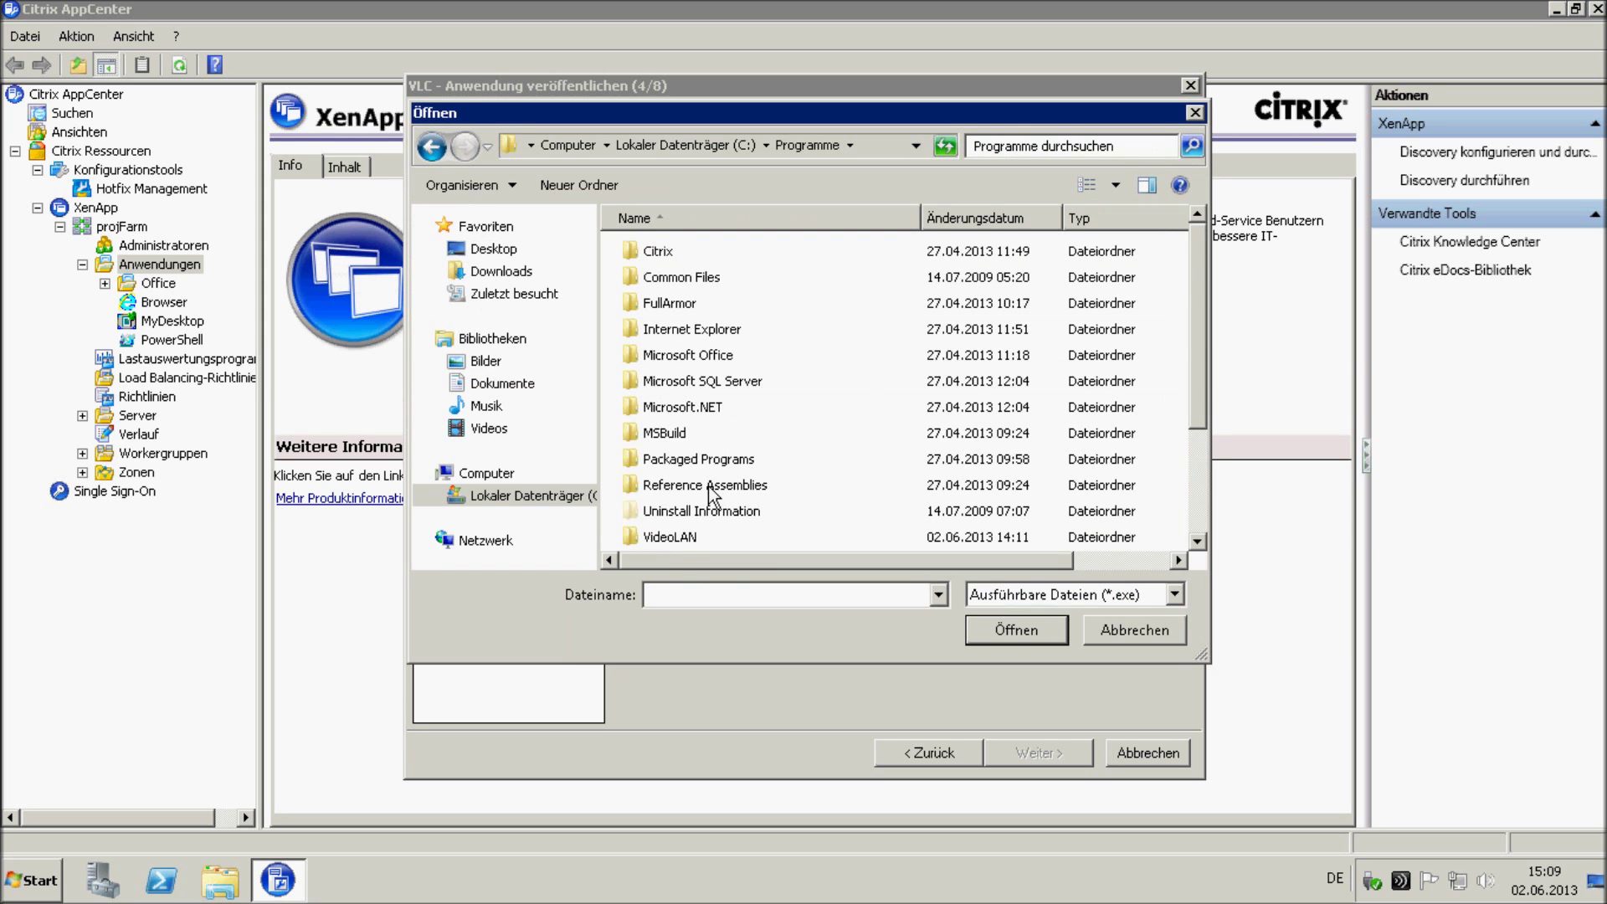
pyautogui.doubleClick(673, 543)
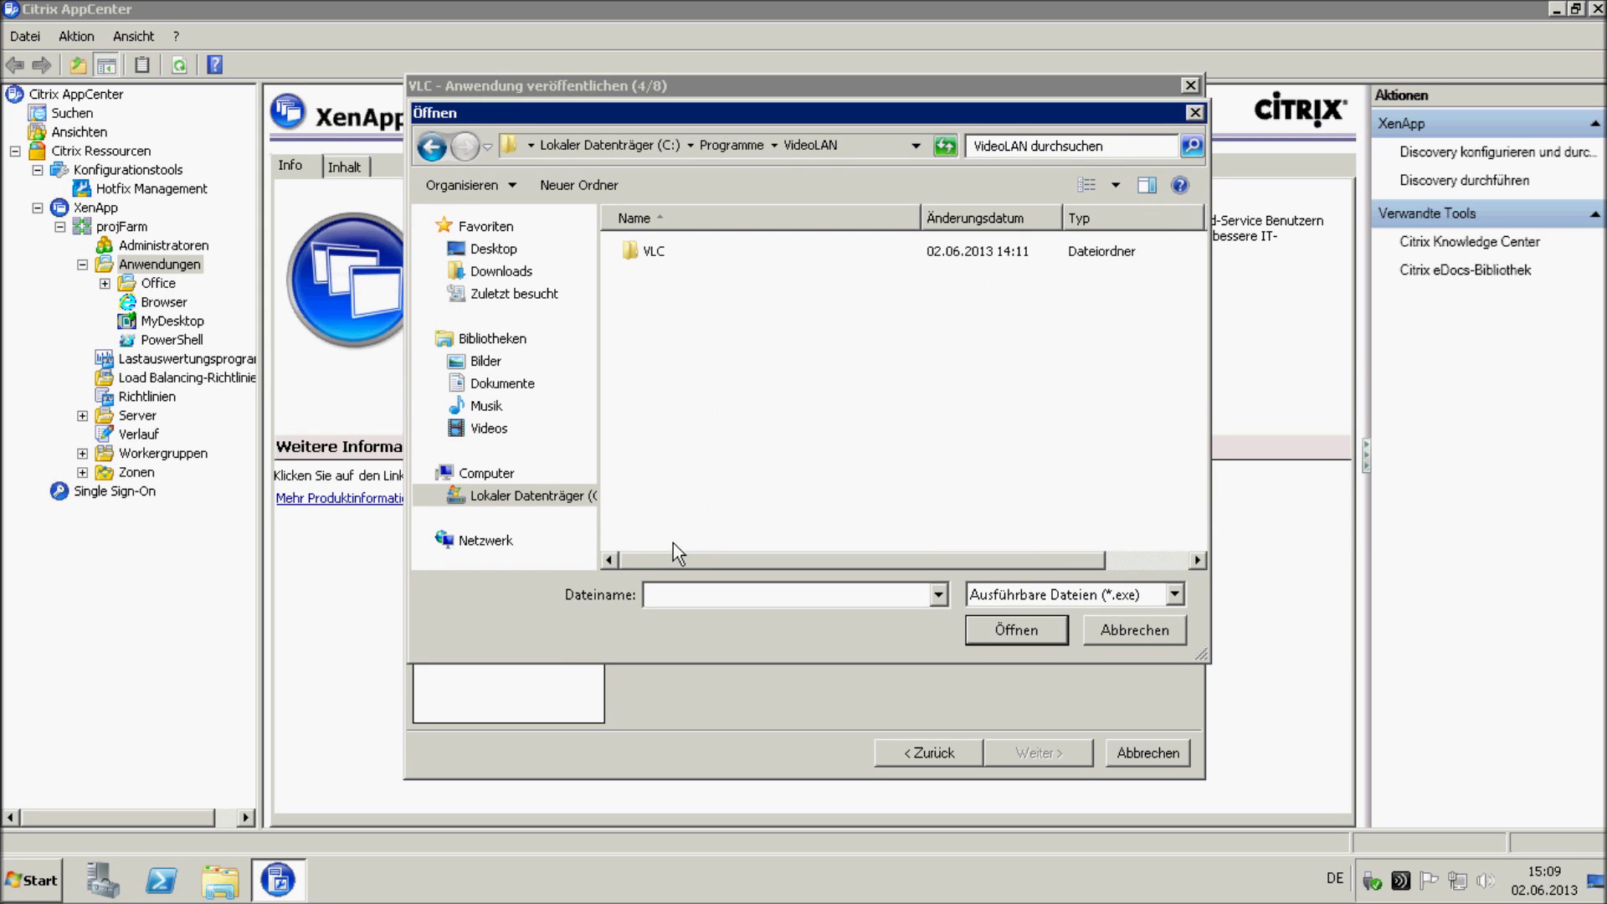
pyautogui.doubleClick(651, 251)
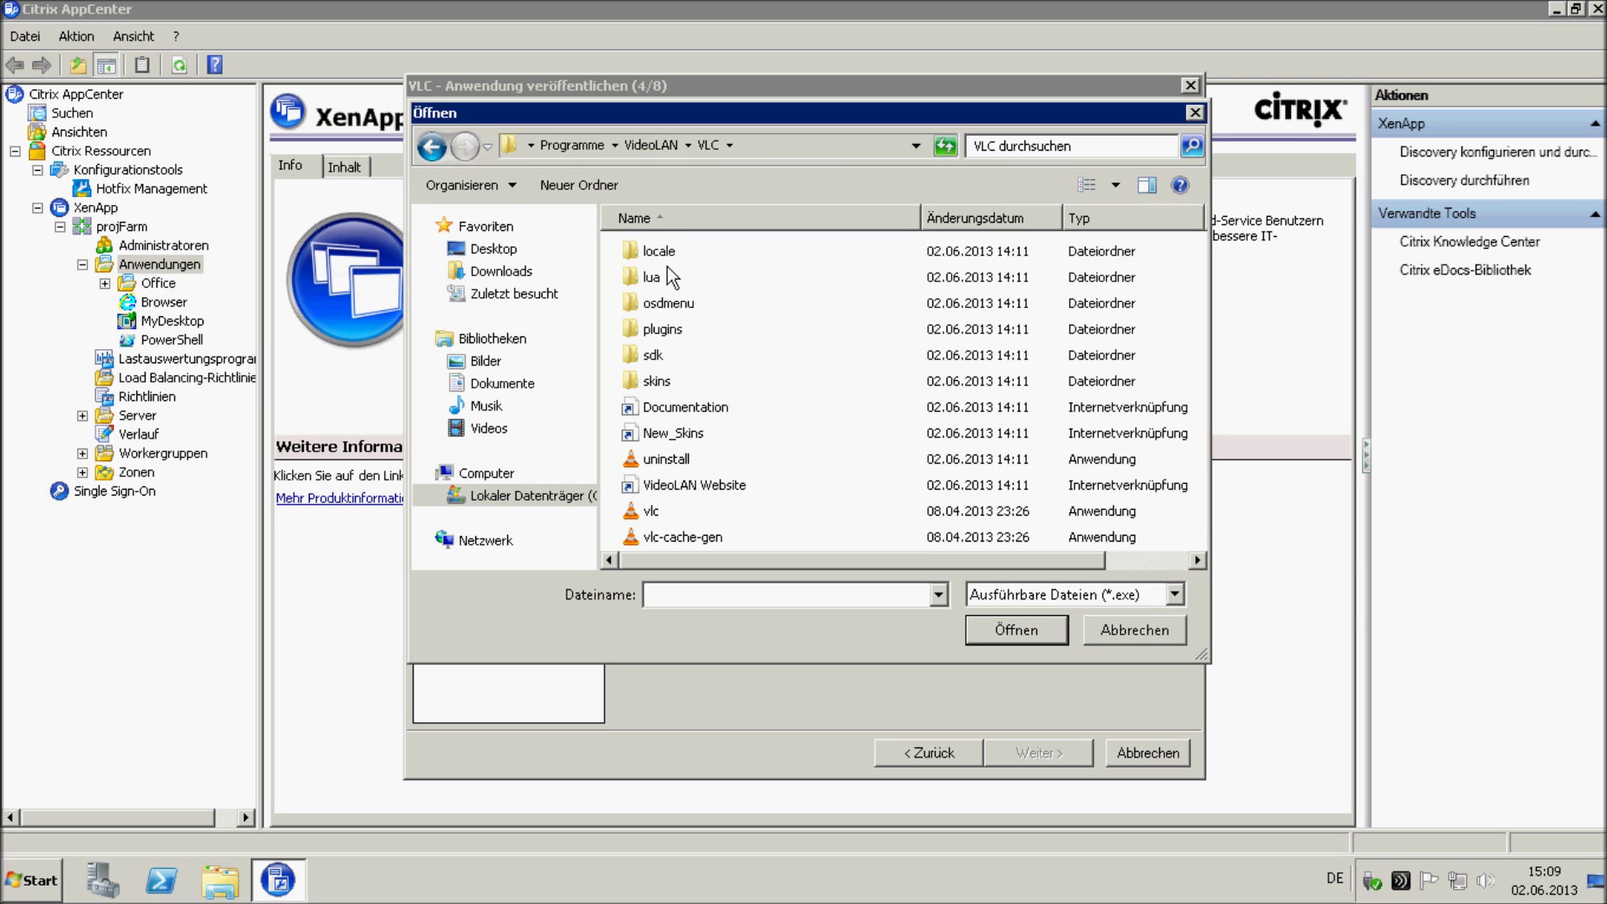
pyautogui.doubleClick(654, 512)
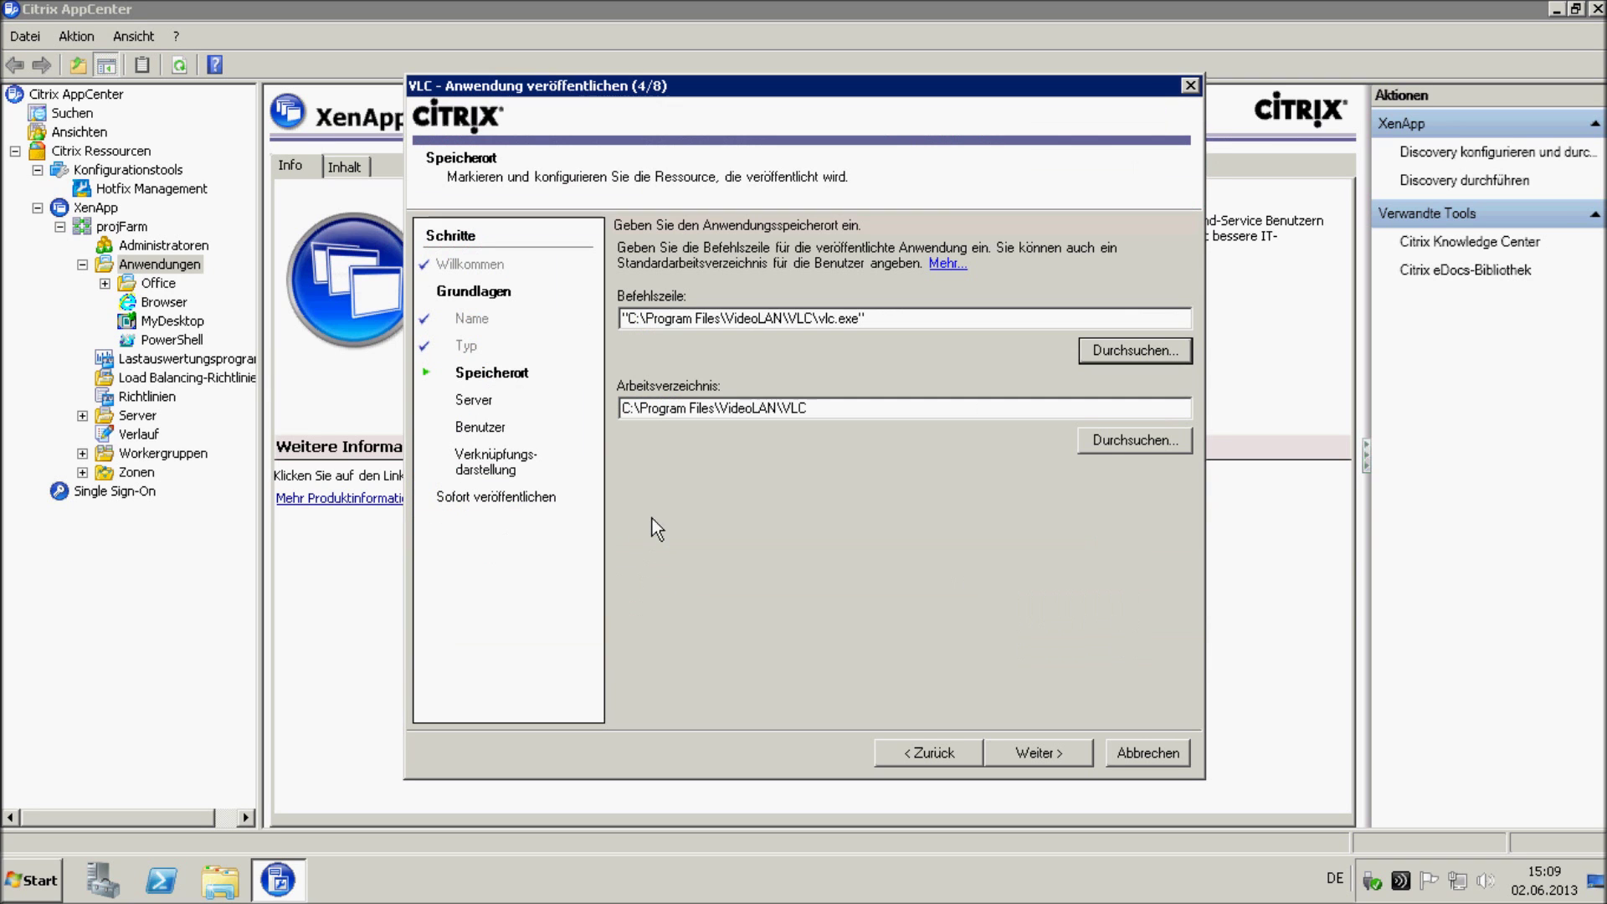
pyautogui.click(1003, 756)
# Step: Add the server XA from the Server folder as the host of the application and accept the server list
pyautogui.click(686, 708)
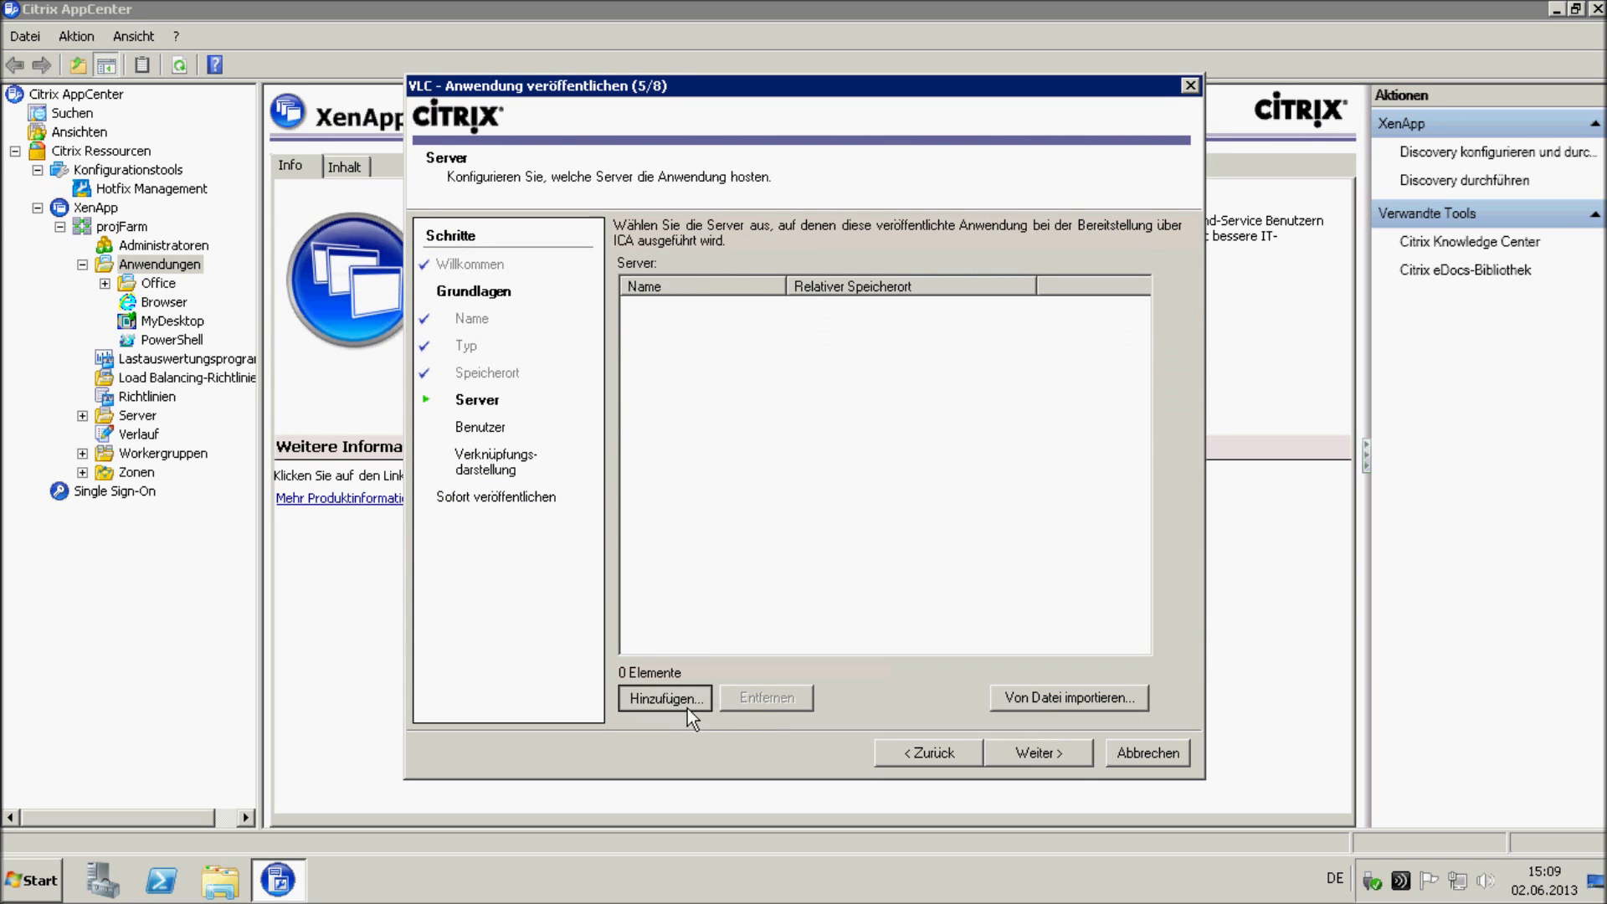
pyautogui.doubleClick(530, 261)
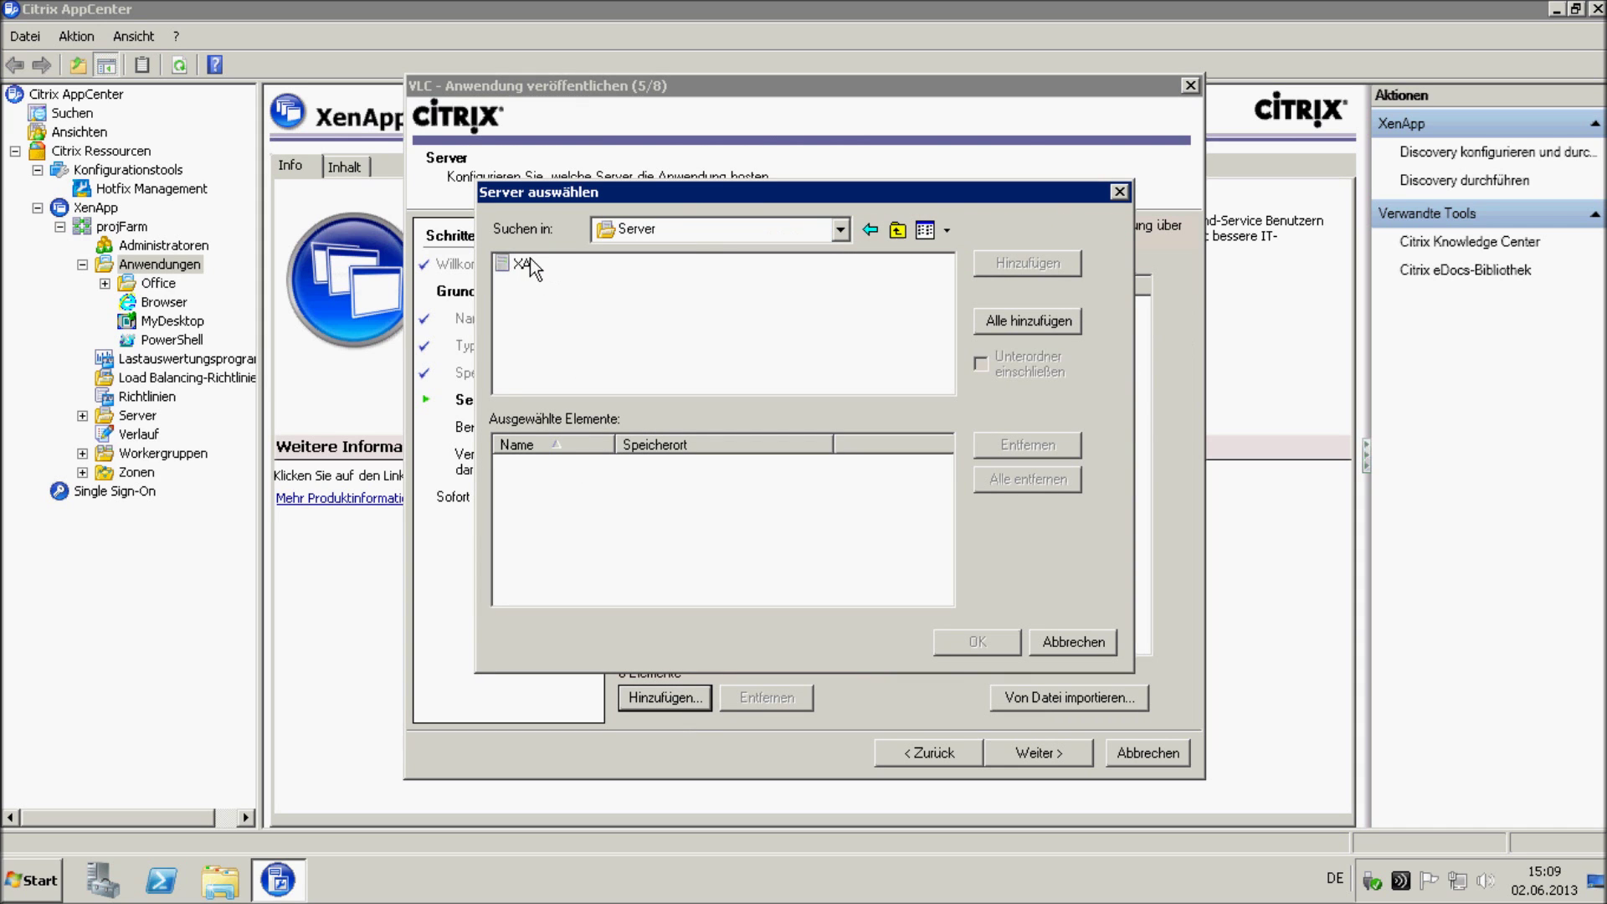
pyautogui.doubleClick(530, 260)
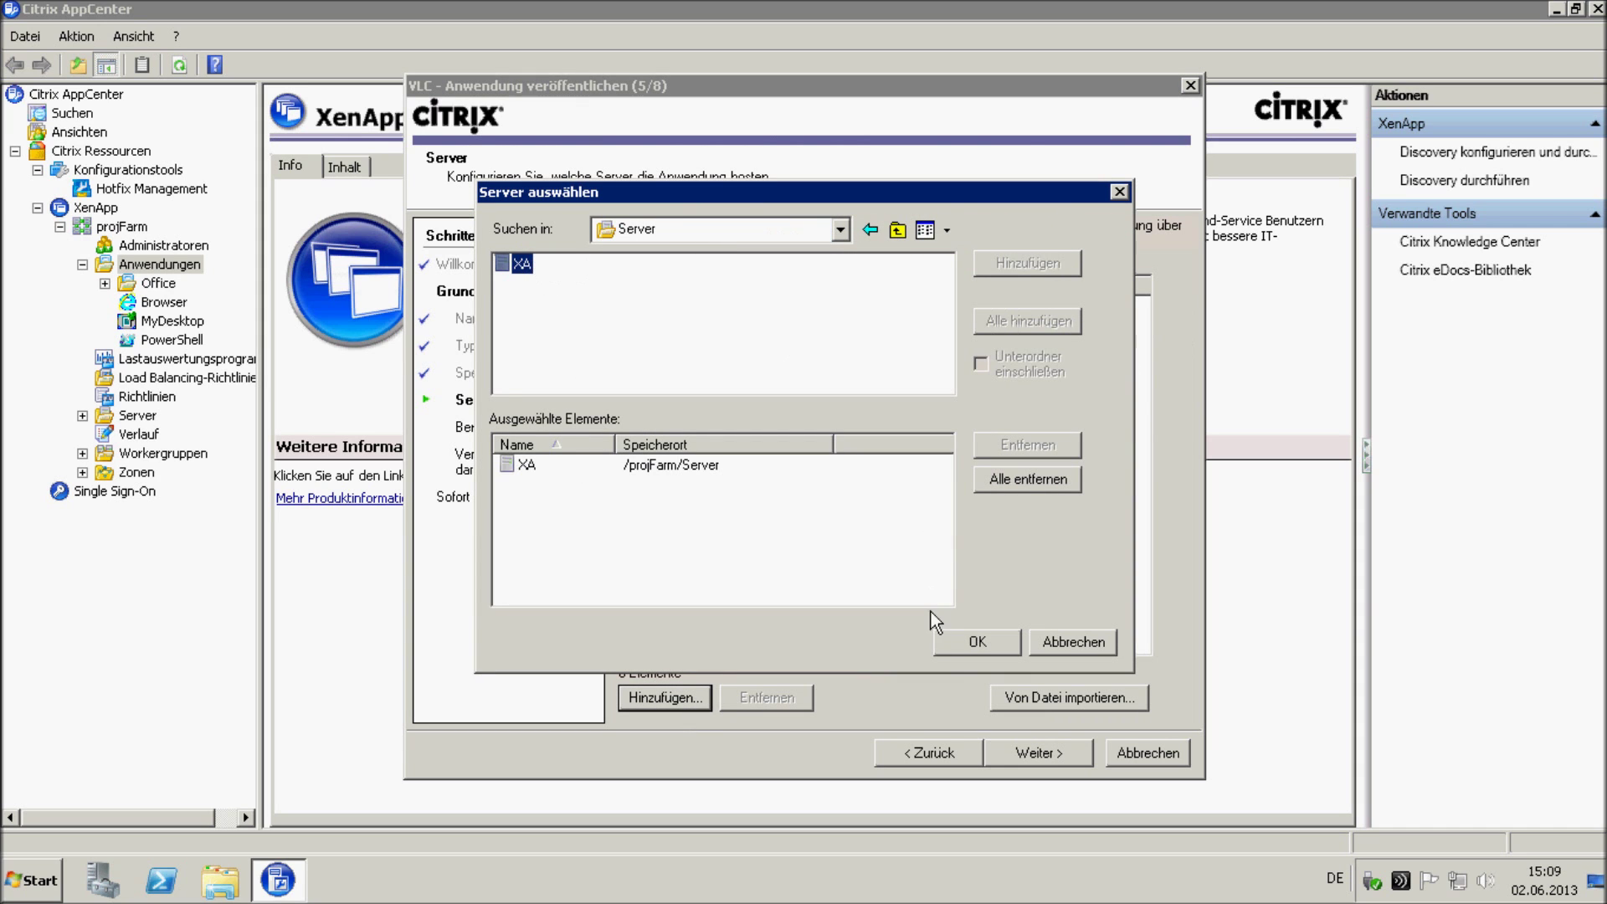
pyautogui.click(975, 642)
pyautogui.click(1037, 752)
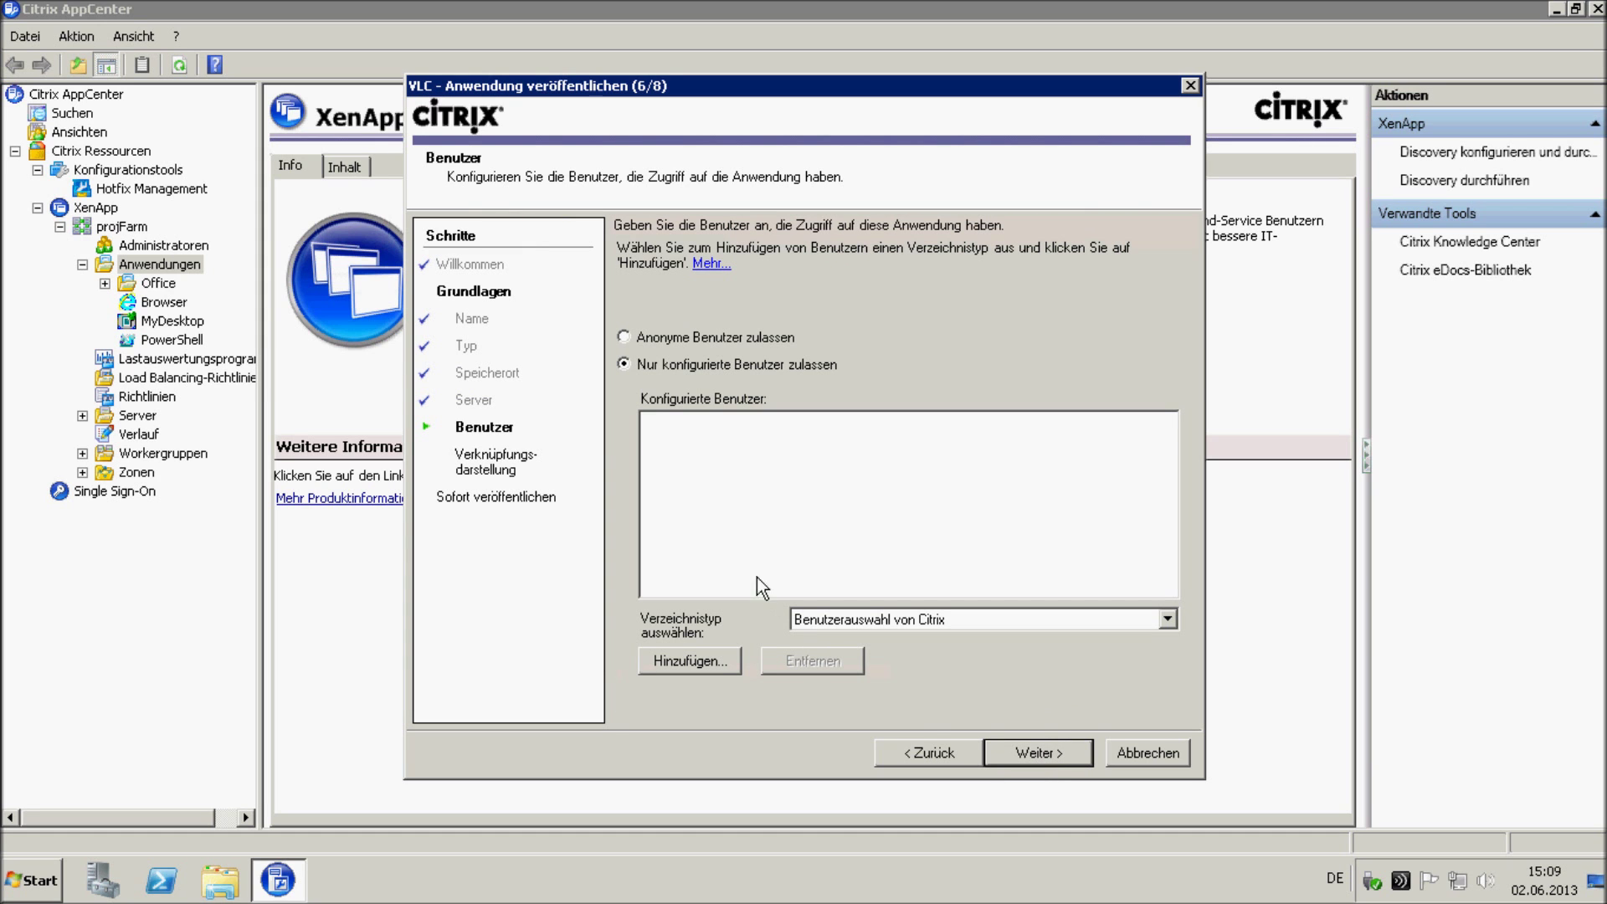
# Step: Show users in the account picker and grant access to the Administrator account from the Users folder of PROJ.LOCAL
pyautogui.click(710, 661)
pyautogui.click(1003, 562)
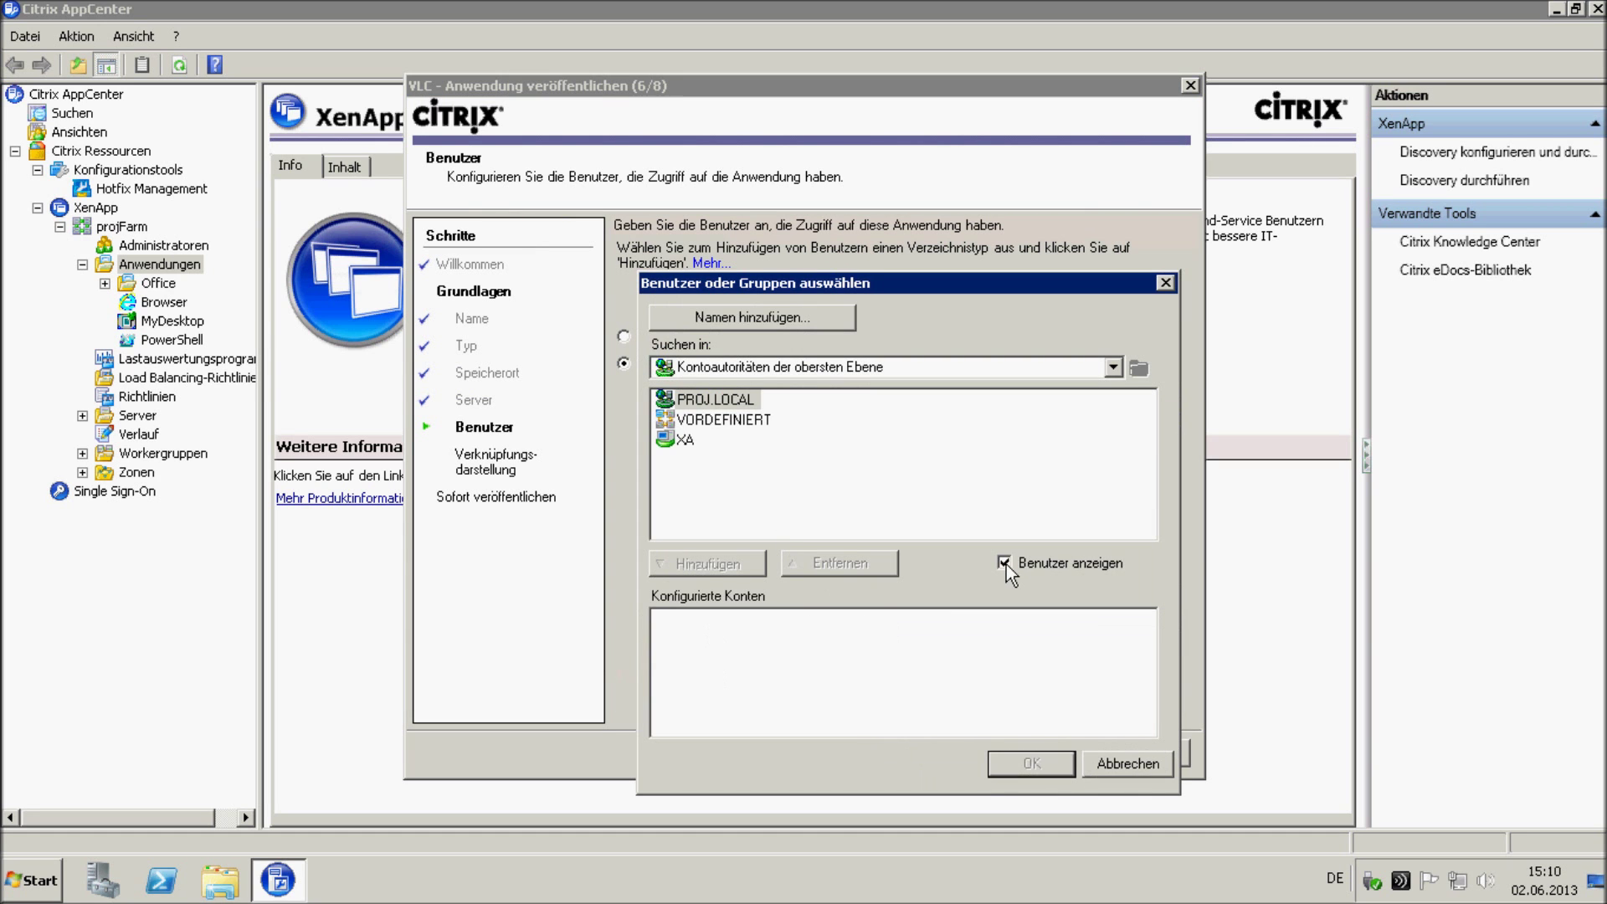
pyautogui.doubleClick(740, 401)
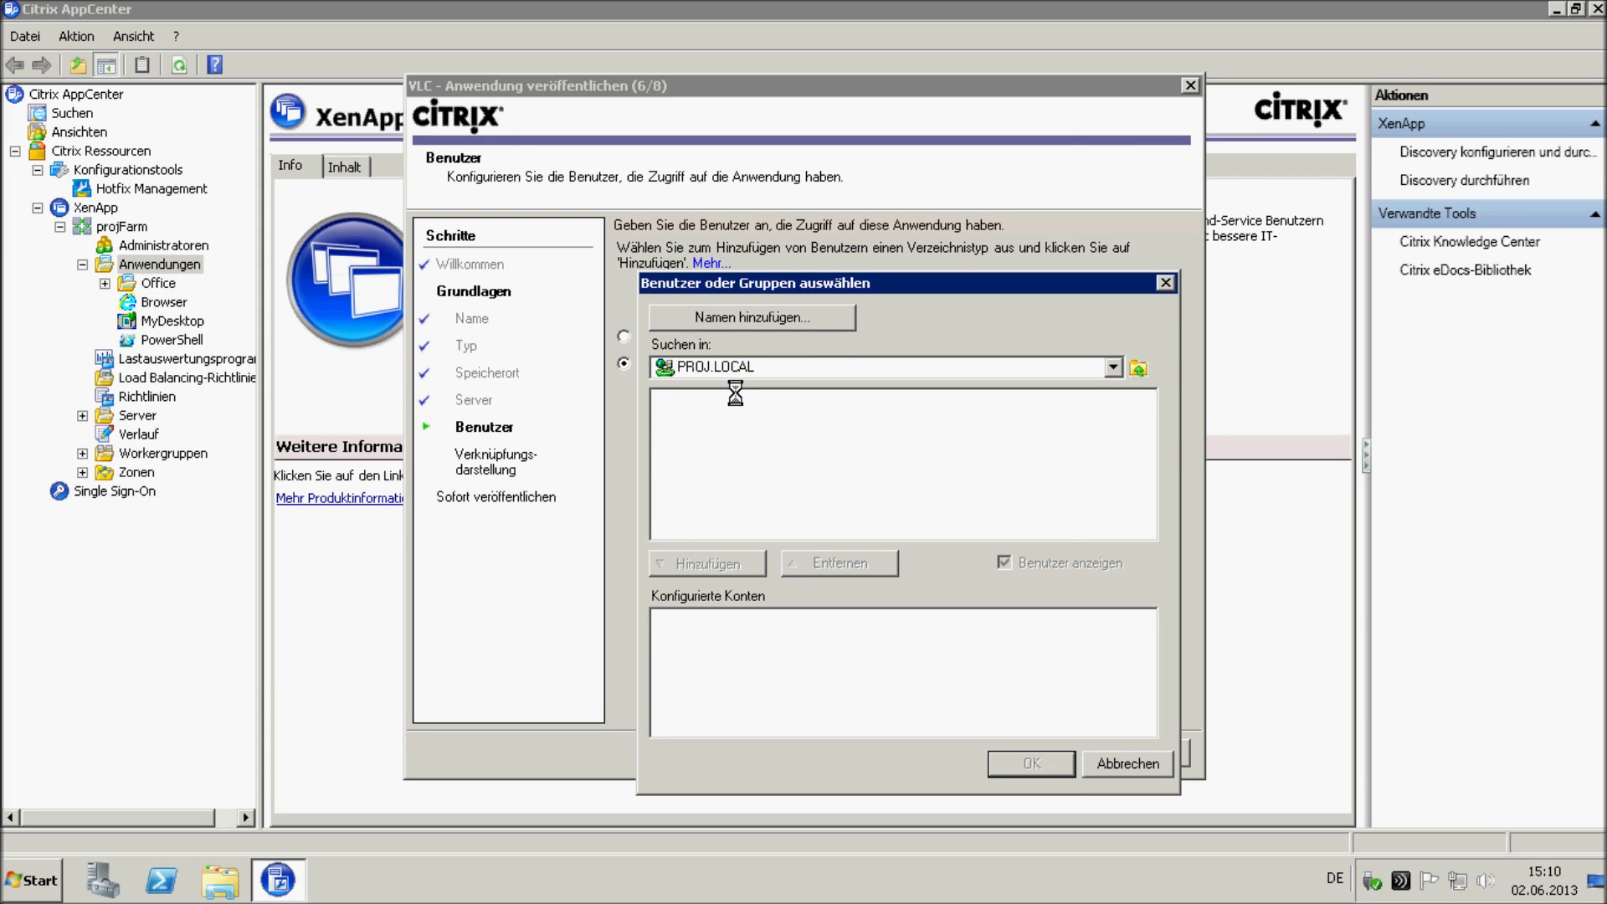
pyautogui.click(1146, 530)
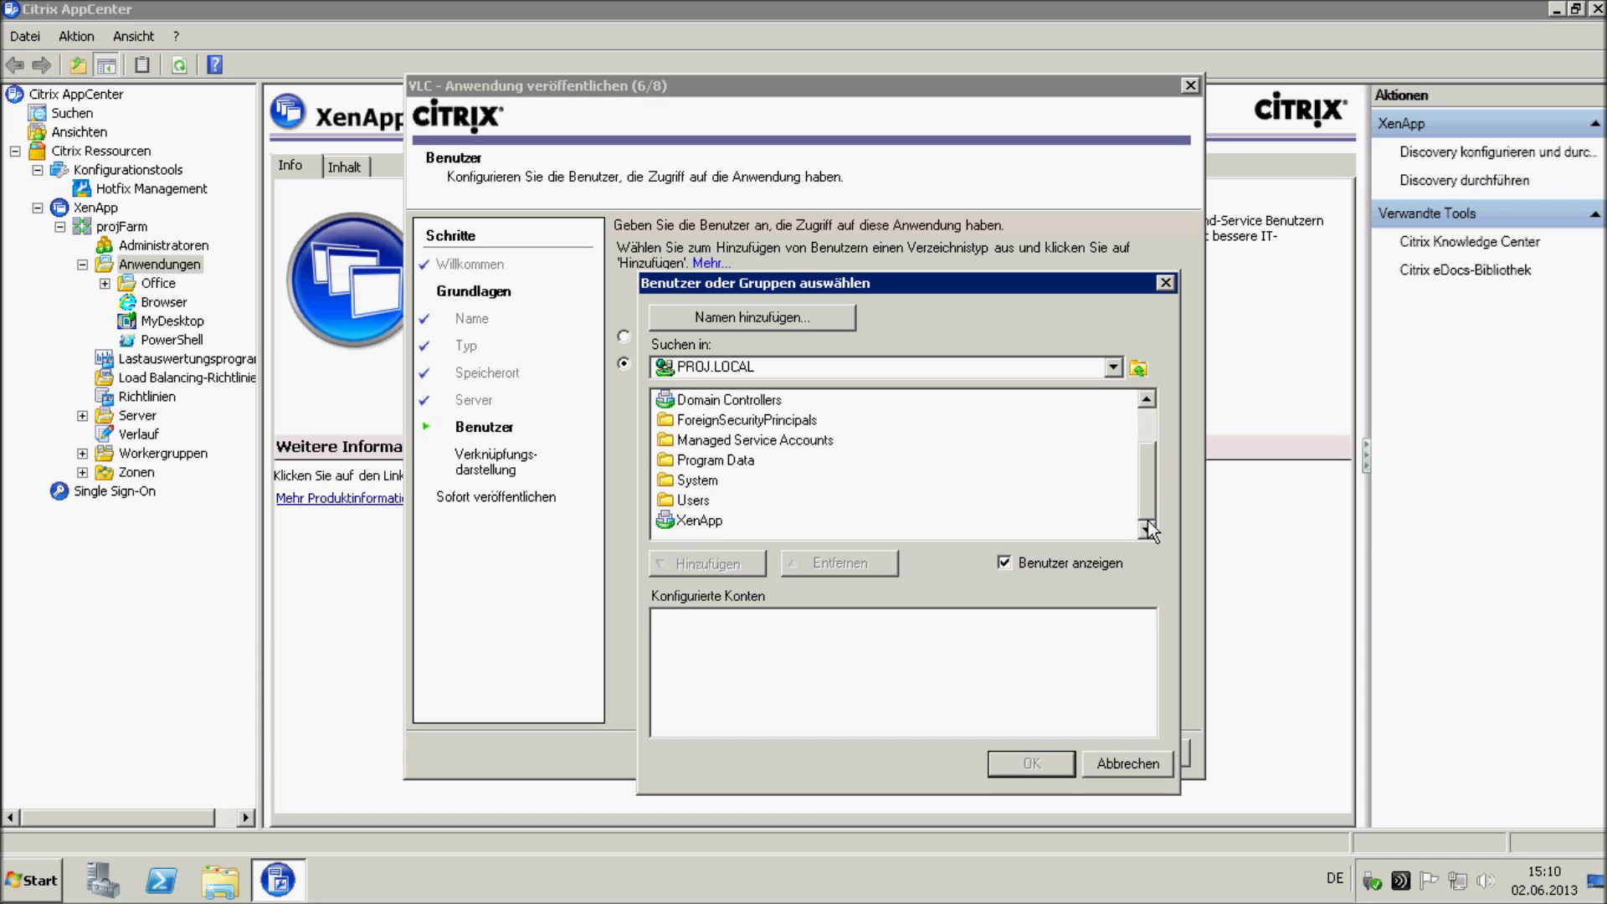
pyautogui.doubleClick(694, 500)
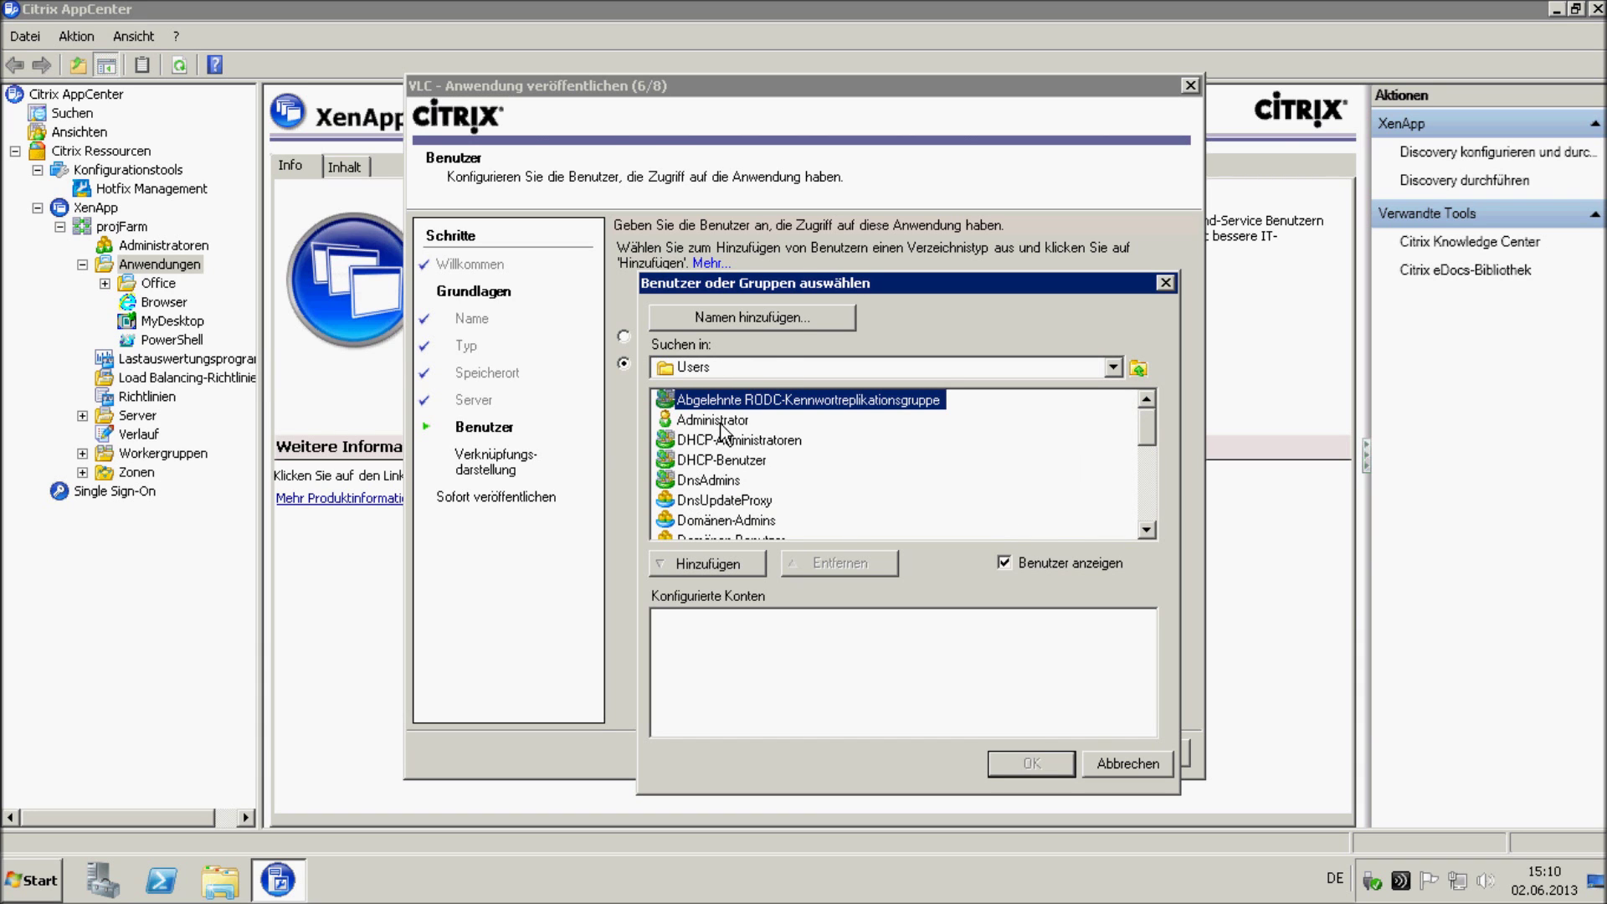
pyautogui.doubleClick(721, 420)
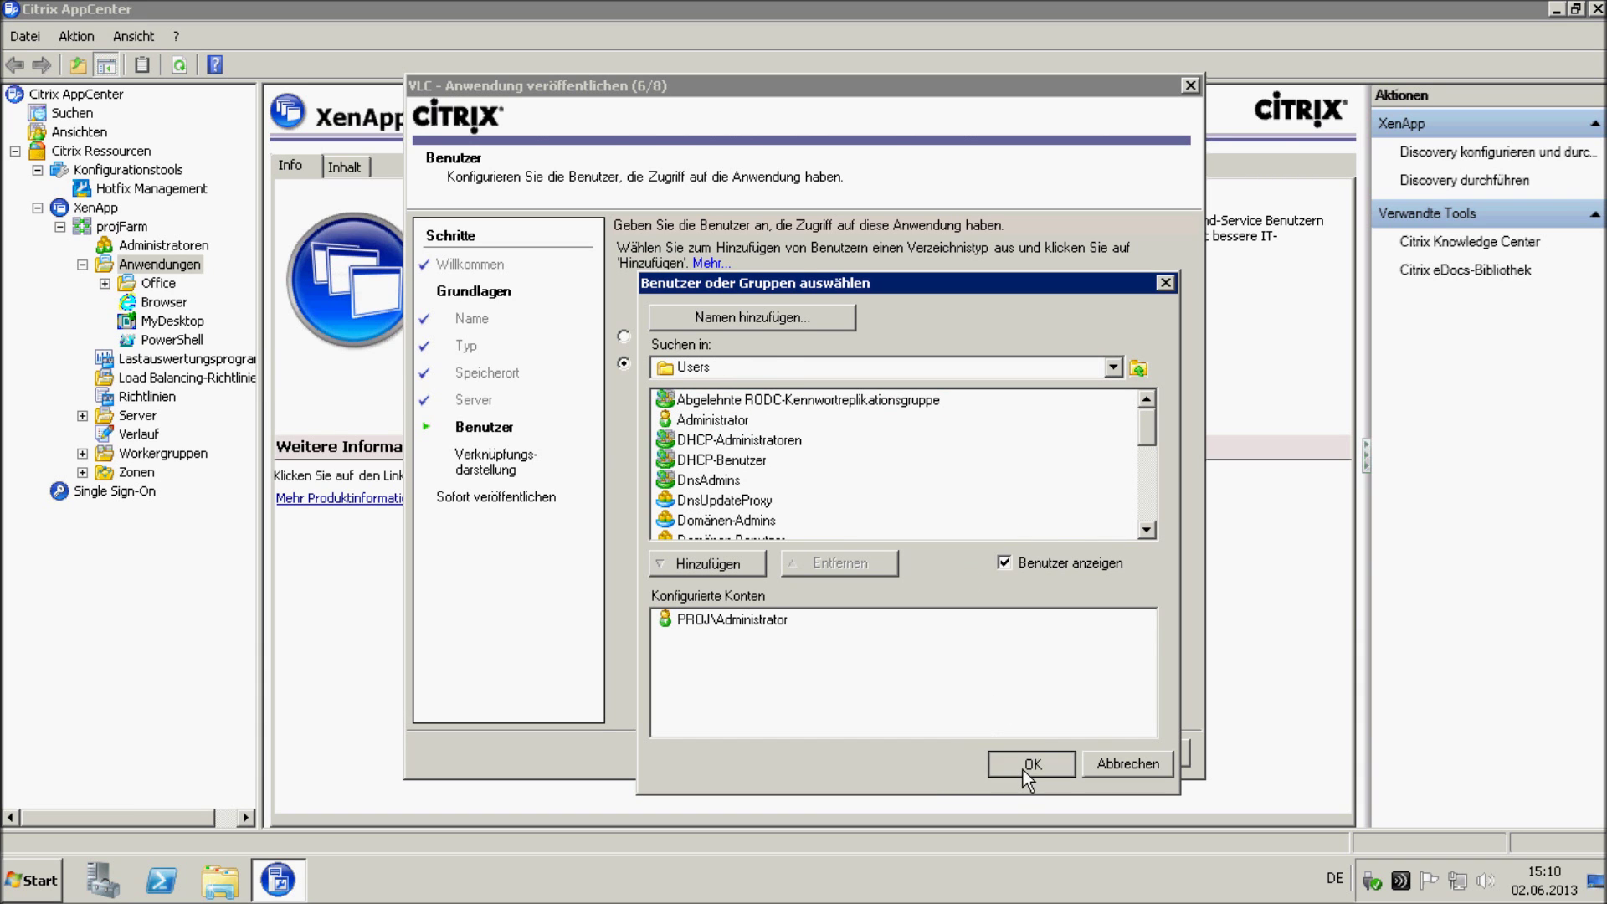
pyautogui.click(1030, 764)
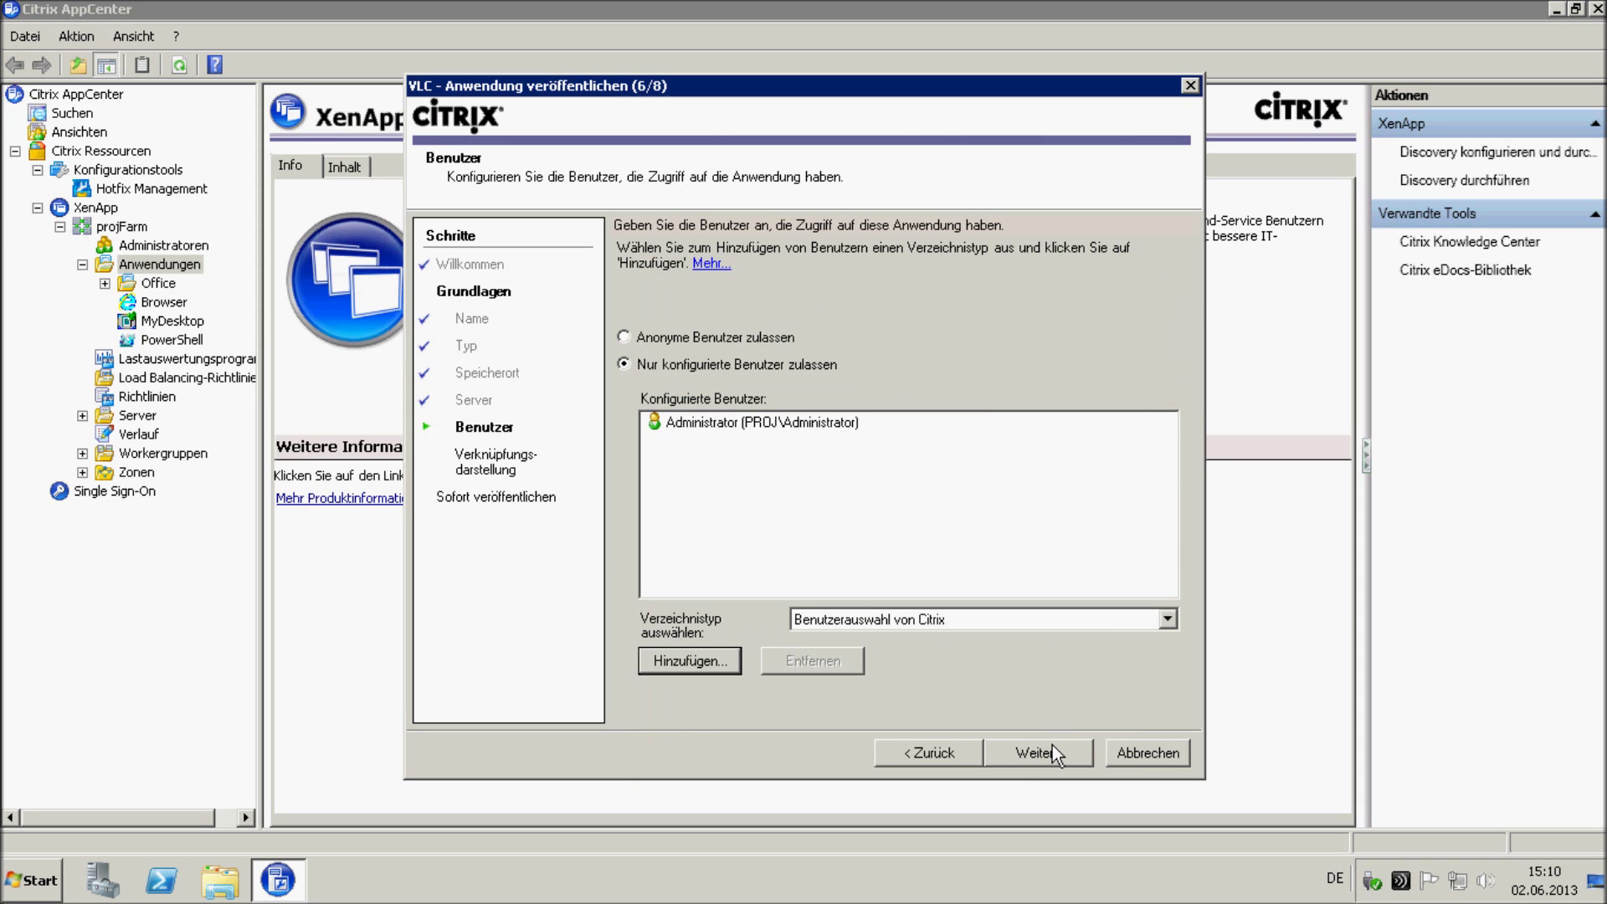
pyautogui.click(1052, 753)
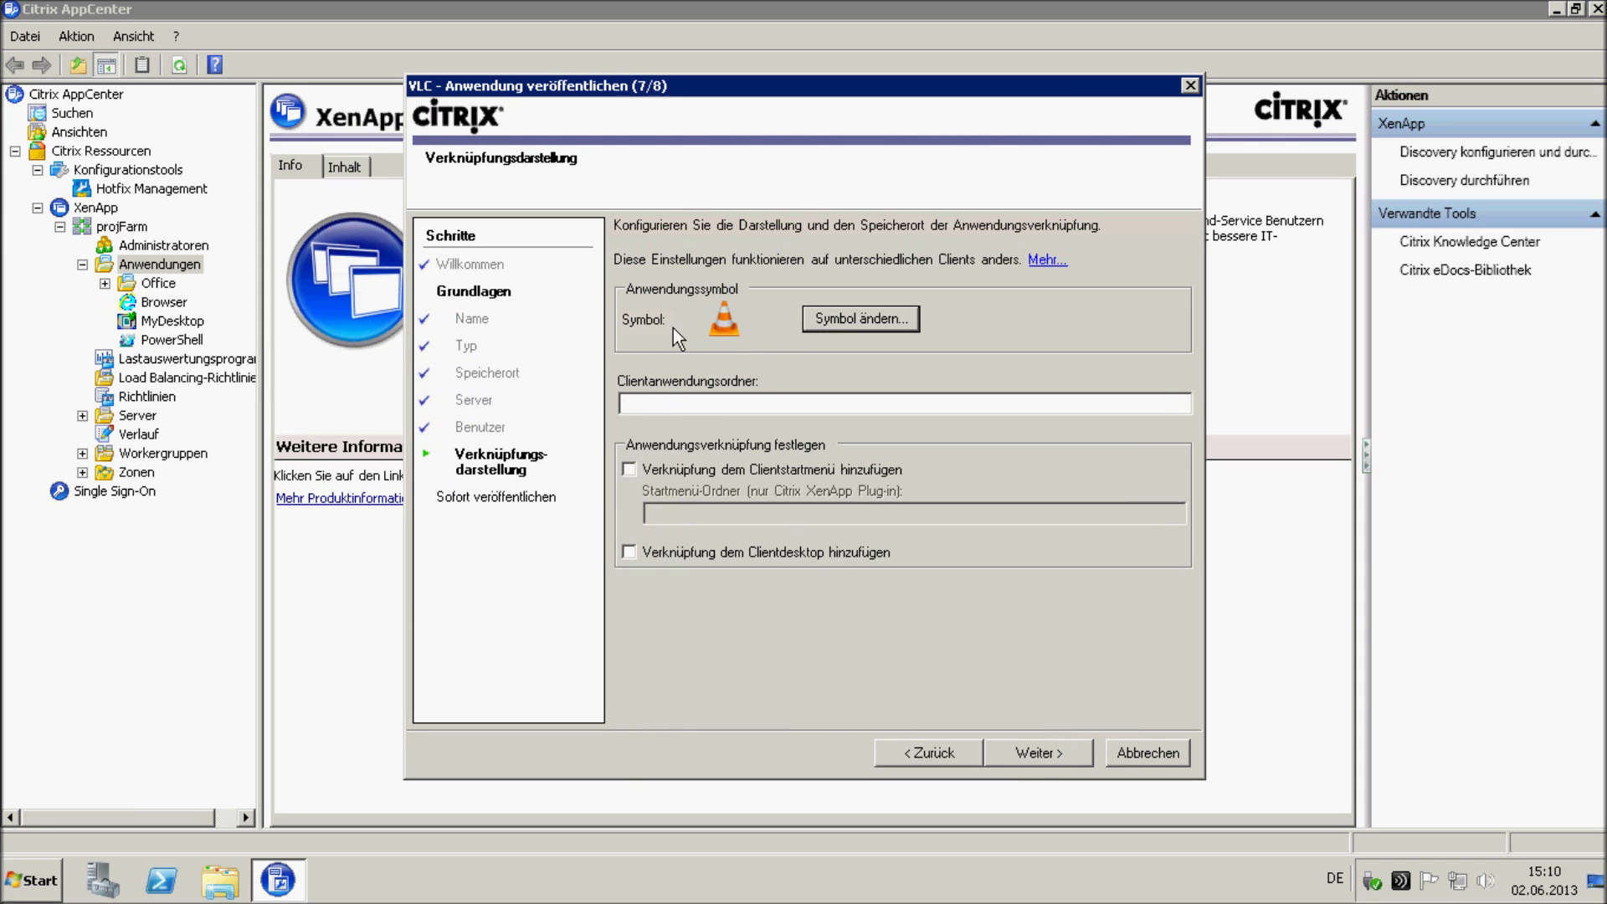
# Step: Accept the default shortcut appearance, enable configuring the advanced application settings now, and continue past access control to content redirection
pyautogui.click(1032, 761)
pyautogui.click(805, 493)
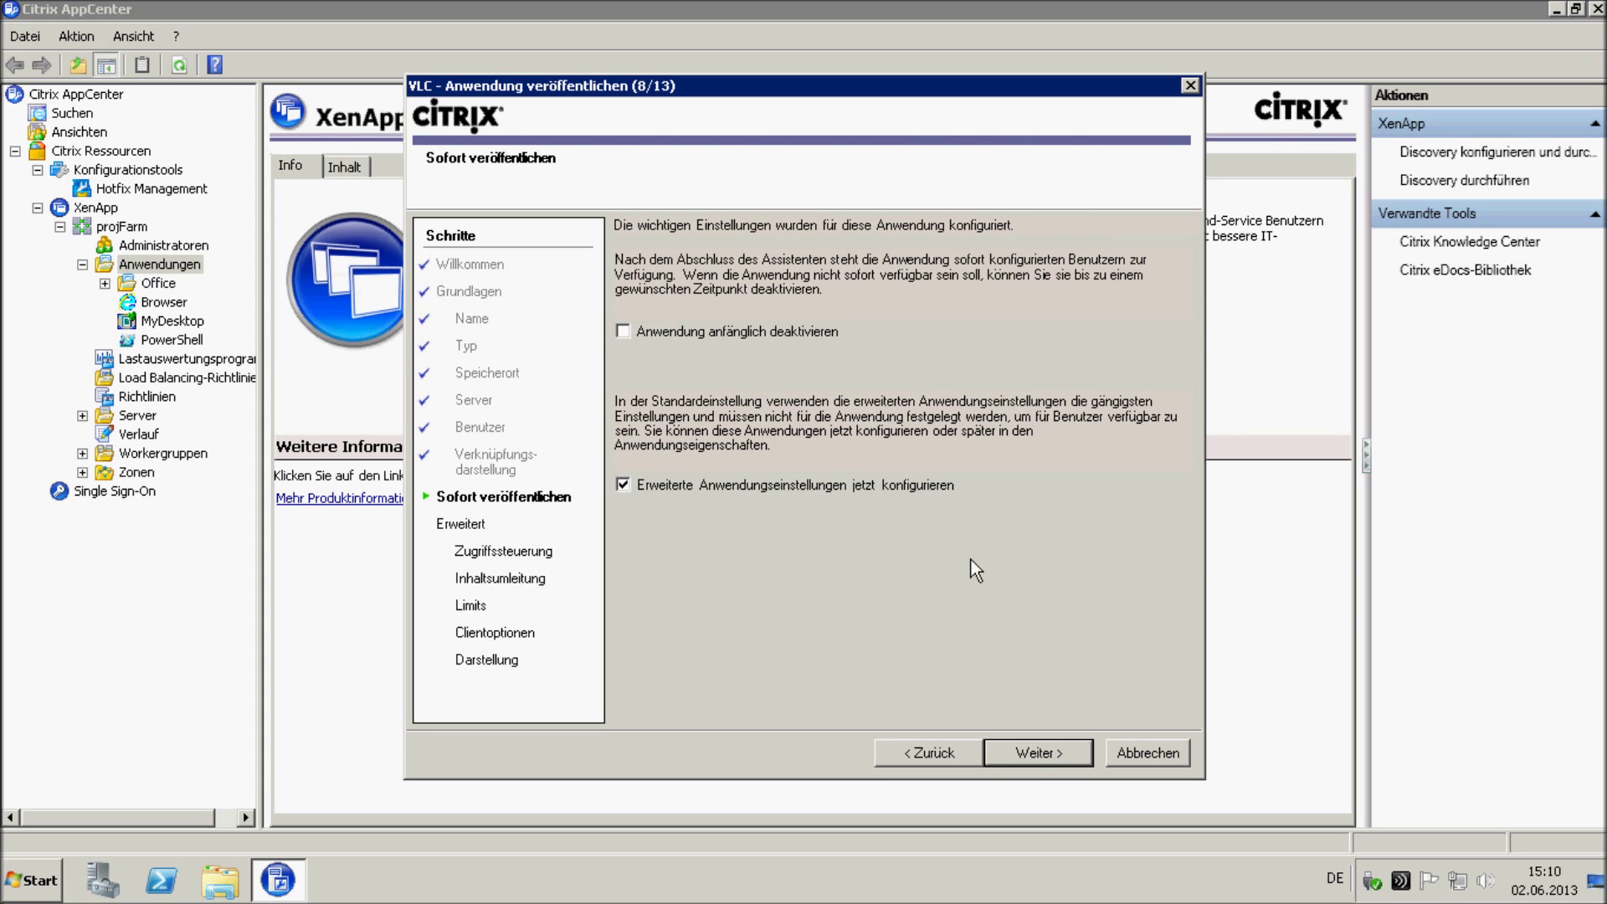
pyautogui.click(1030, 755)
pyautogui.click(1027, 755)
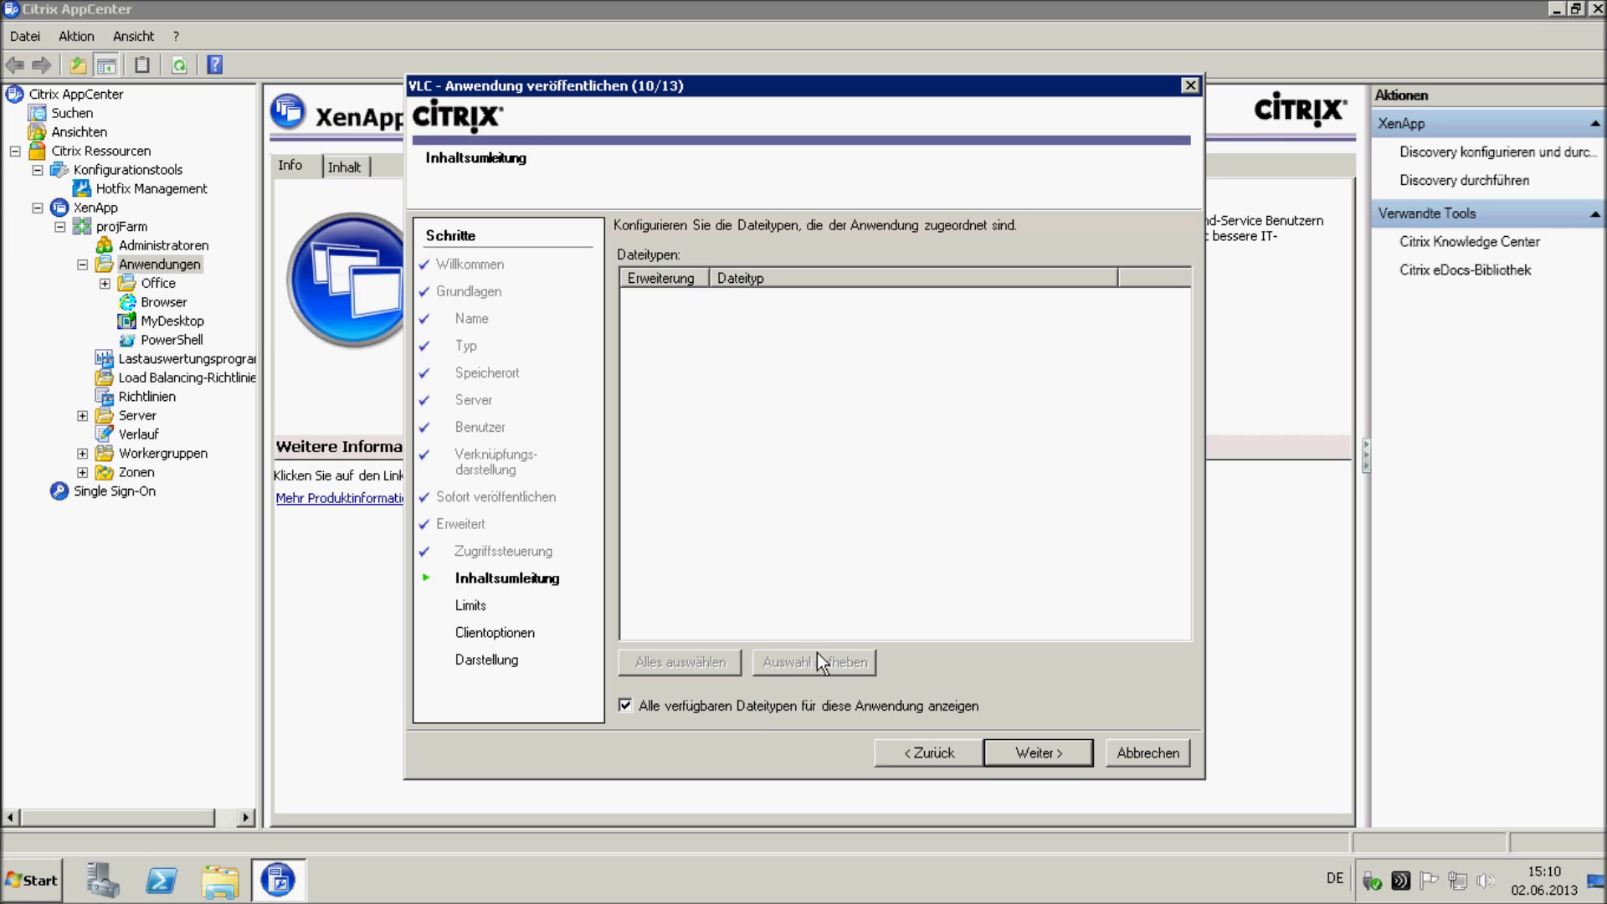
# Step: Show all available file types for the application's content redirection, and cancel the publishing wizard, discarding its details
pyautogui.click(755, 706)
pyautogui.click(1142, 751)
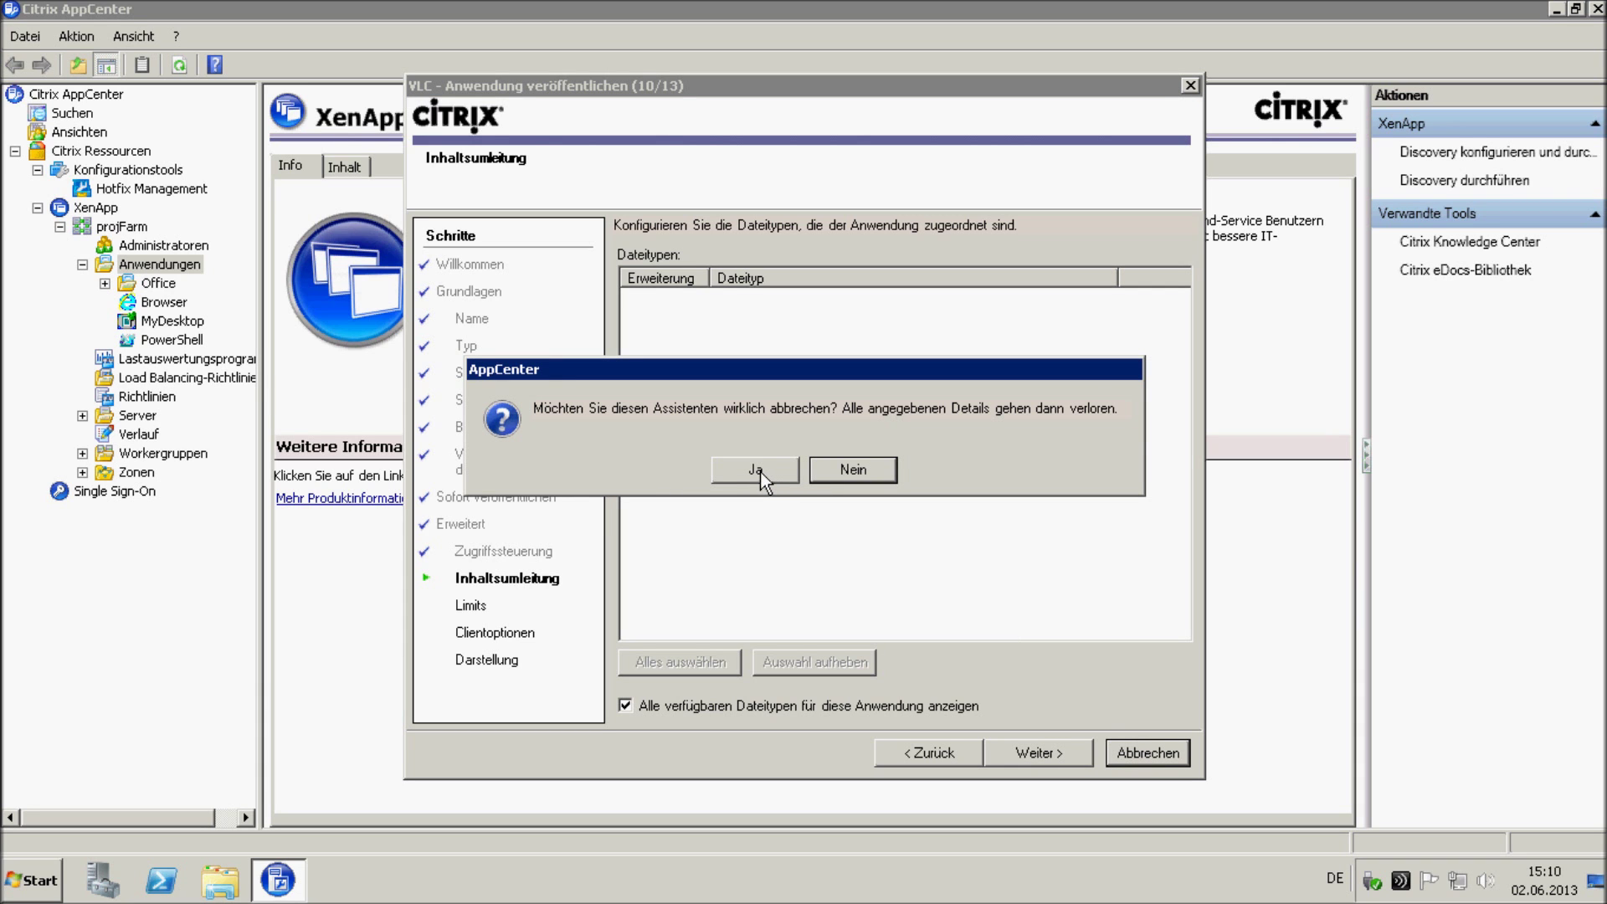
pyautogui.click(757, 470)
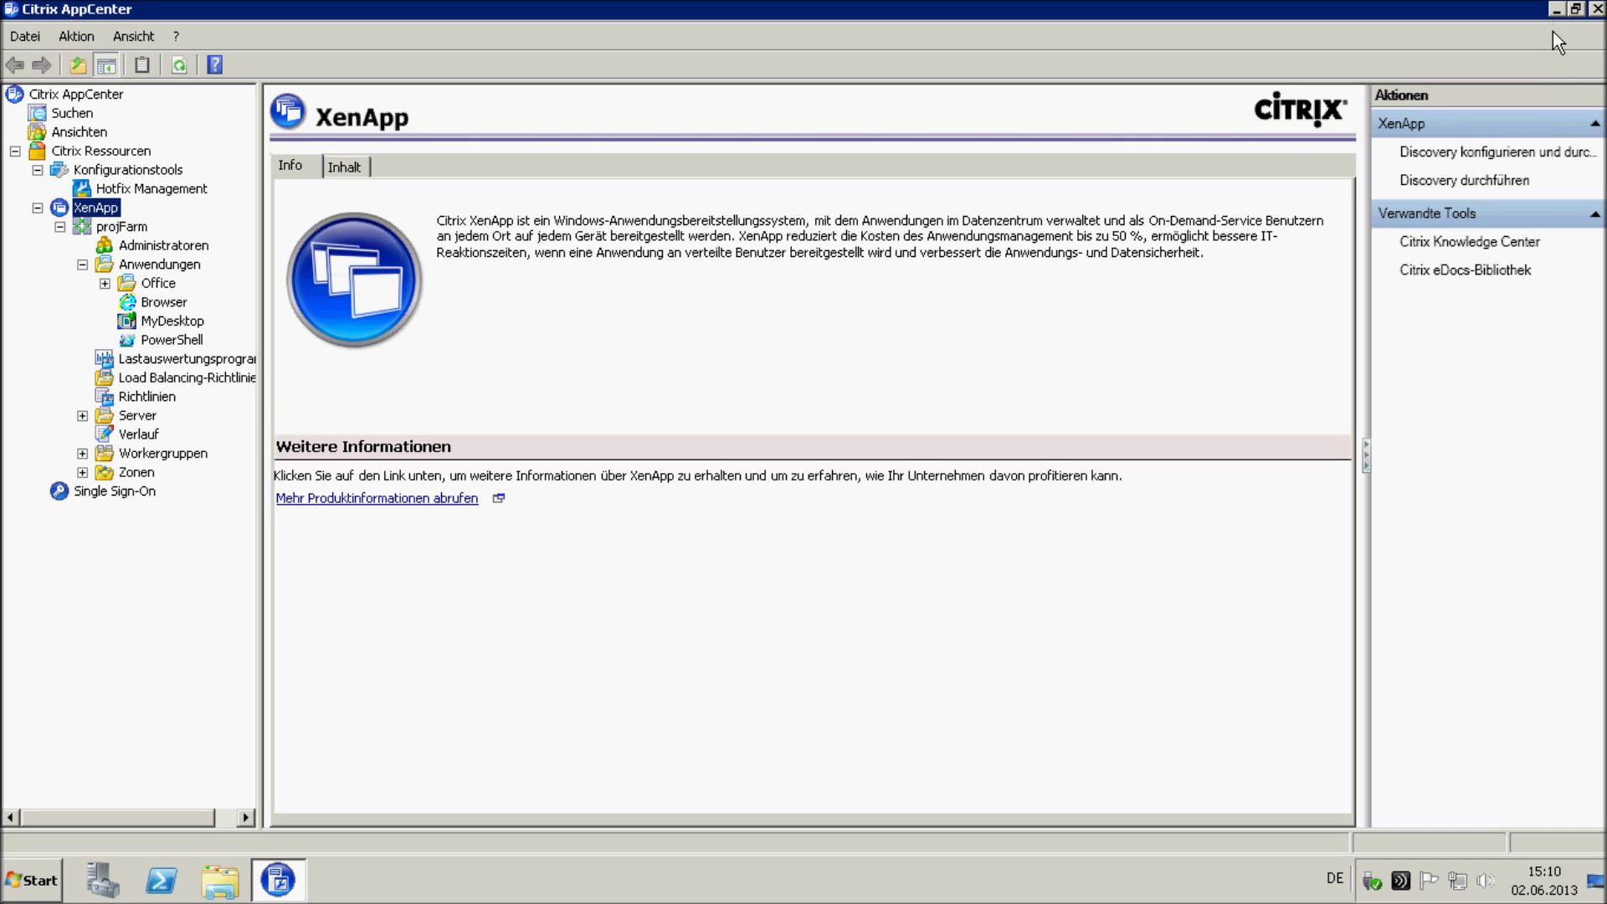
# Step: Minimize Citrix AppCenter and write the note "Die Dateitypen müssen aktualisiert werden..." in Notepad, followed by a blank line
pyautogui.click(1555, 11)
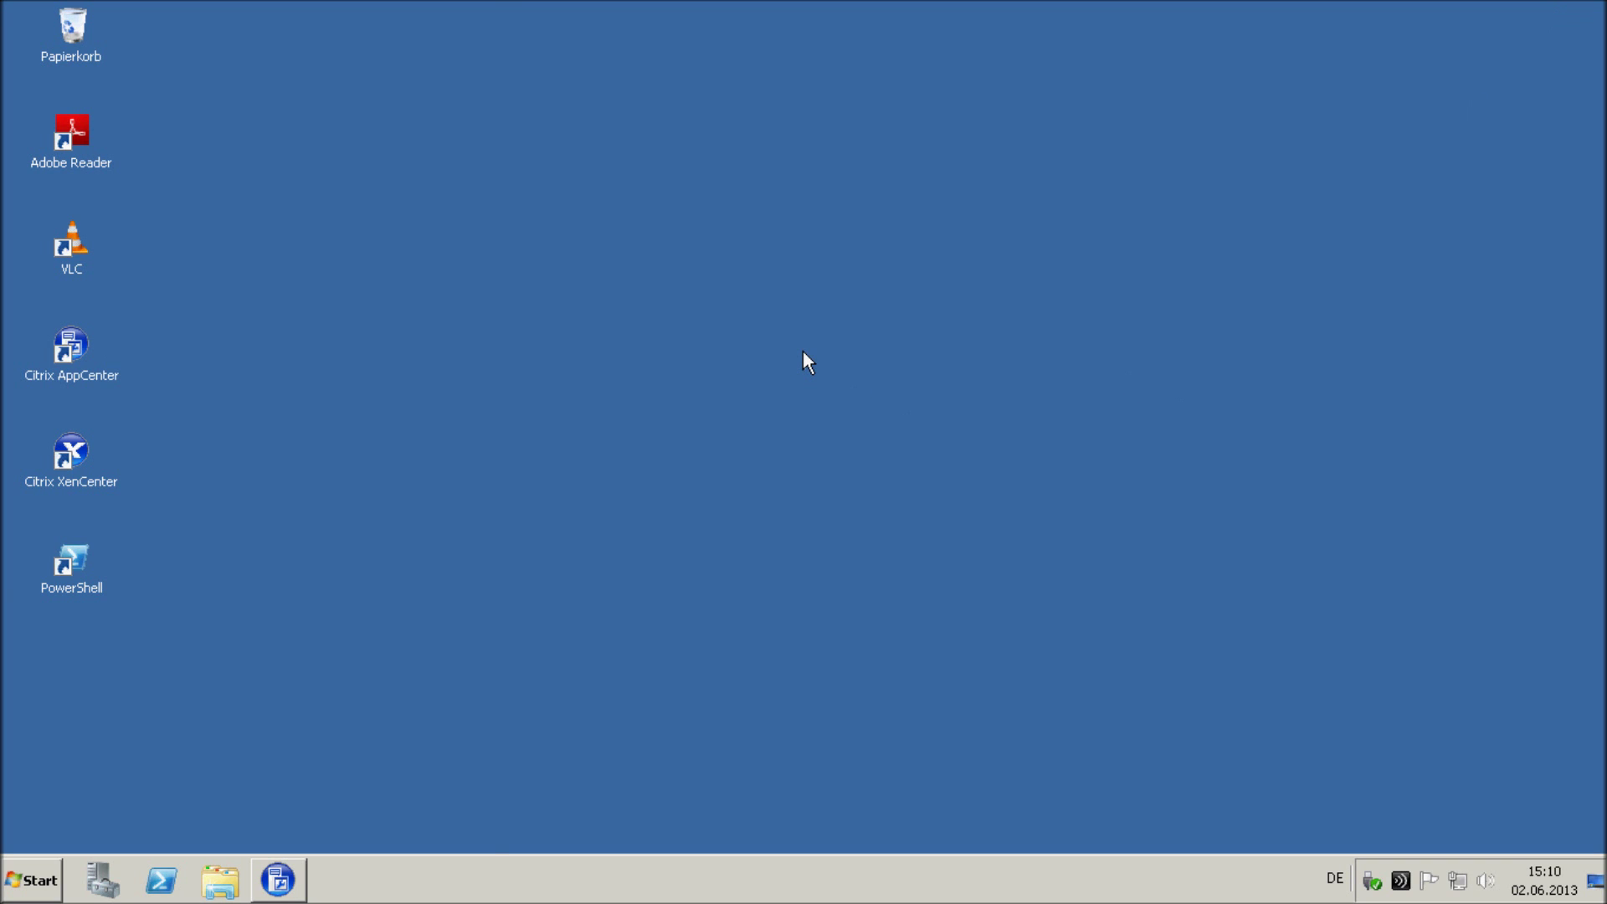
pyautogui.press('super+r')
pyautogui.write('notepad')
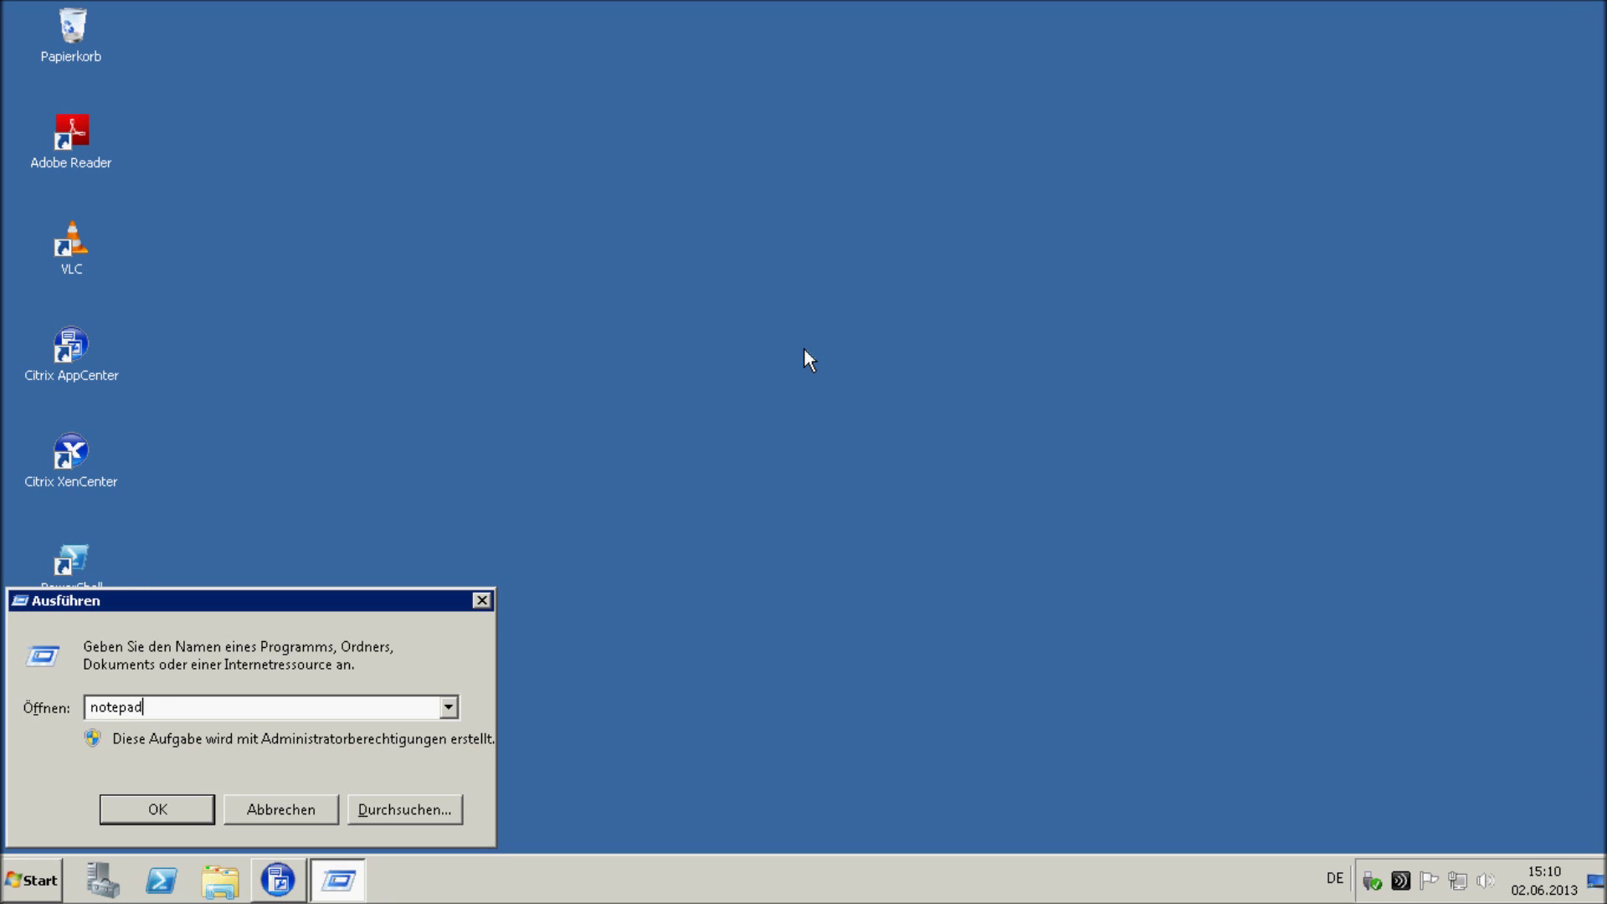
pyautogui.press('Return')
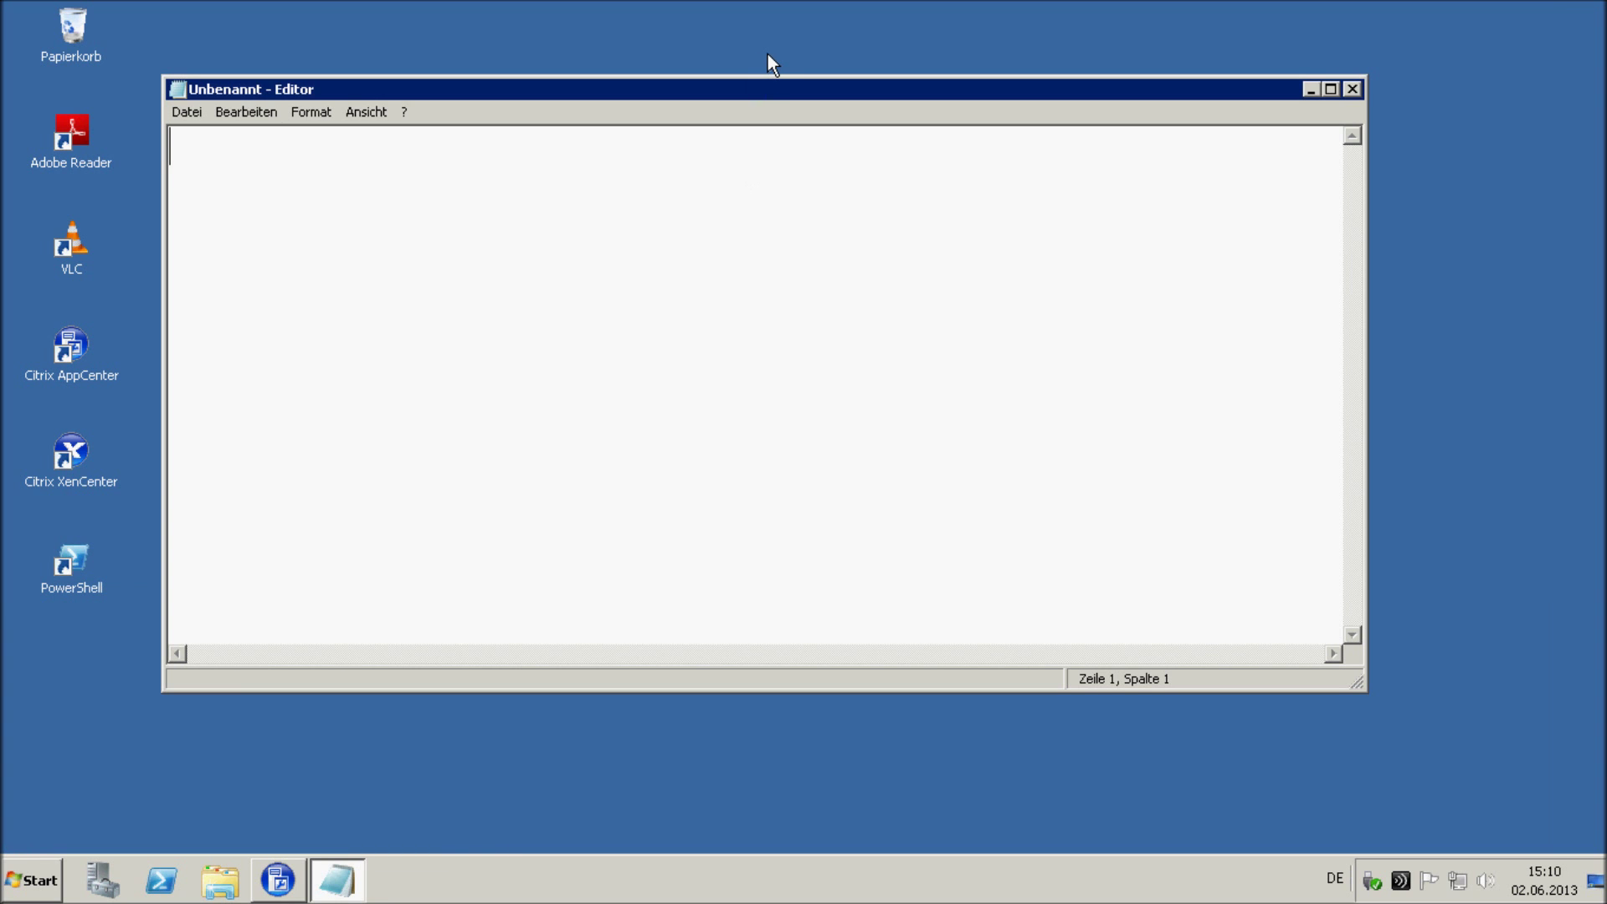
pyautogui.write('Die Dateityp')
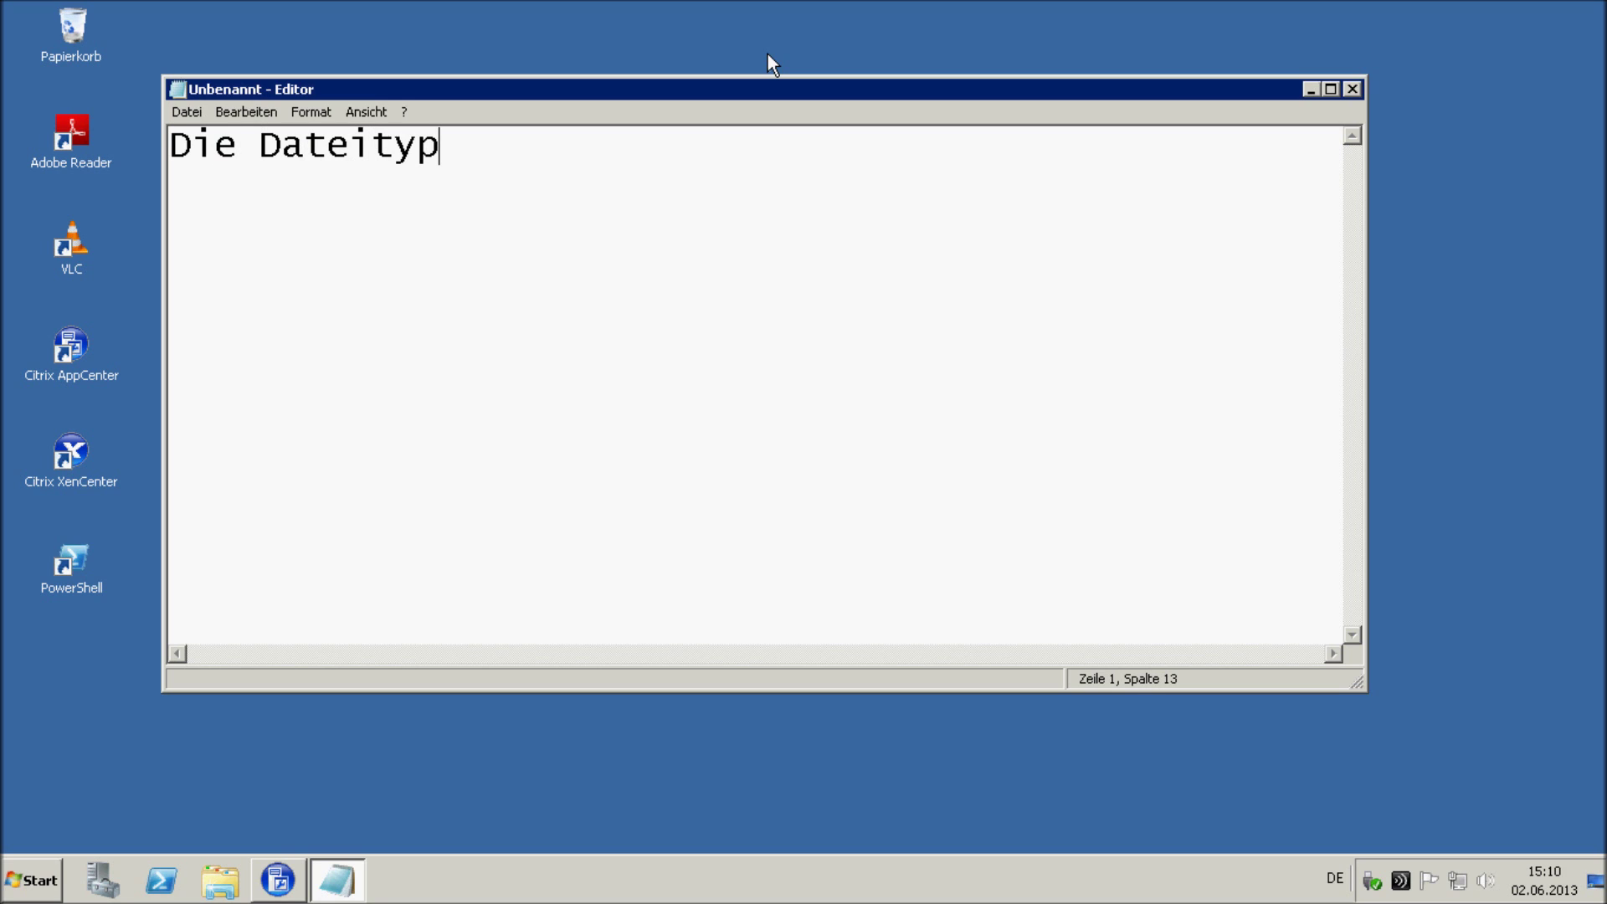
pyautogui.write('en müss')
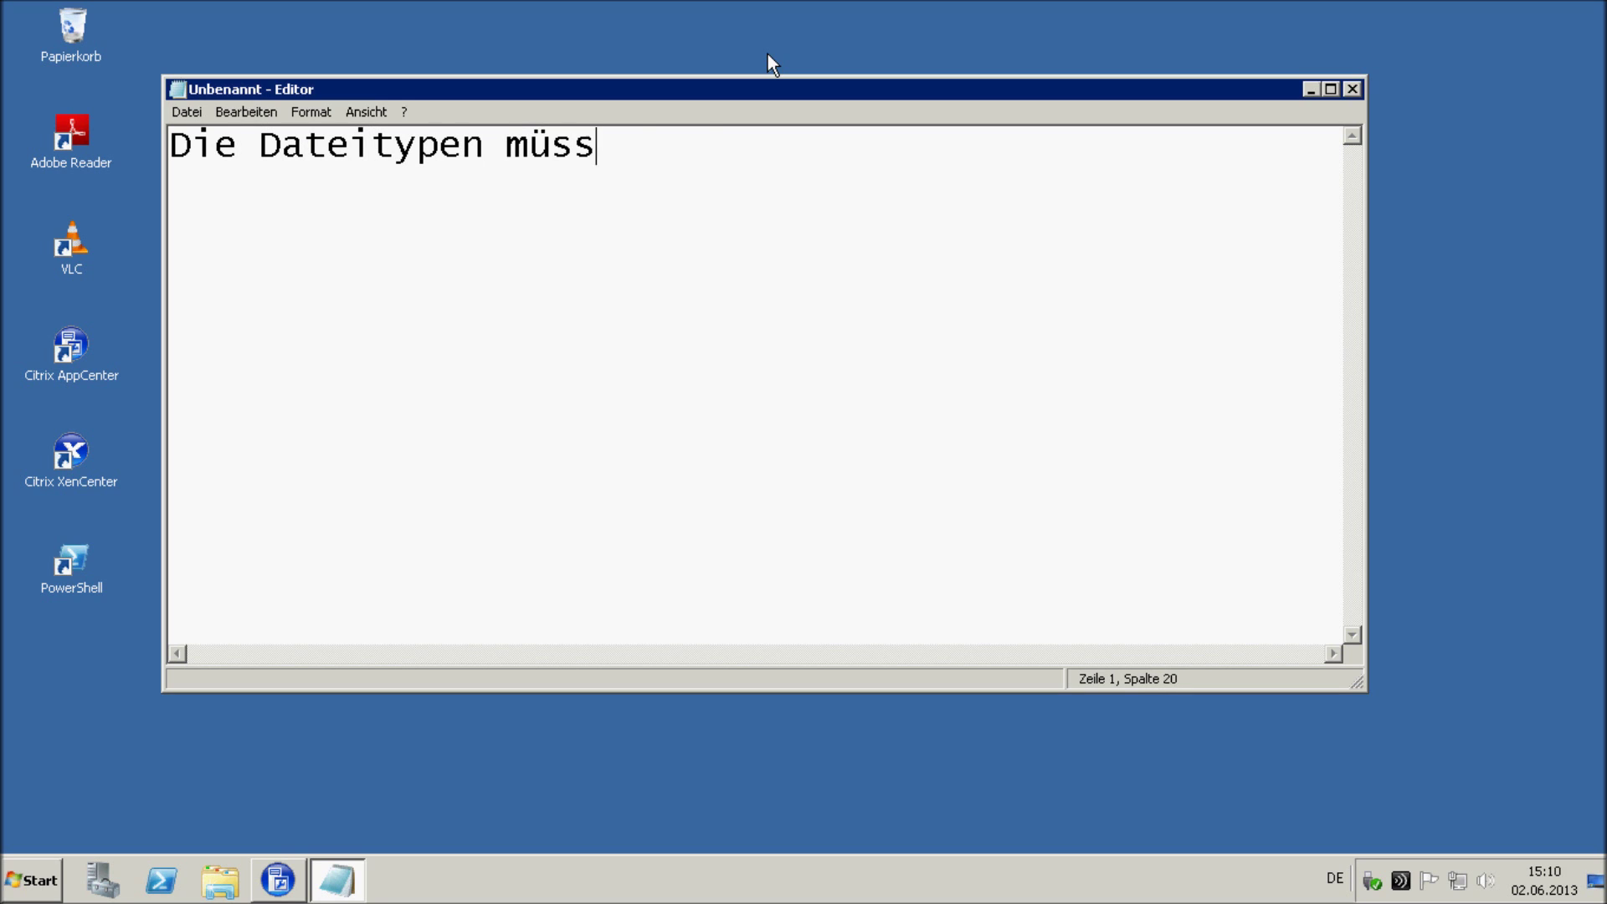
pyautogui.write('en aktualisie')
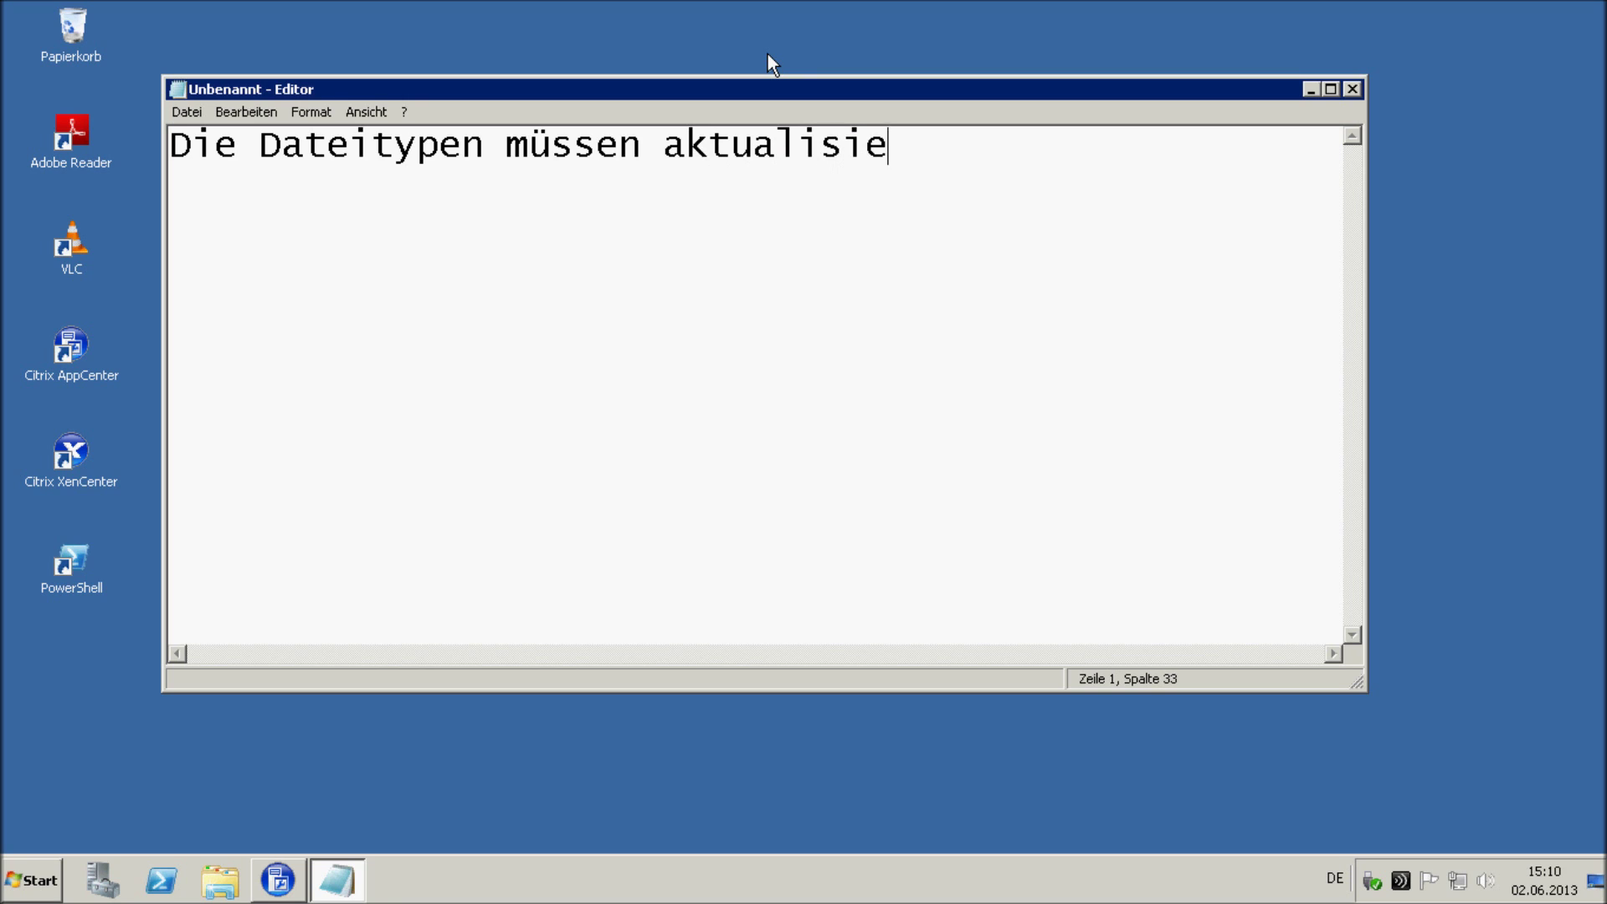
pyautogui.write('rt werden')
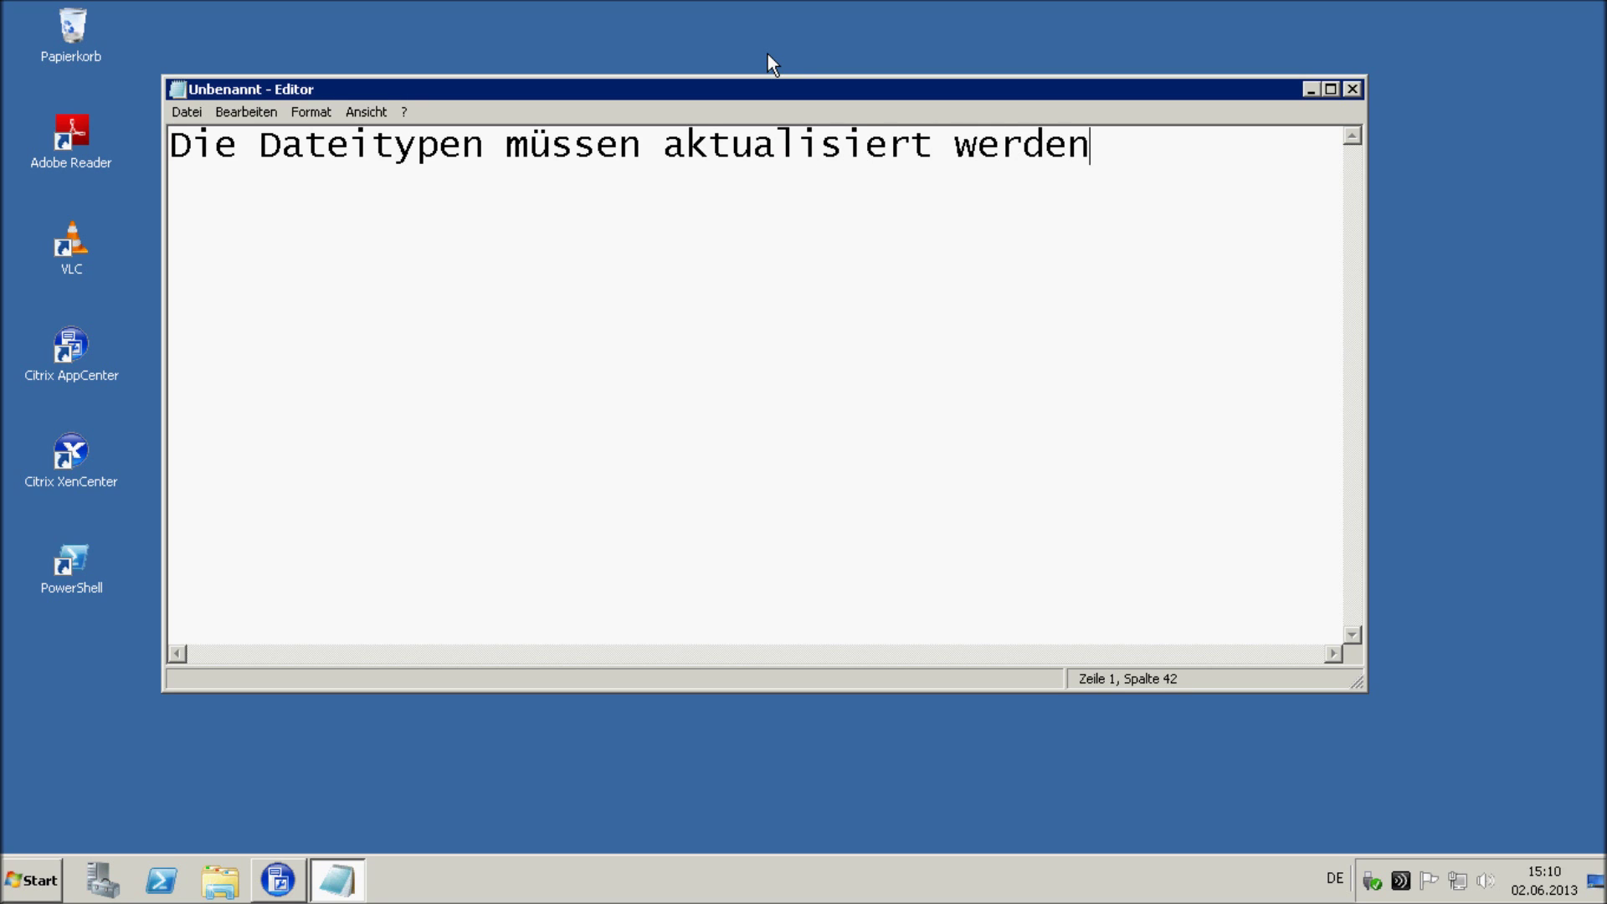
pyautogui.write('...')
pyautogui.press('Return')
pyautogui.press('Return')
# Step: Close the Notepad note without saving it
pyautogui.hotkey('alt', 'F4')
pyautogui.press('Tab')
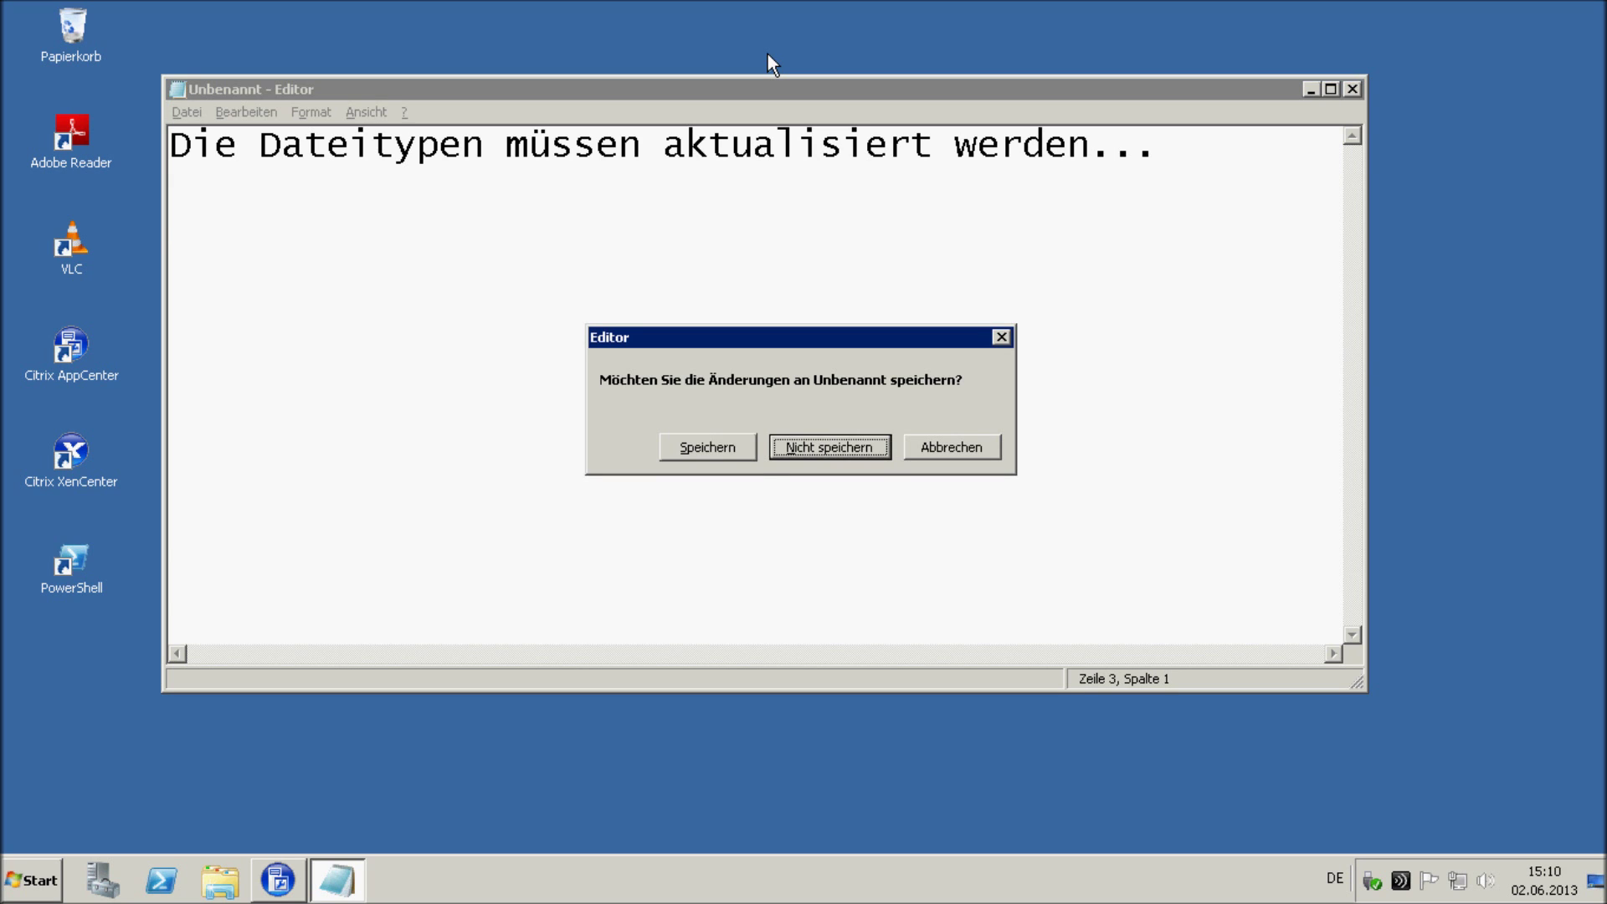
pyautogui.press('Return')
# Step: Switch back to Citrix AppCenter and update the file types from the registry for the server XA in the Server folder
pyautogui.click(298, 884)
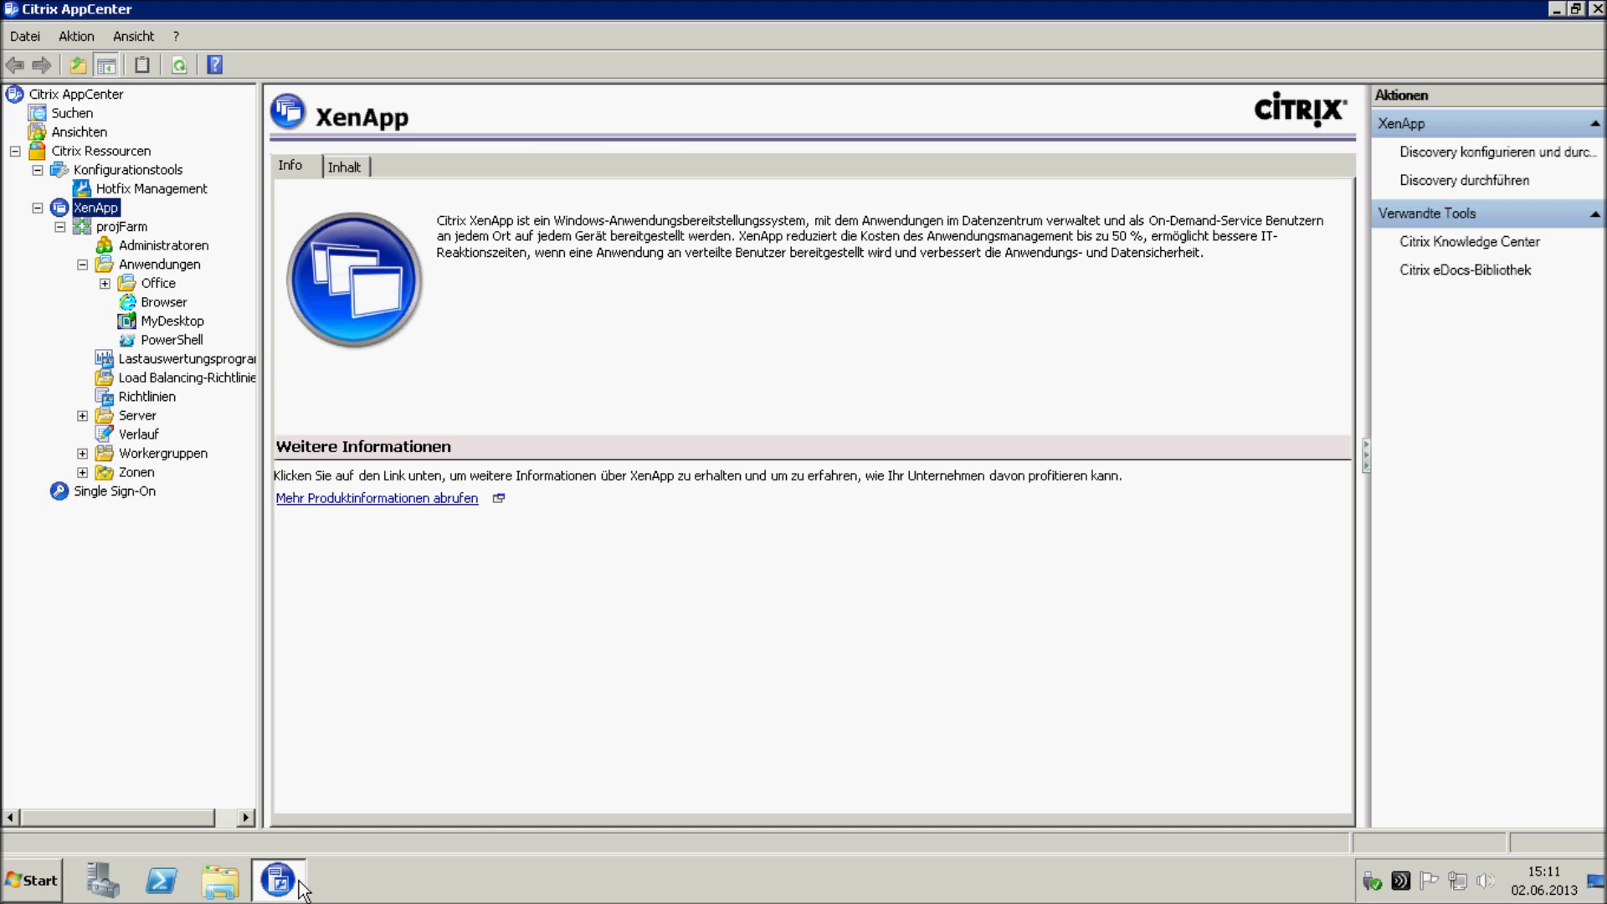
pyautogui.click(140, 415)
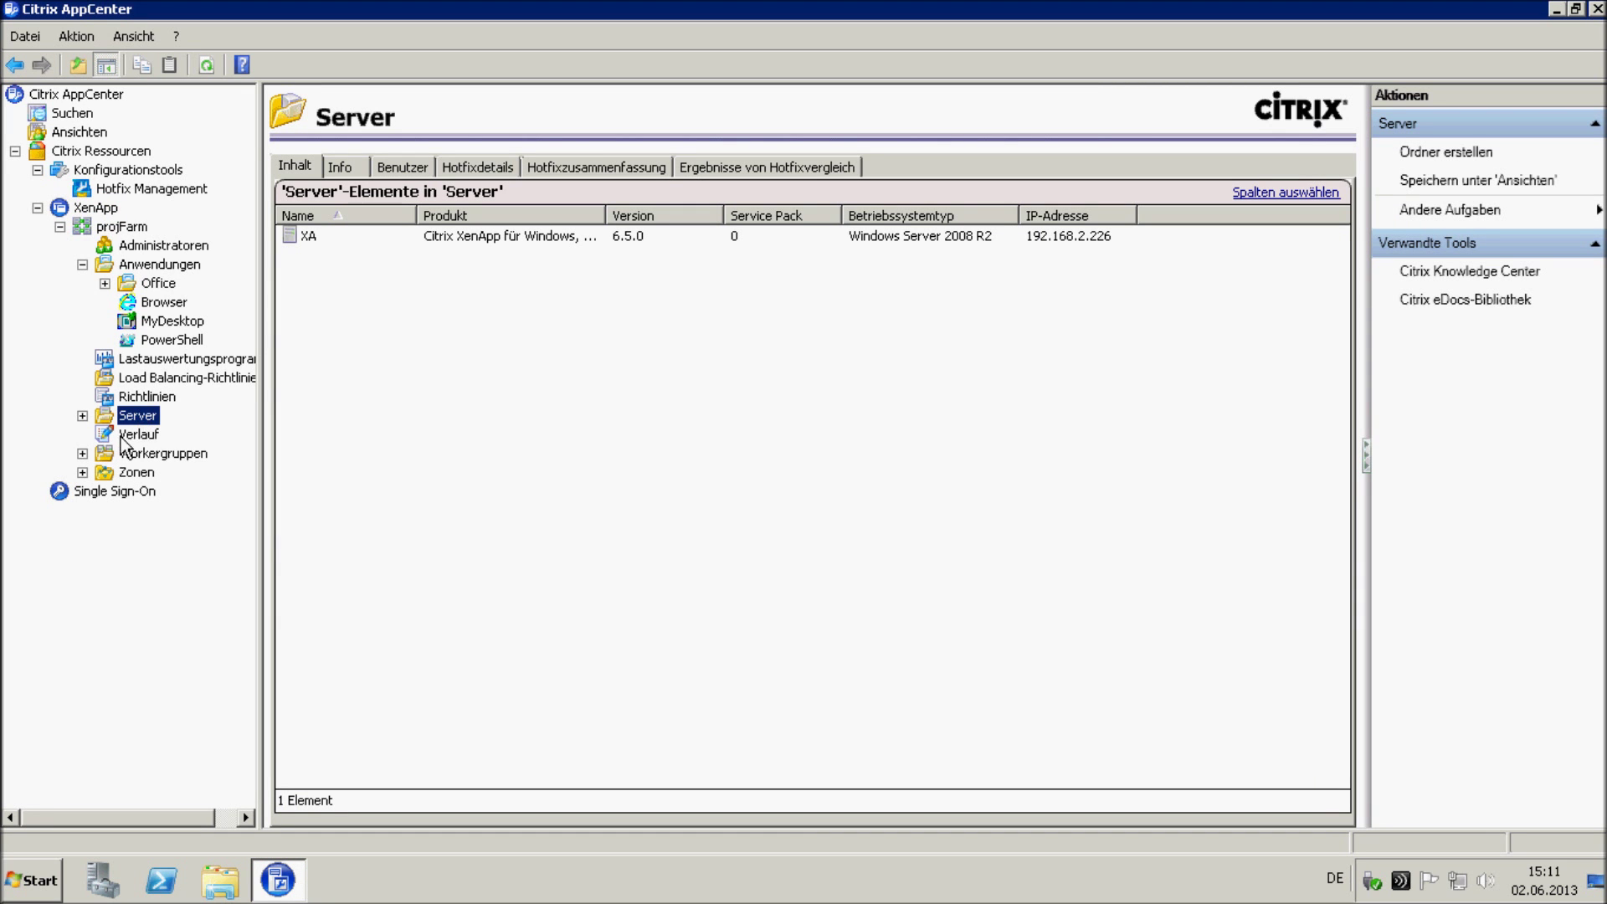
pyautogui.click(82, 416)
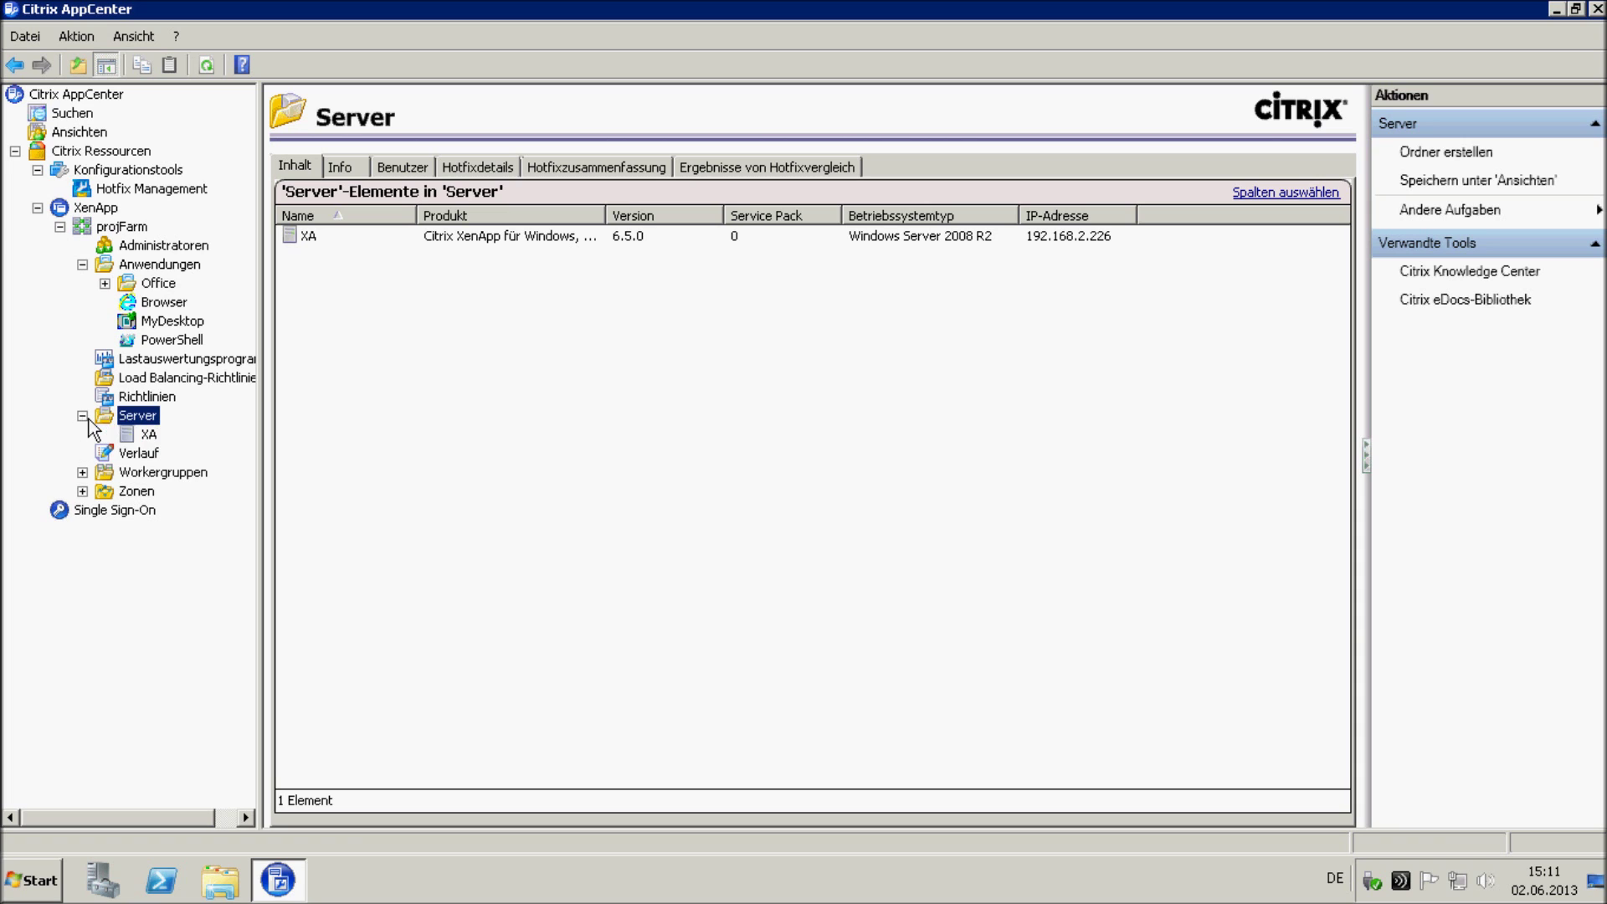
pyautogui.rightClick(146, 435)
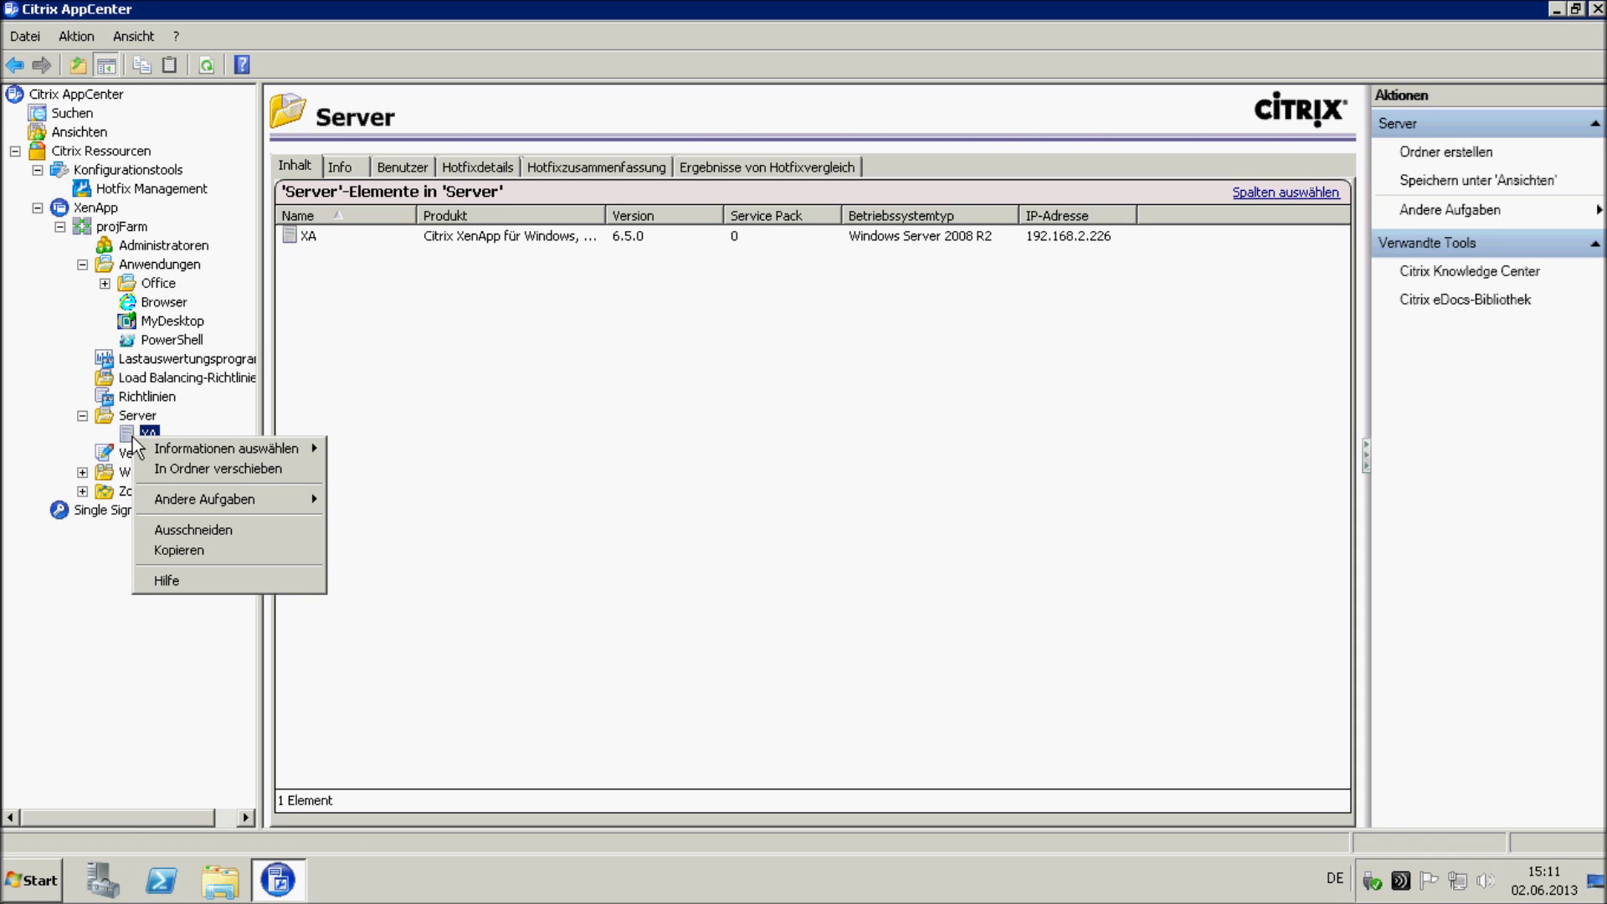
pyautogui.moveTo(182, 500)
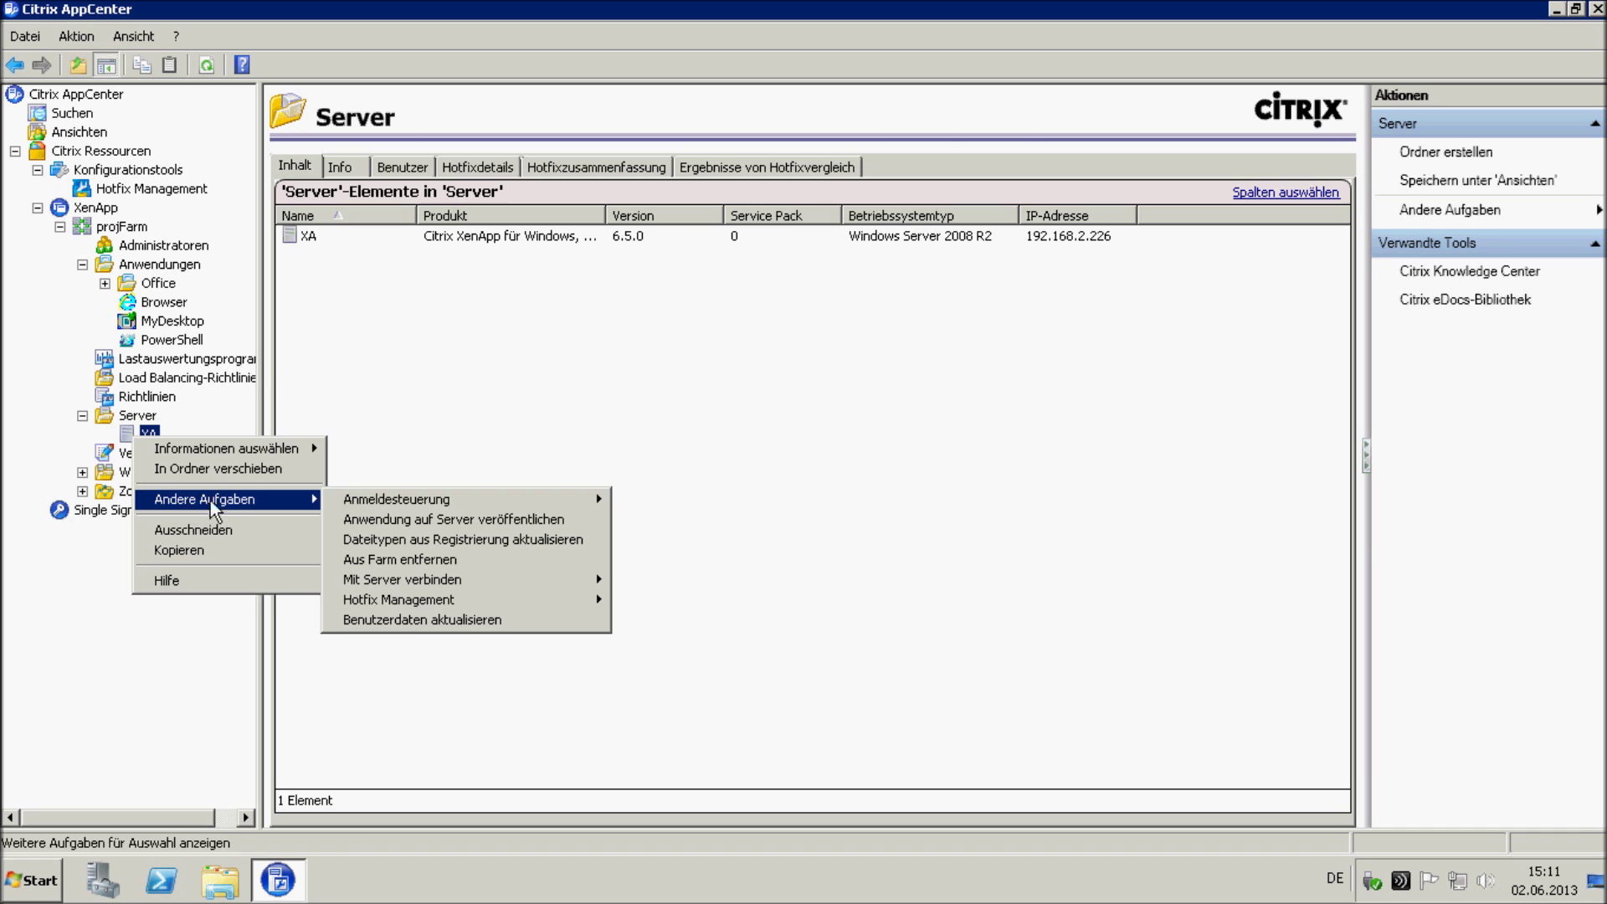
pyautogui.click(403, 541)
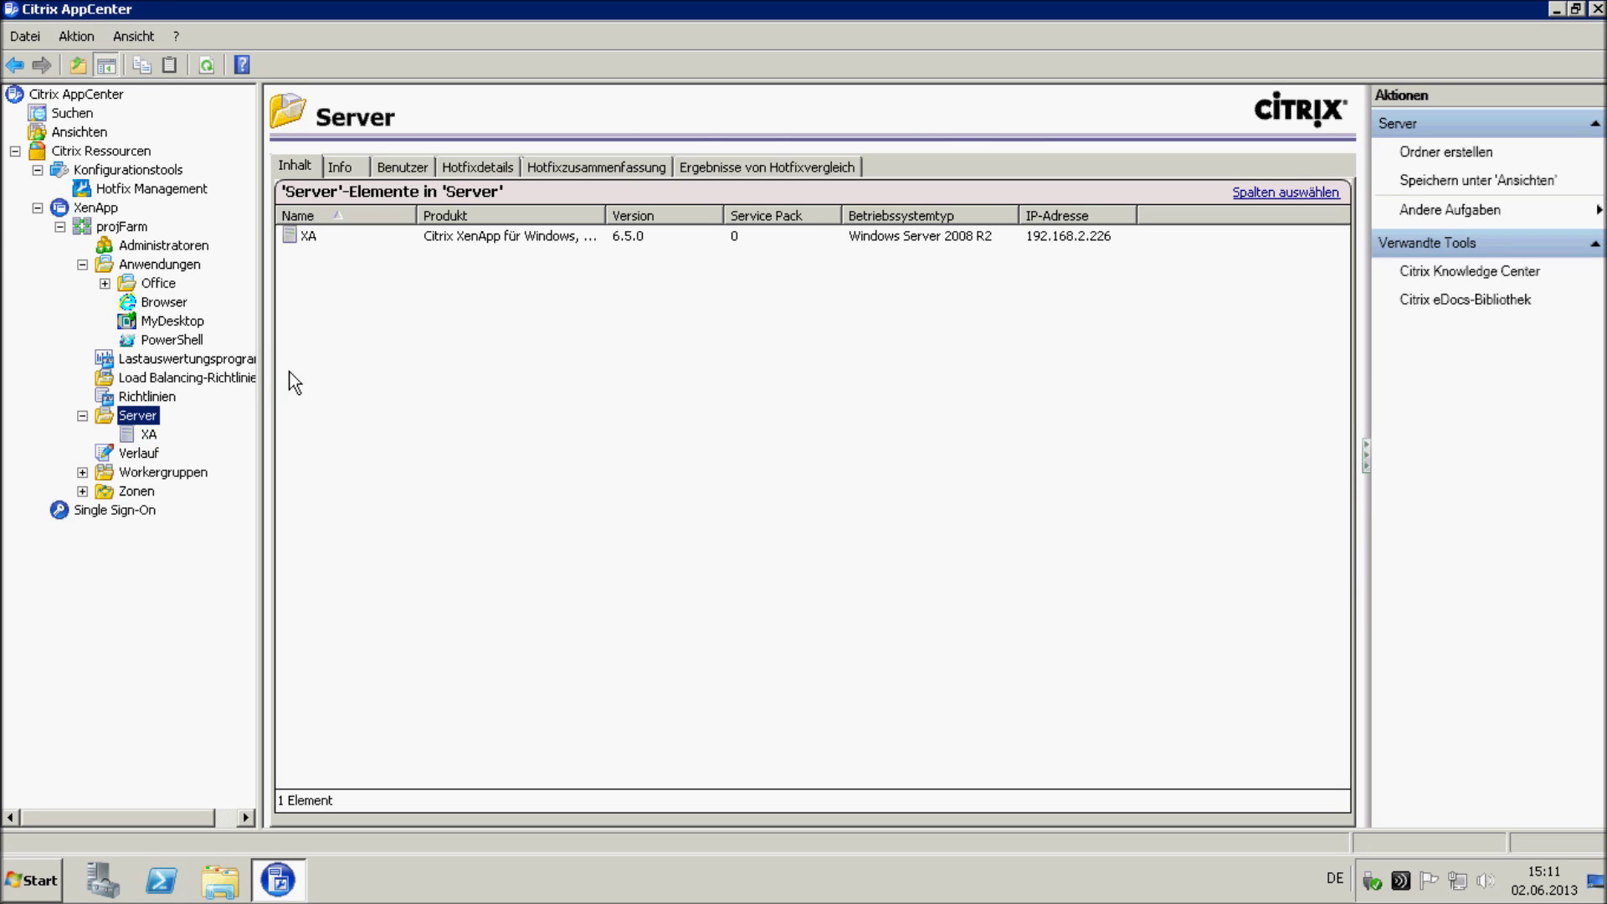
# Step: Start publishing a new application in the Anwendungen folder with the display name VLC and accept the default application type
pyautogui.click(161, 265)
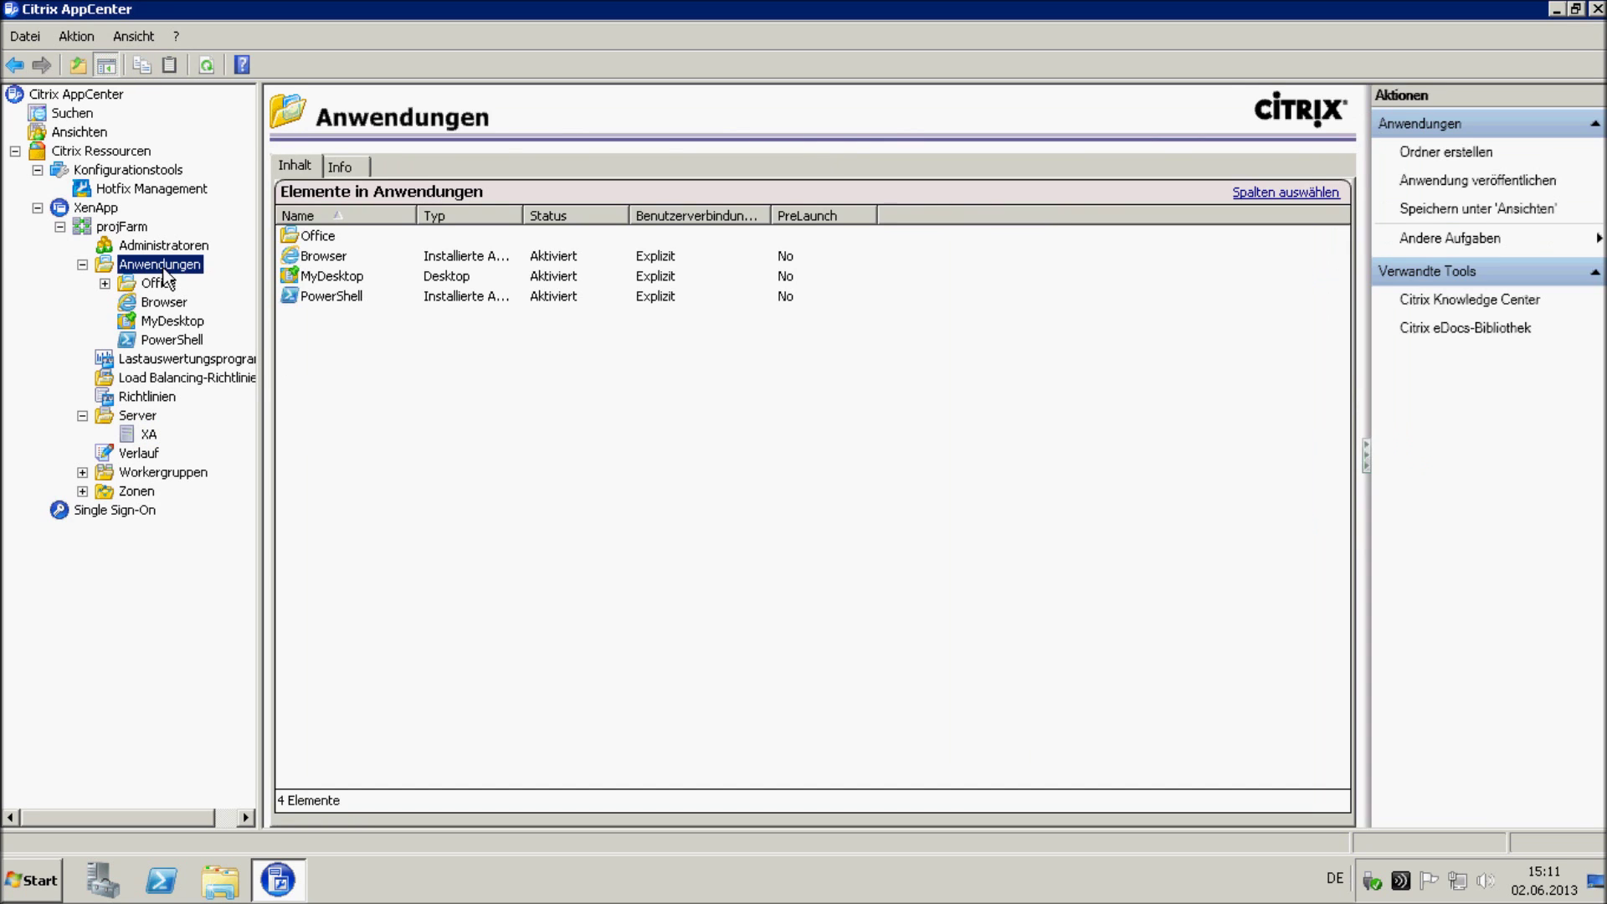
pyautogui.rightClick(165, 274)
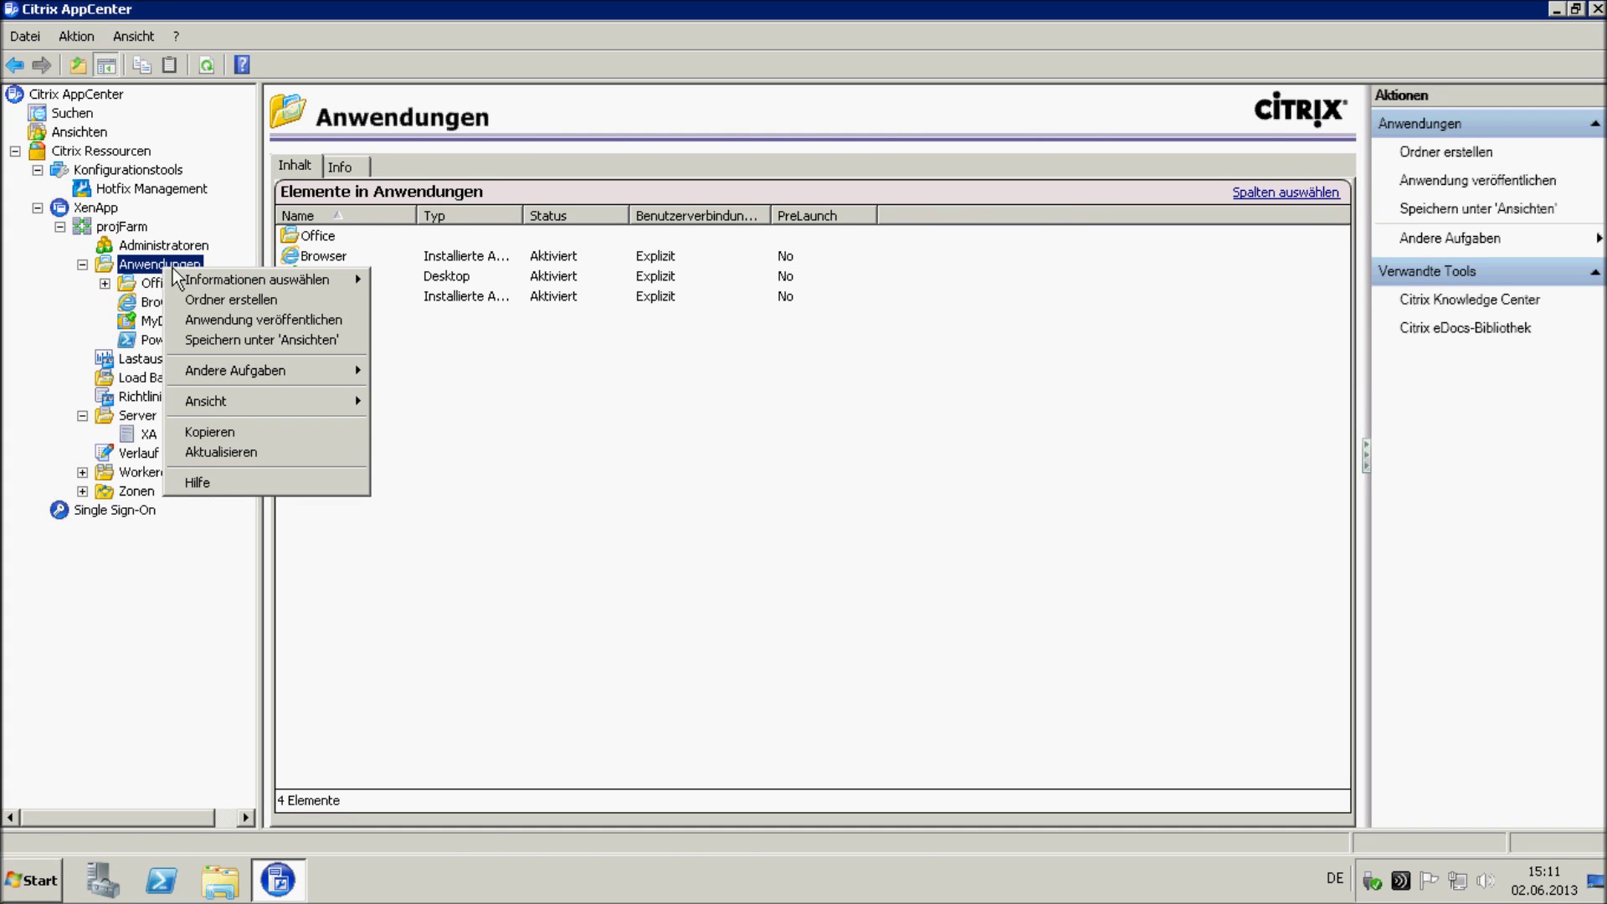
pyautogui.click(219, 320)
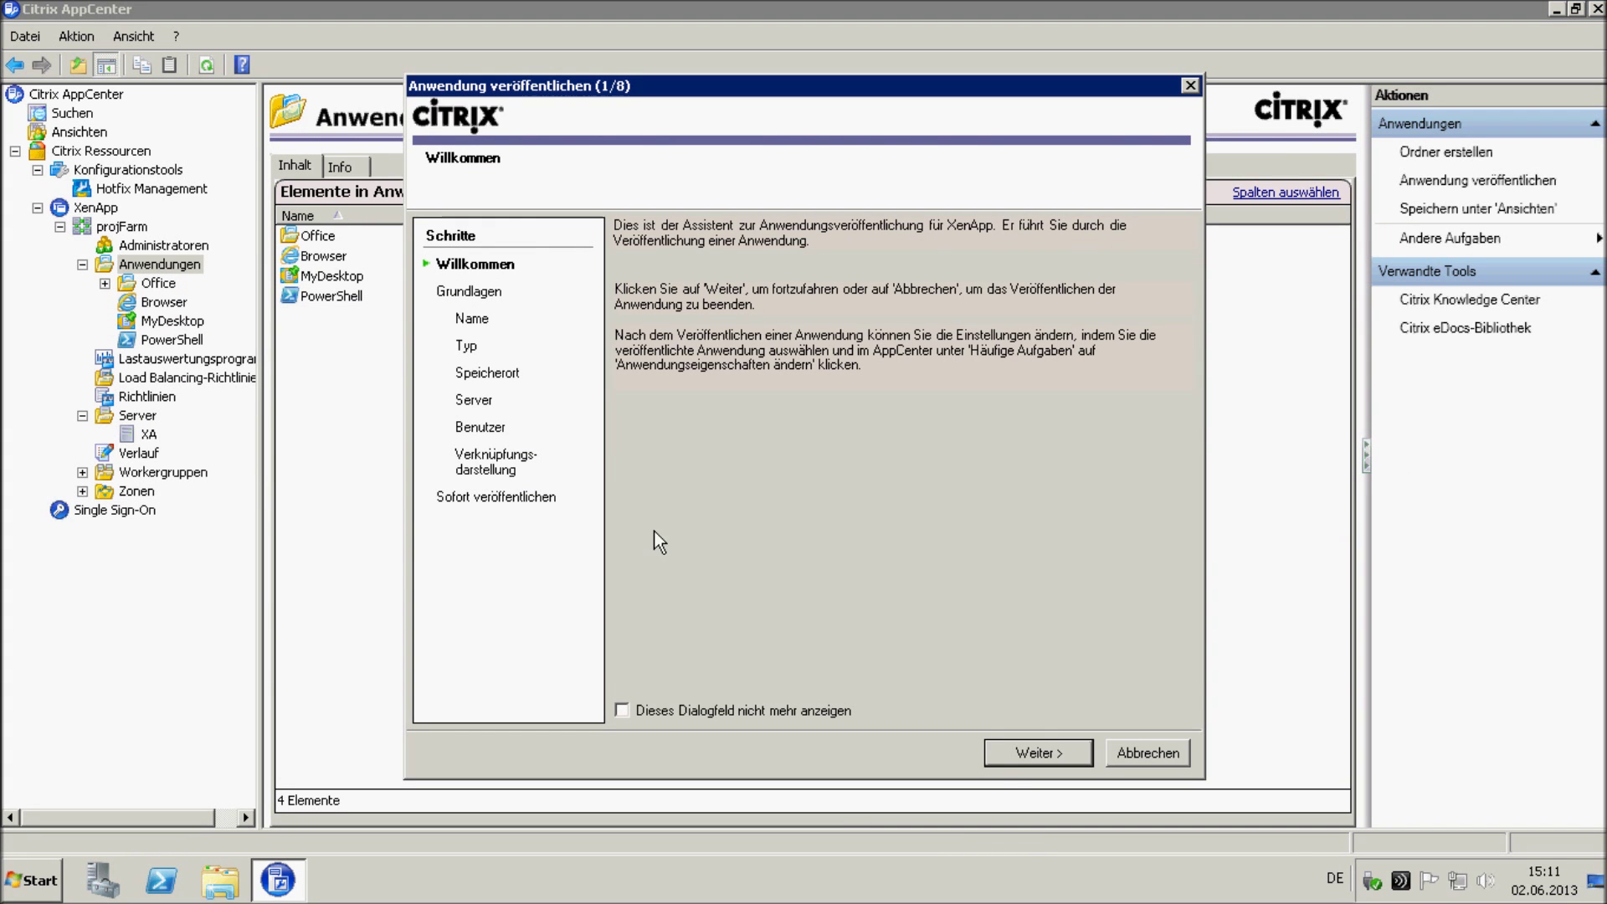
pyautogui.click(1007, 762)
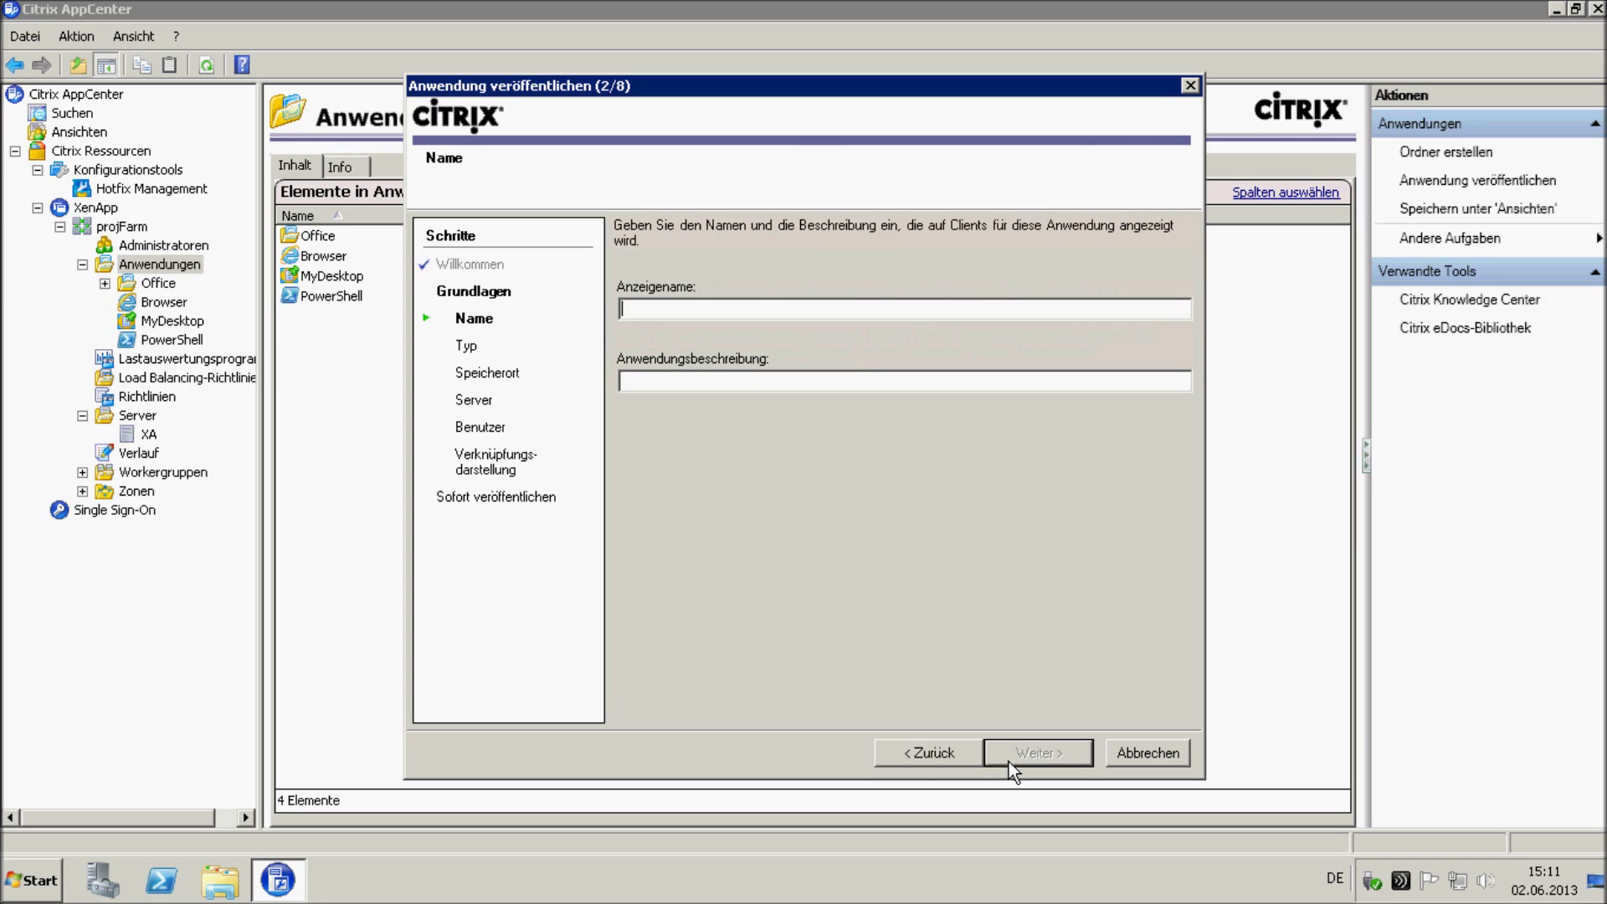
pyautogui.write('VLC')
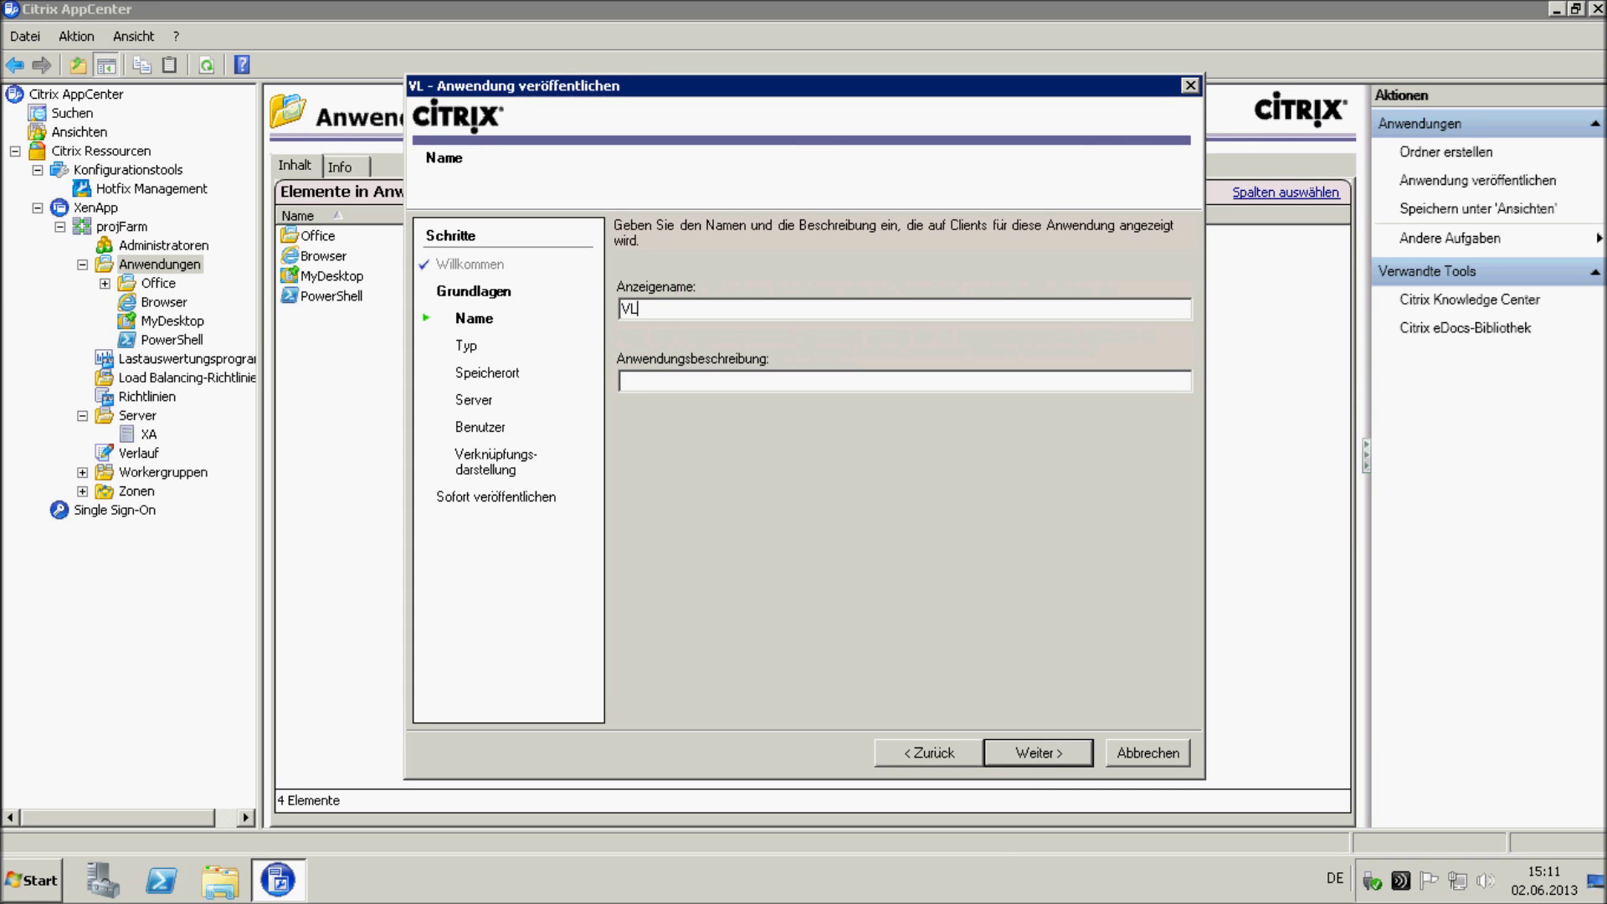
pyautogui.click(1017, 760)
pyautogui.click(1016, 761)
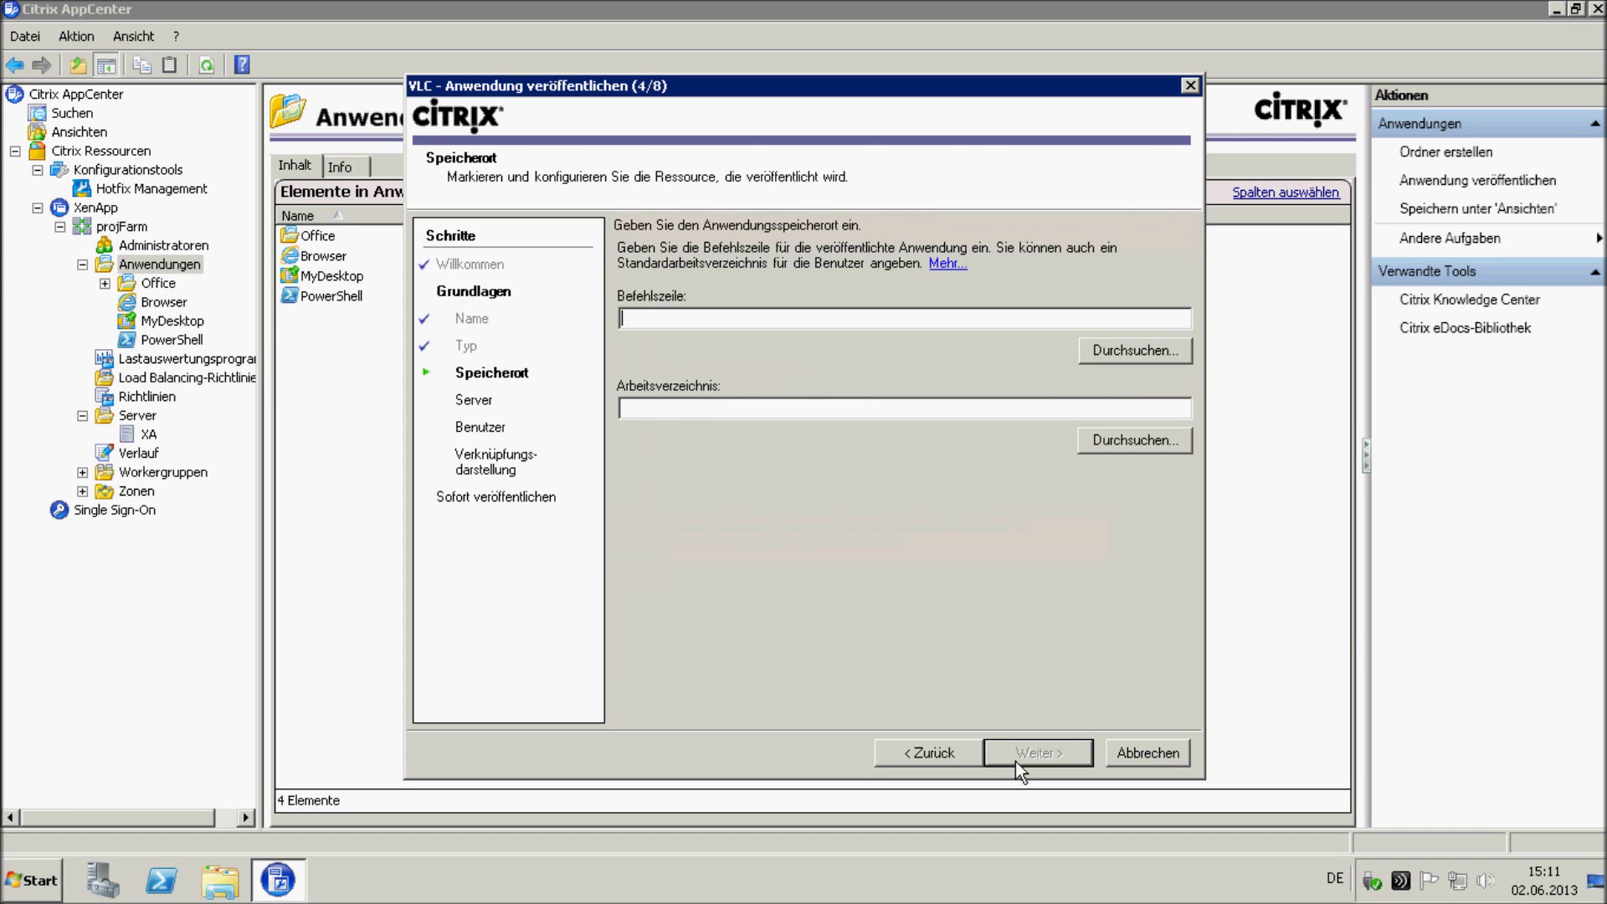
# Step: Set the command line to C:\Program Files\VideoLAN\VLC\vlc.exe by browsing for the executable, and accept the location
pyautogui.click(1136, 351)
pyautogui.doubleClick(695, 383)
pyautogui.doubleClick(671, 537)
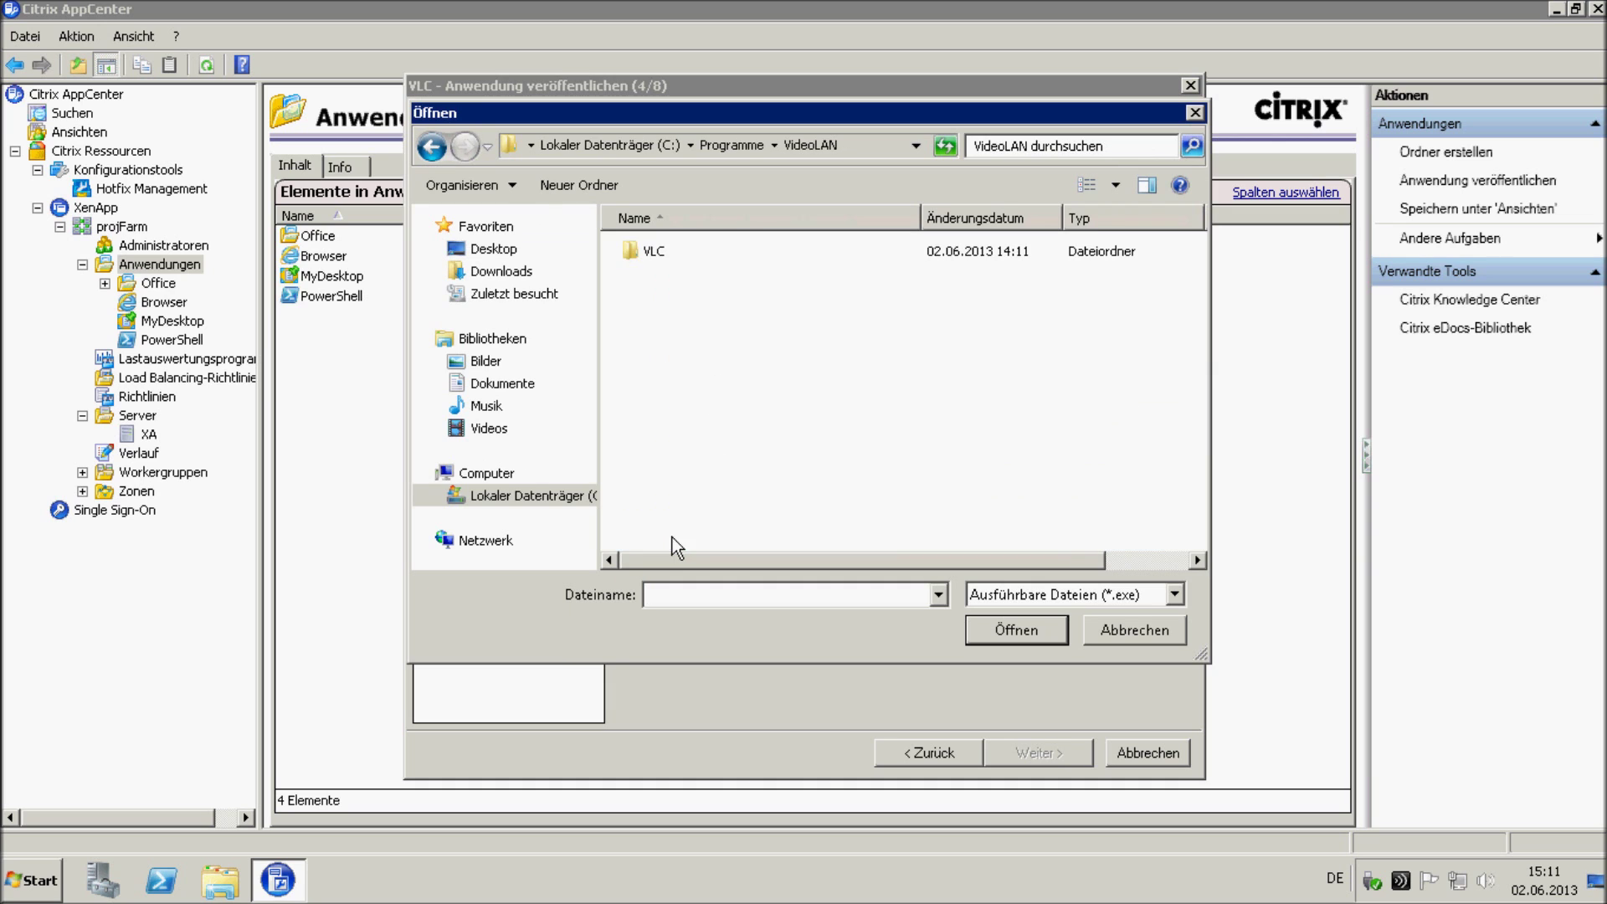
pyautogui.doubleClick(653, 251)
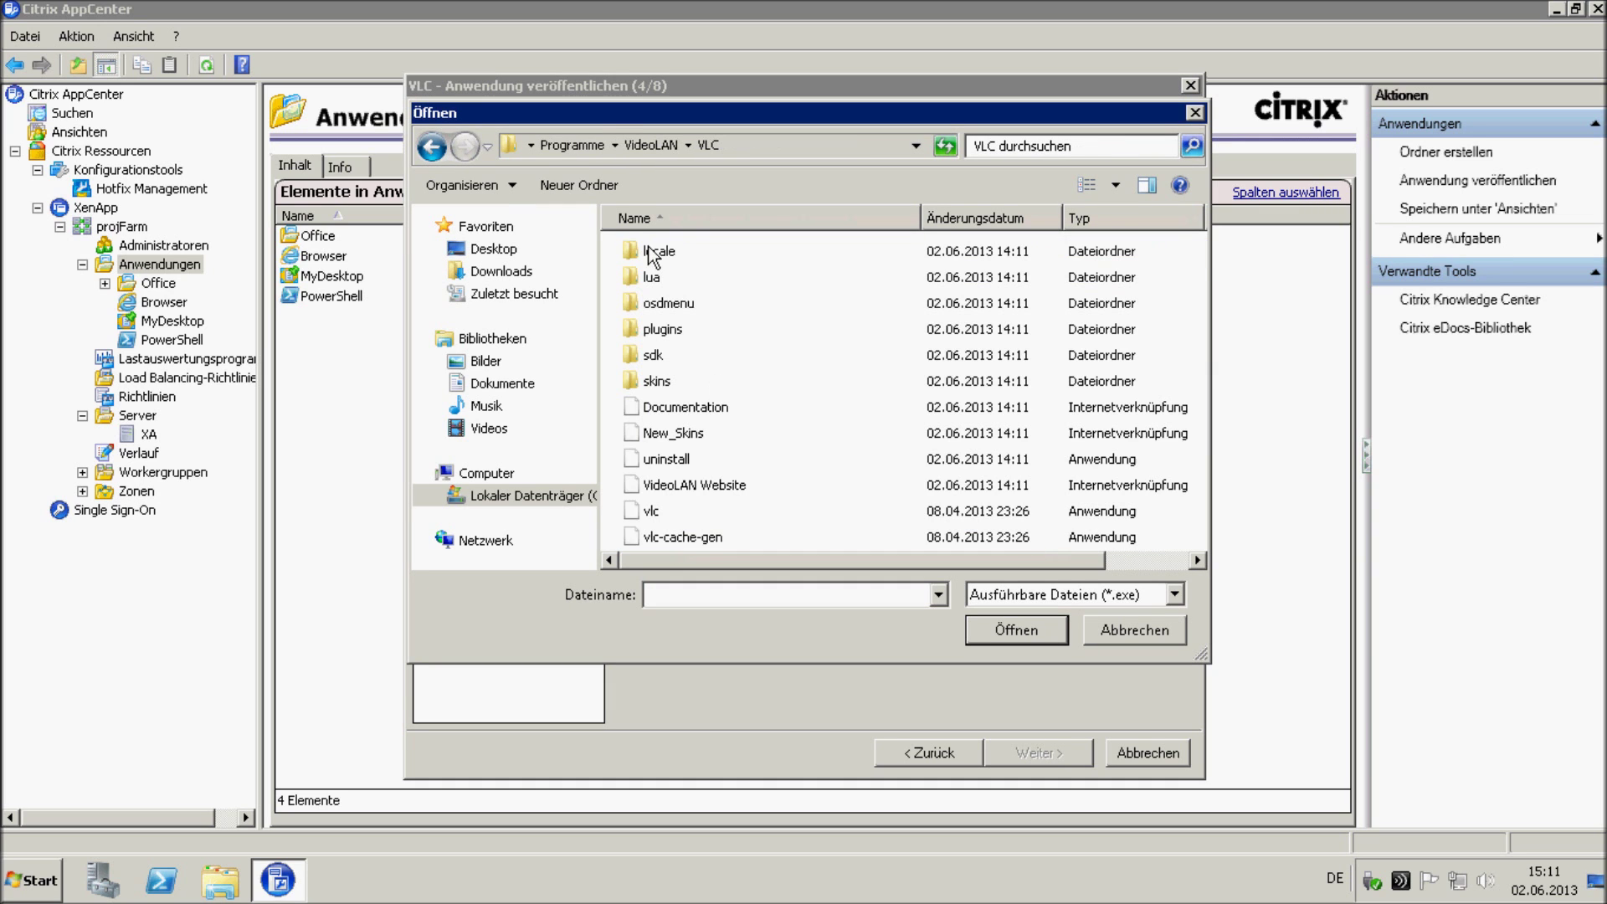
pyautogui.doubleClick(630, 516)
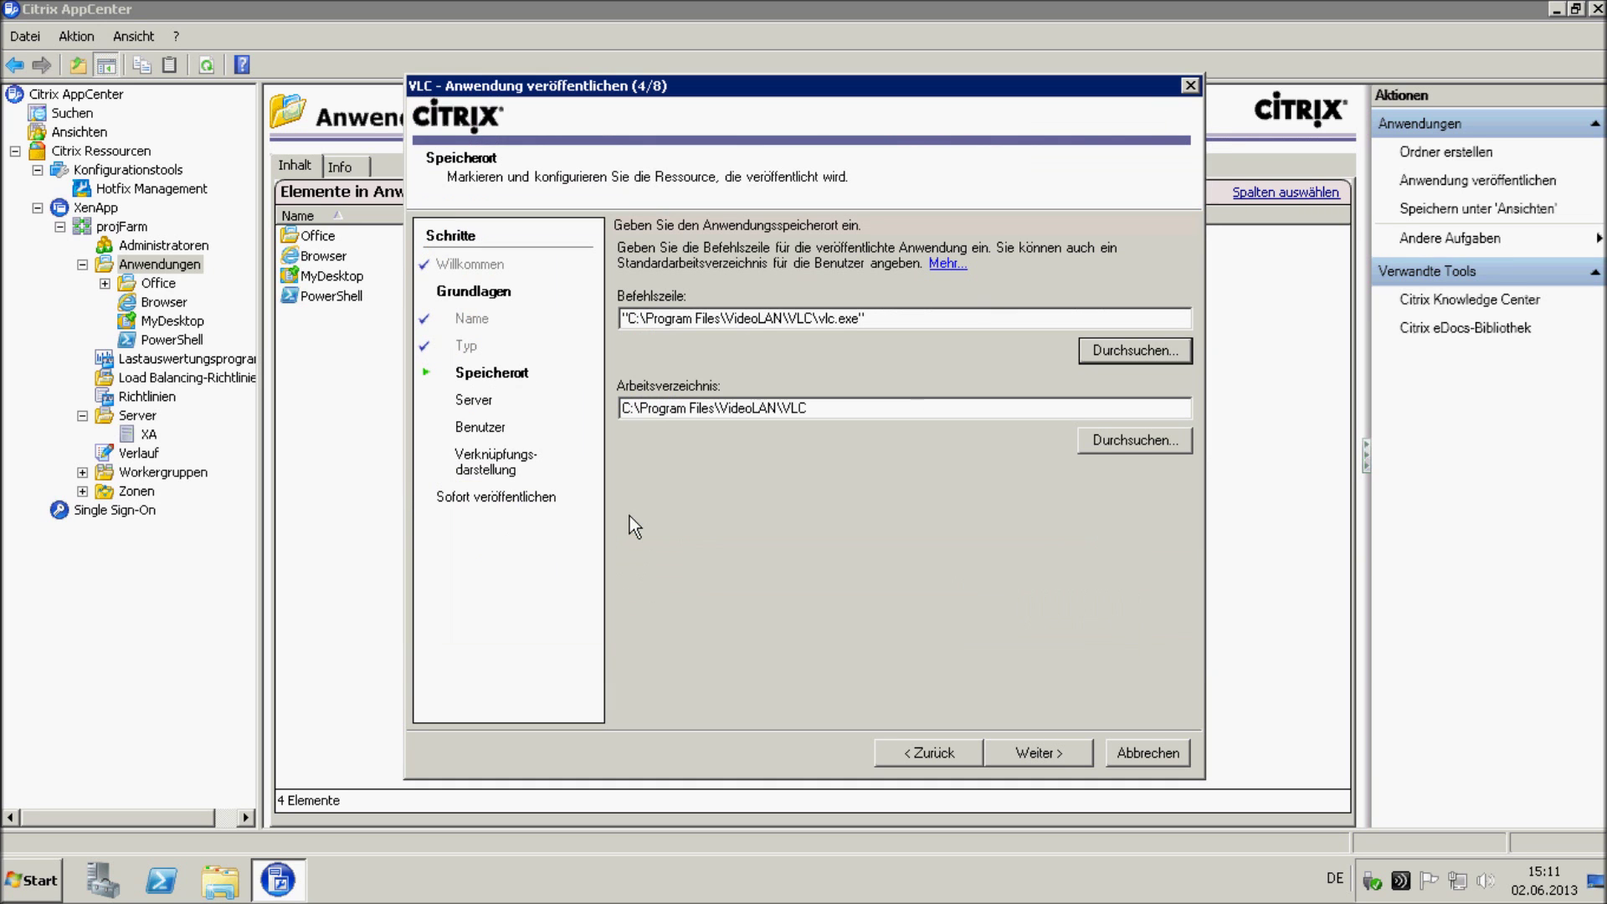
pyautogui.click(1012, 751)
# Step: Add the server XA from the Server folder as the application's host and accept the server list
pyautogui.click(698, 700)
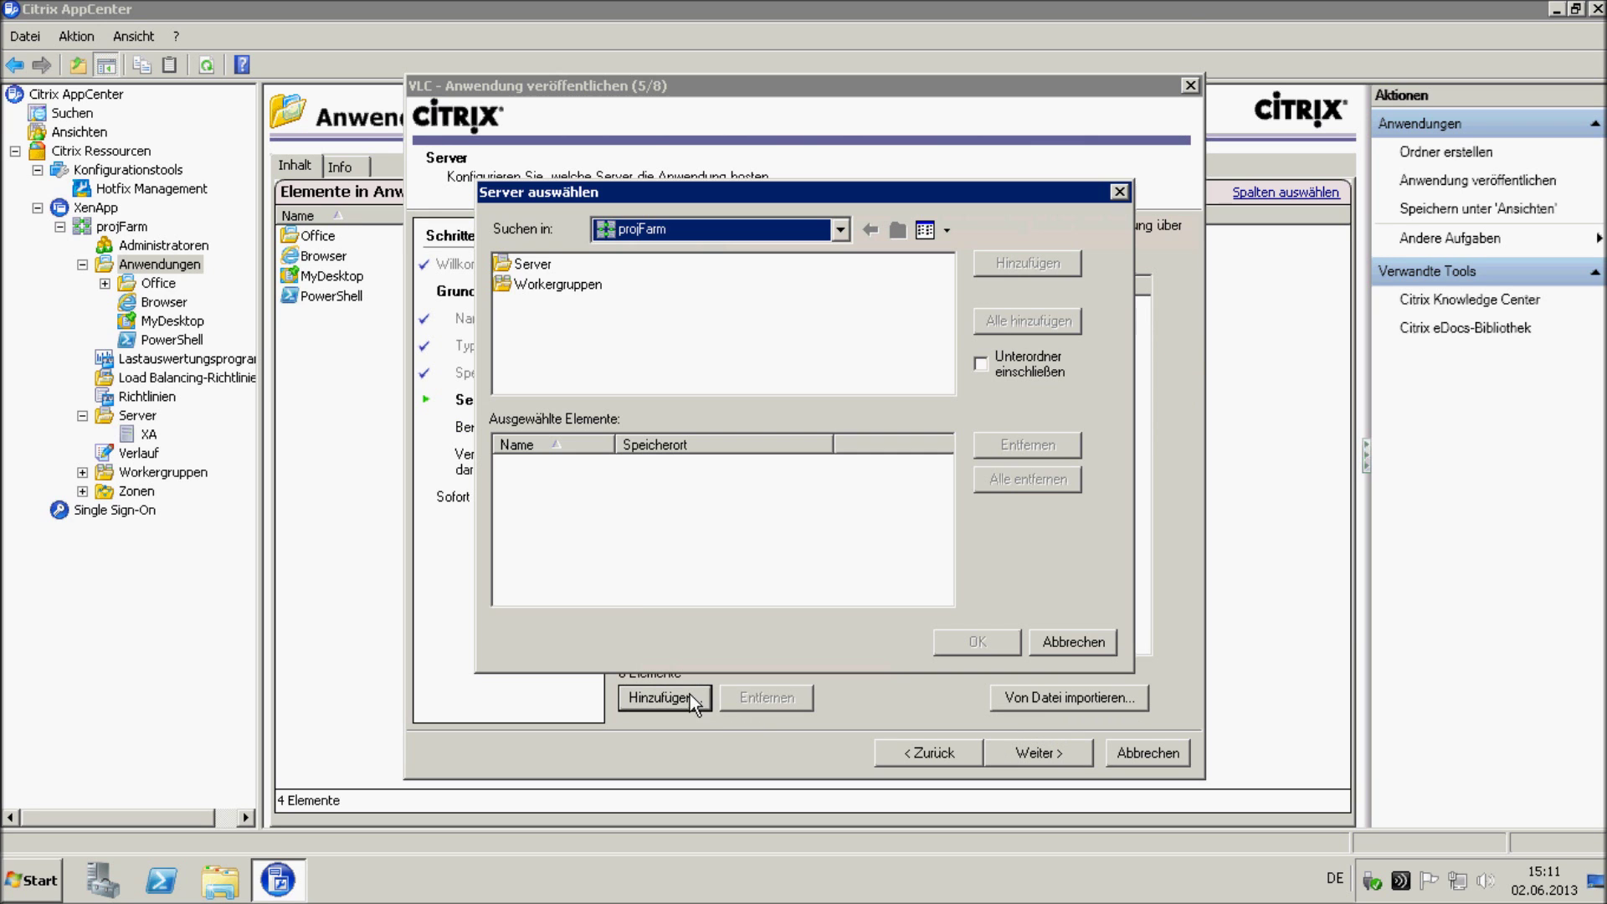
pyautogui.doubleClick(544, 261)
pyautogui.click(522, 263)
pyautogui.doubleClick(525, 262)
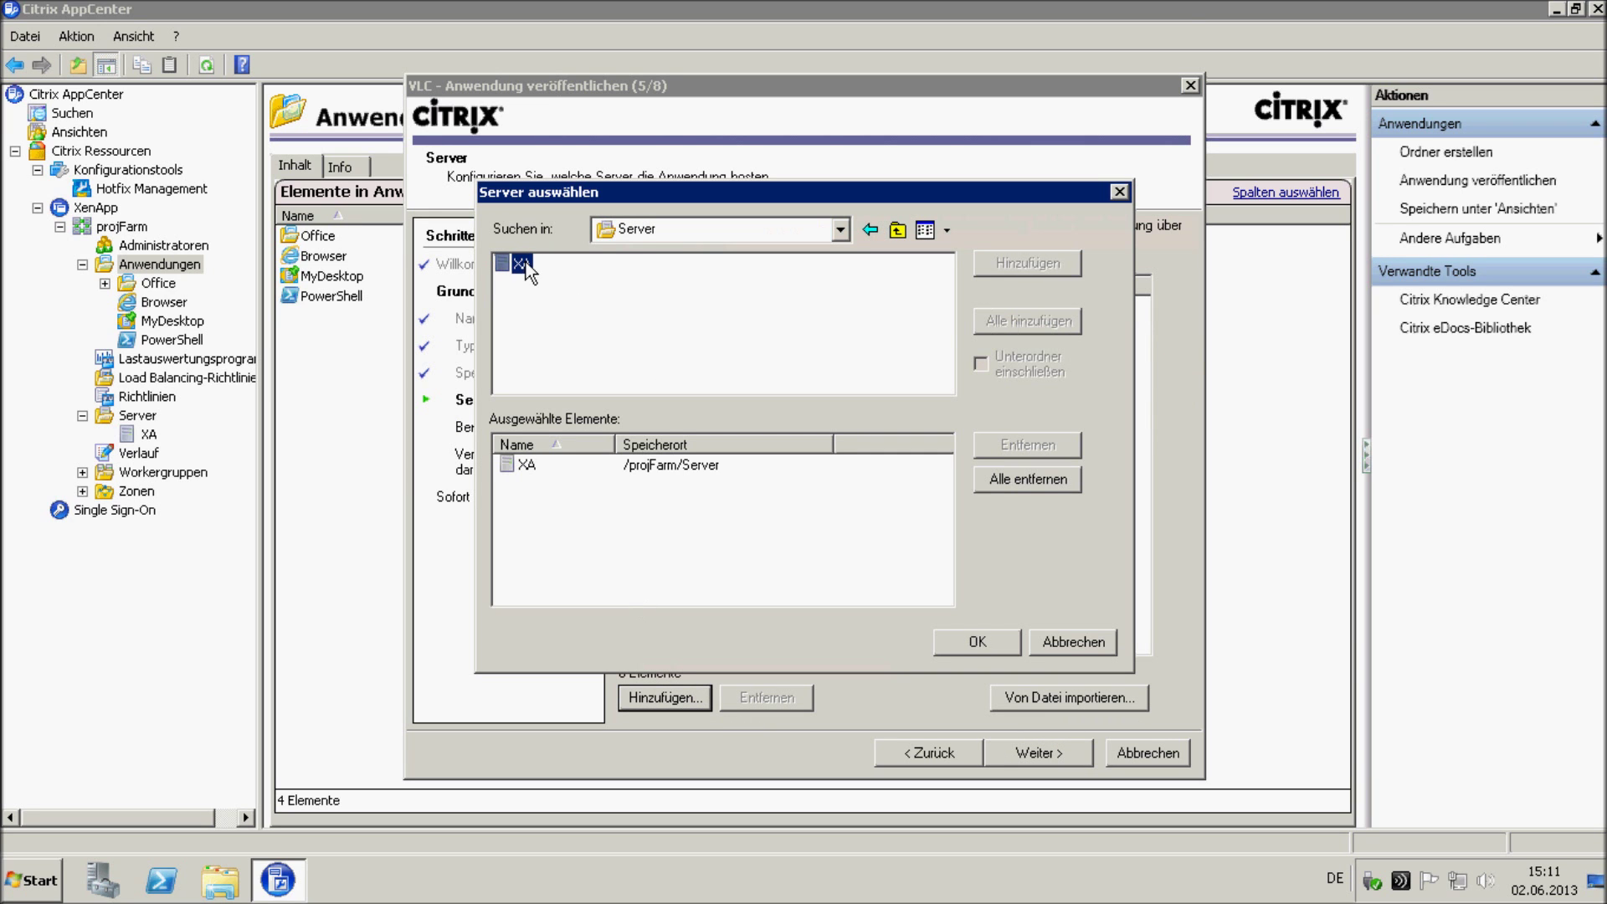
pyautogui.click(973, 642)
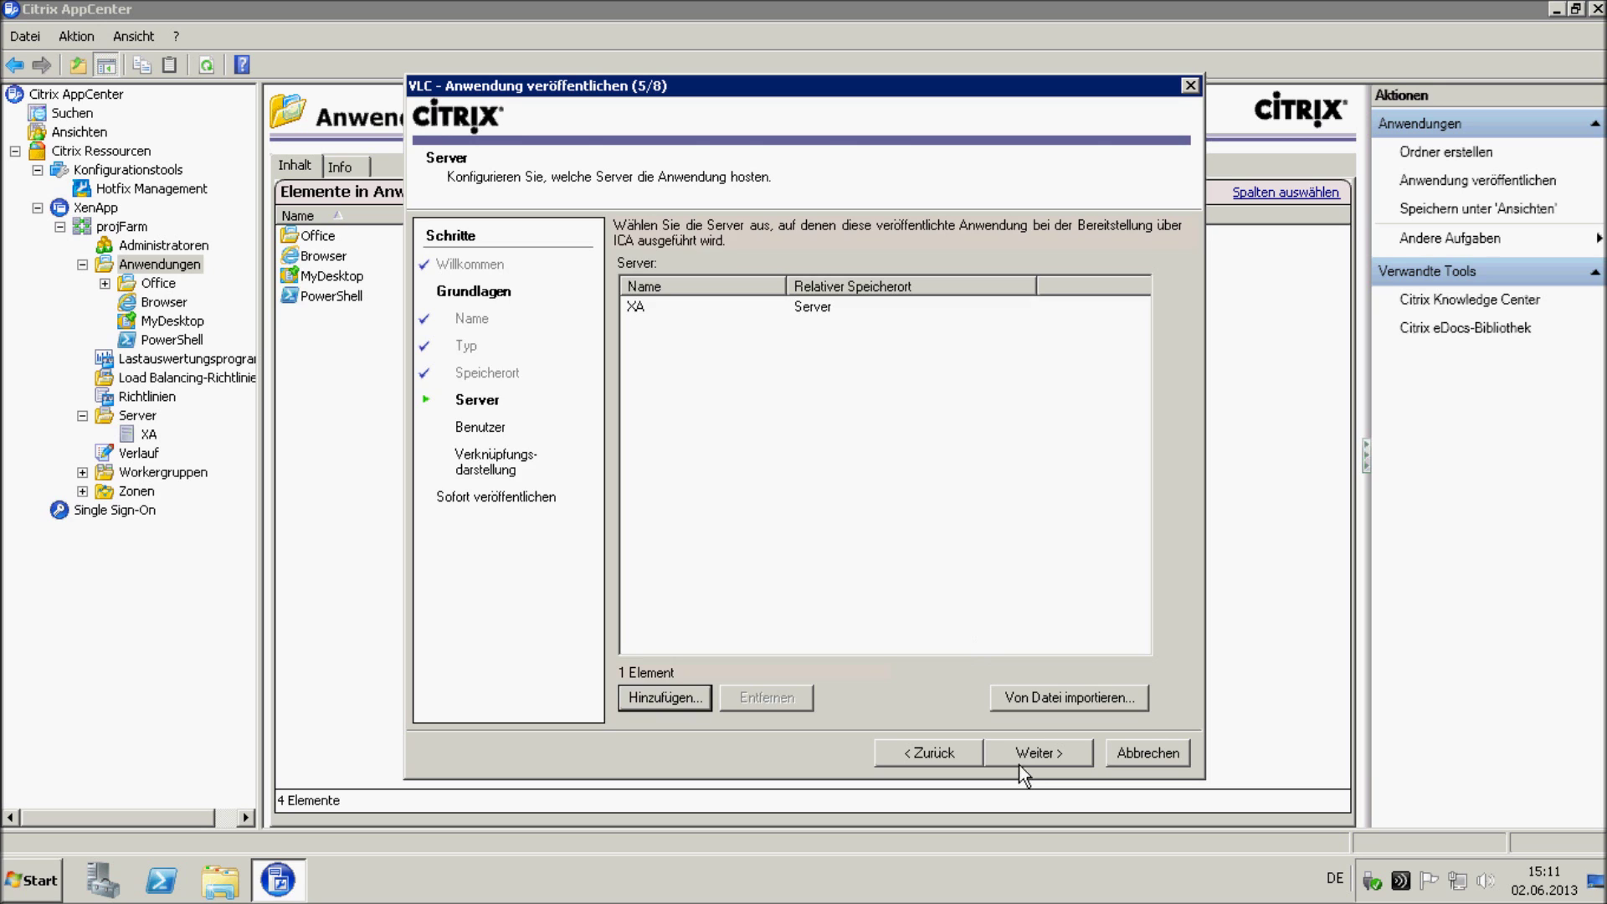
pyautogui.click(1023, 756)
# Step: Show users in the account picker, grant access to the Administrator account from PROJ.LOCAL's Users folder, and accept the user list
pyautogui.click(710, 659)
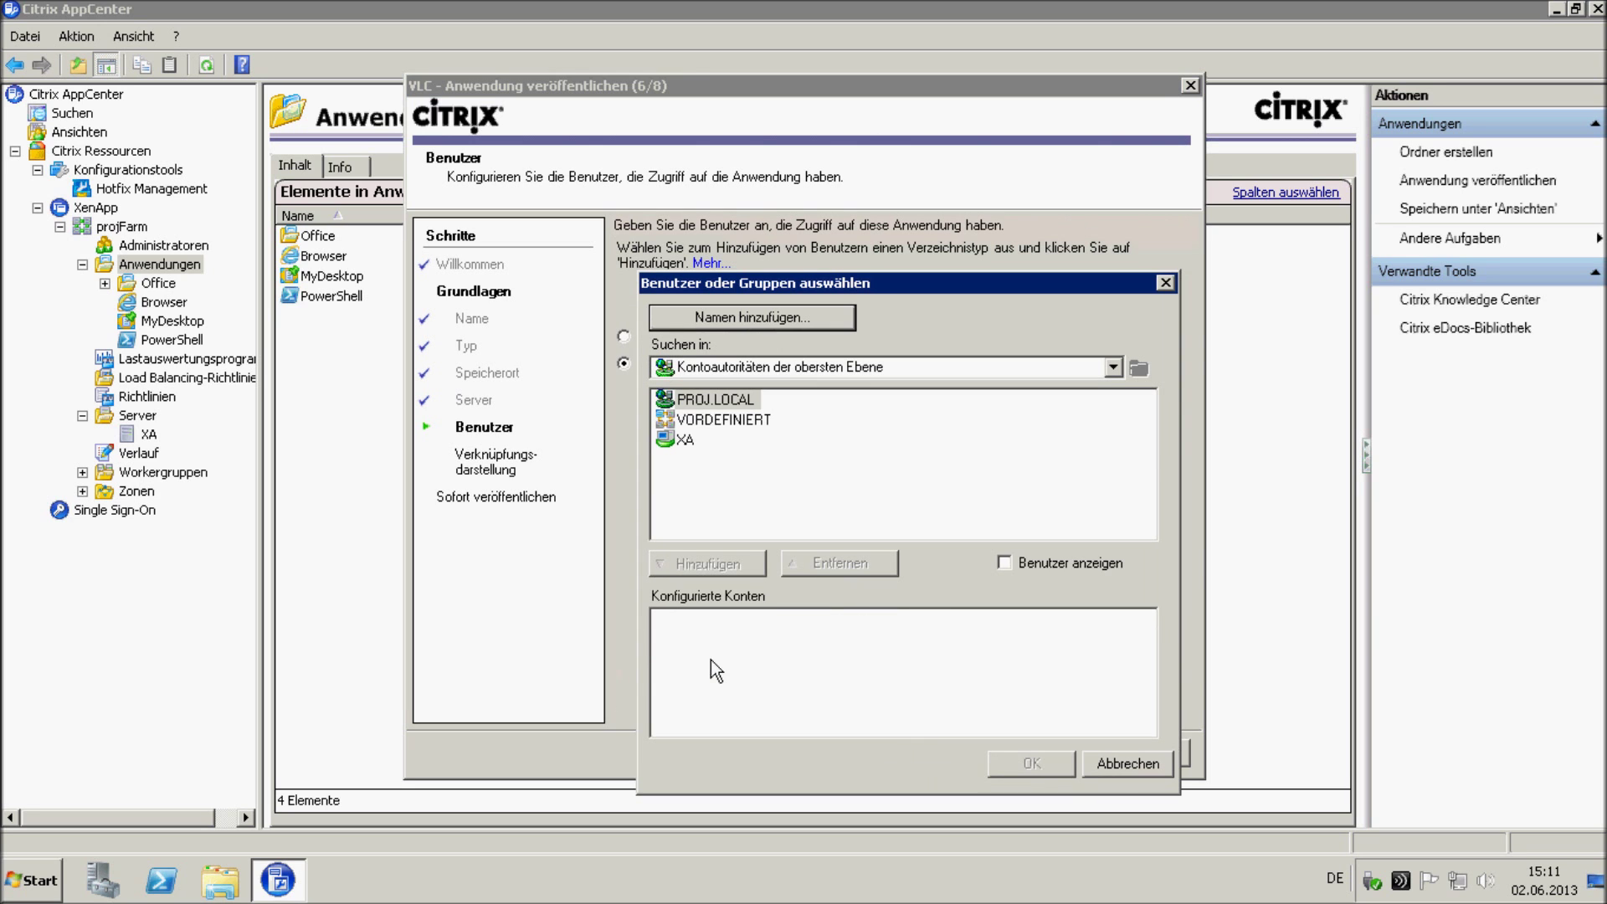
pyautogui.click(1003, 563)
pyautogui.doubleClick(733, 402)
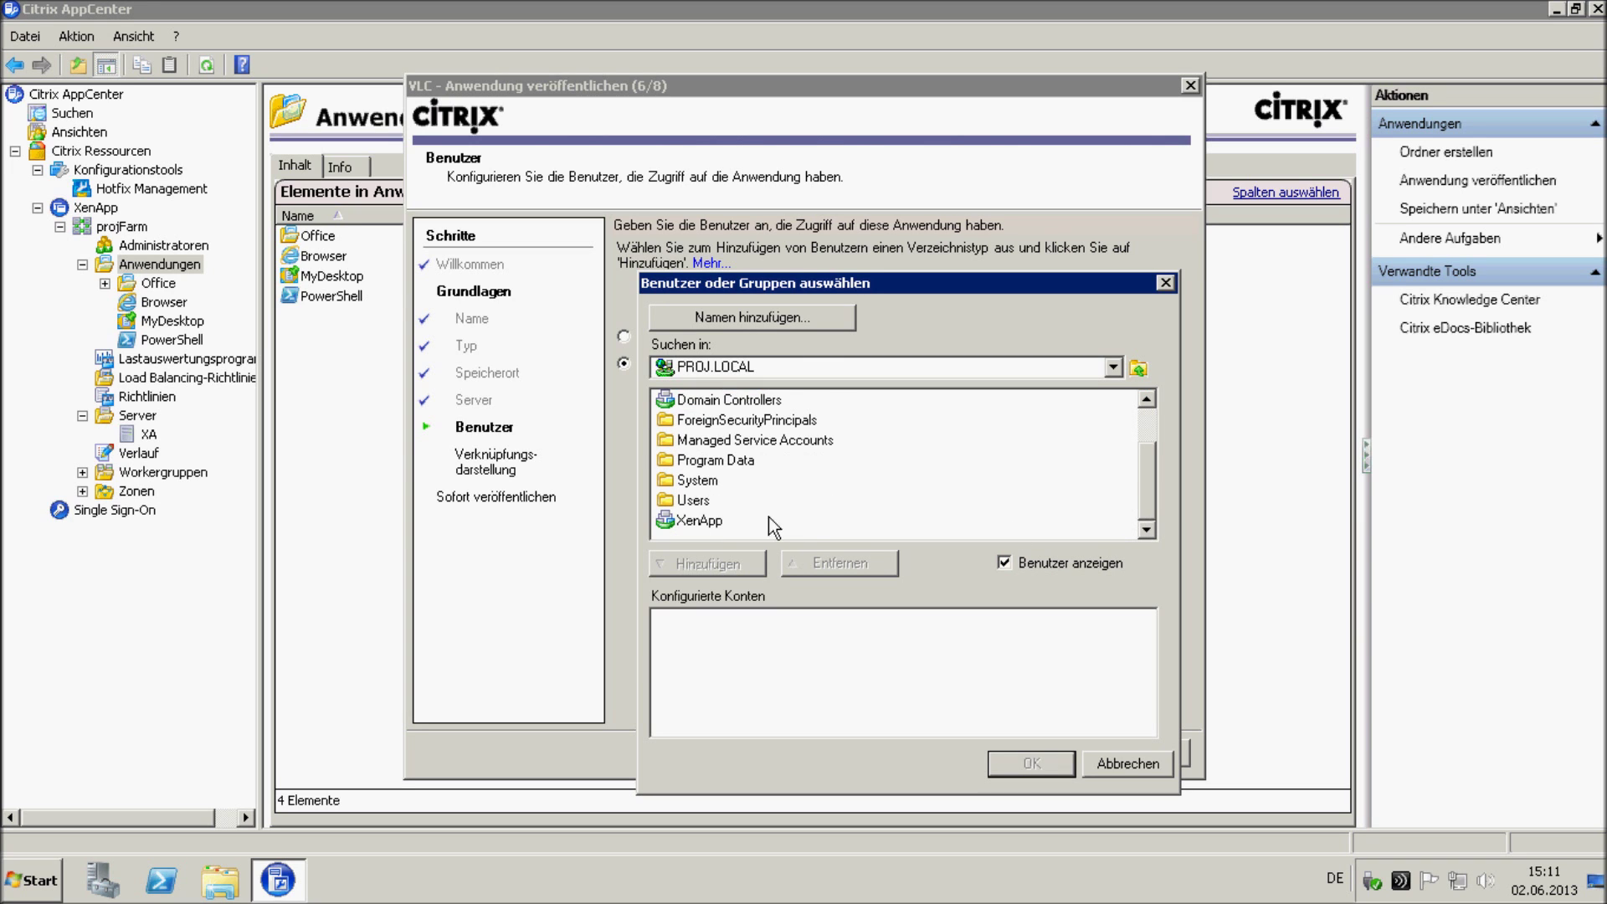
pyautogui.click(691, 504)
pyautogui.doubleClick(690, 502)
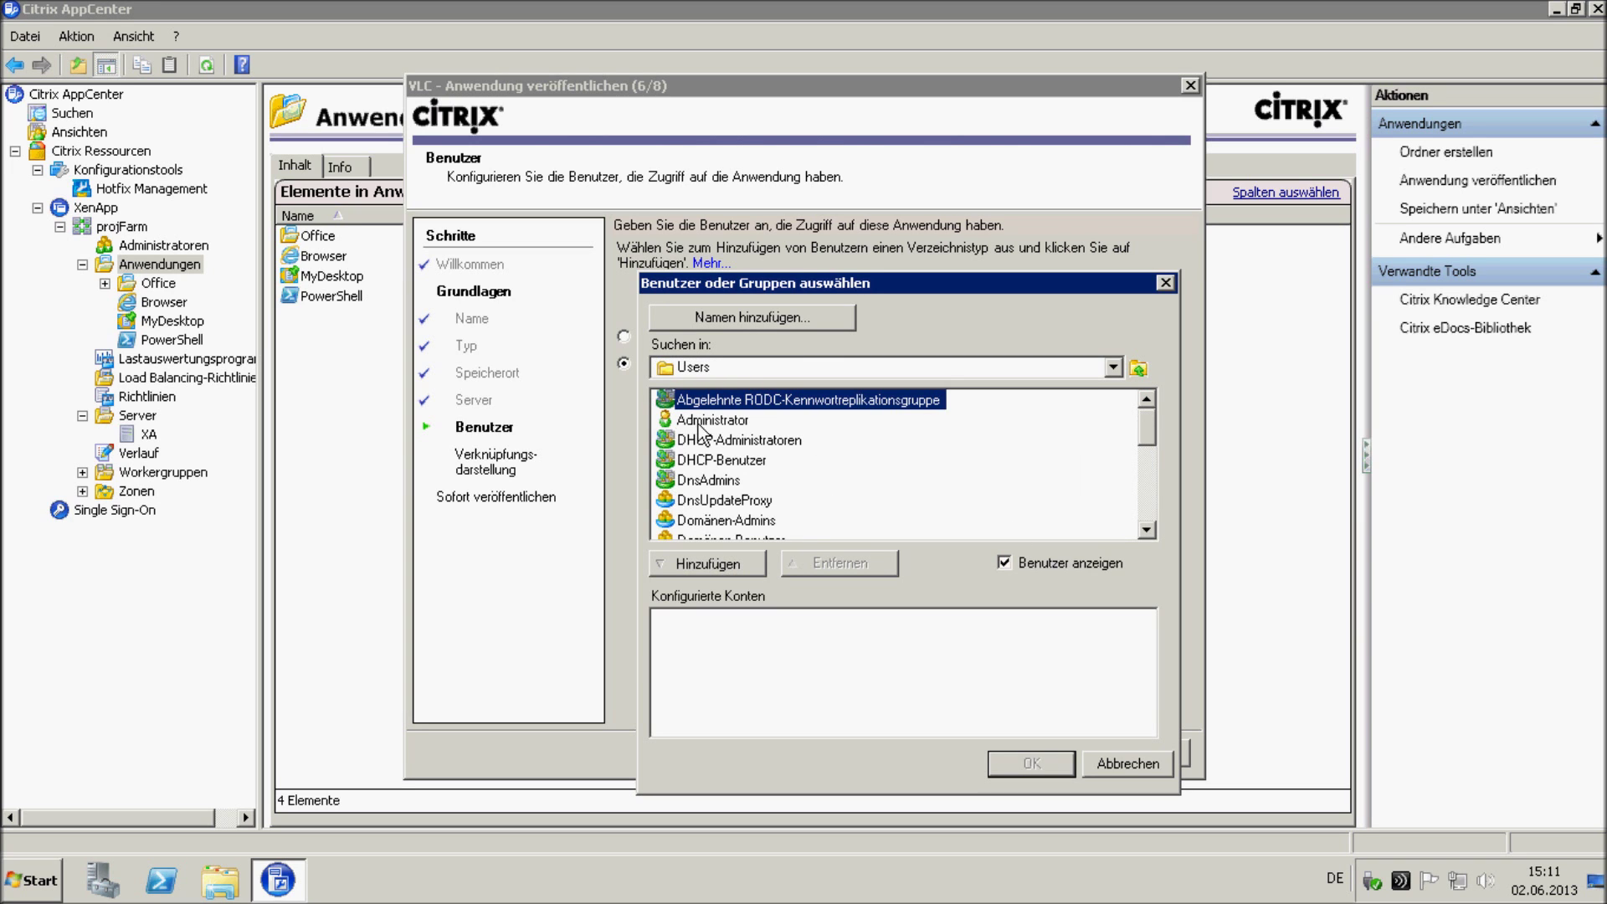
pyautogui.doubleClick(708, 420)
pyautogui.click(1019, 764)
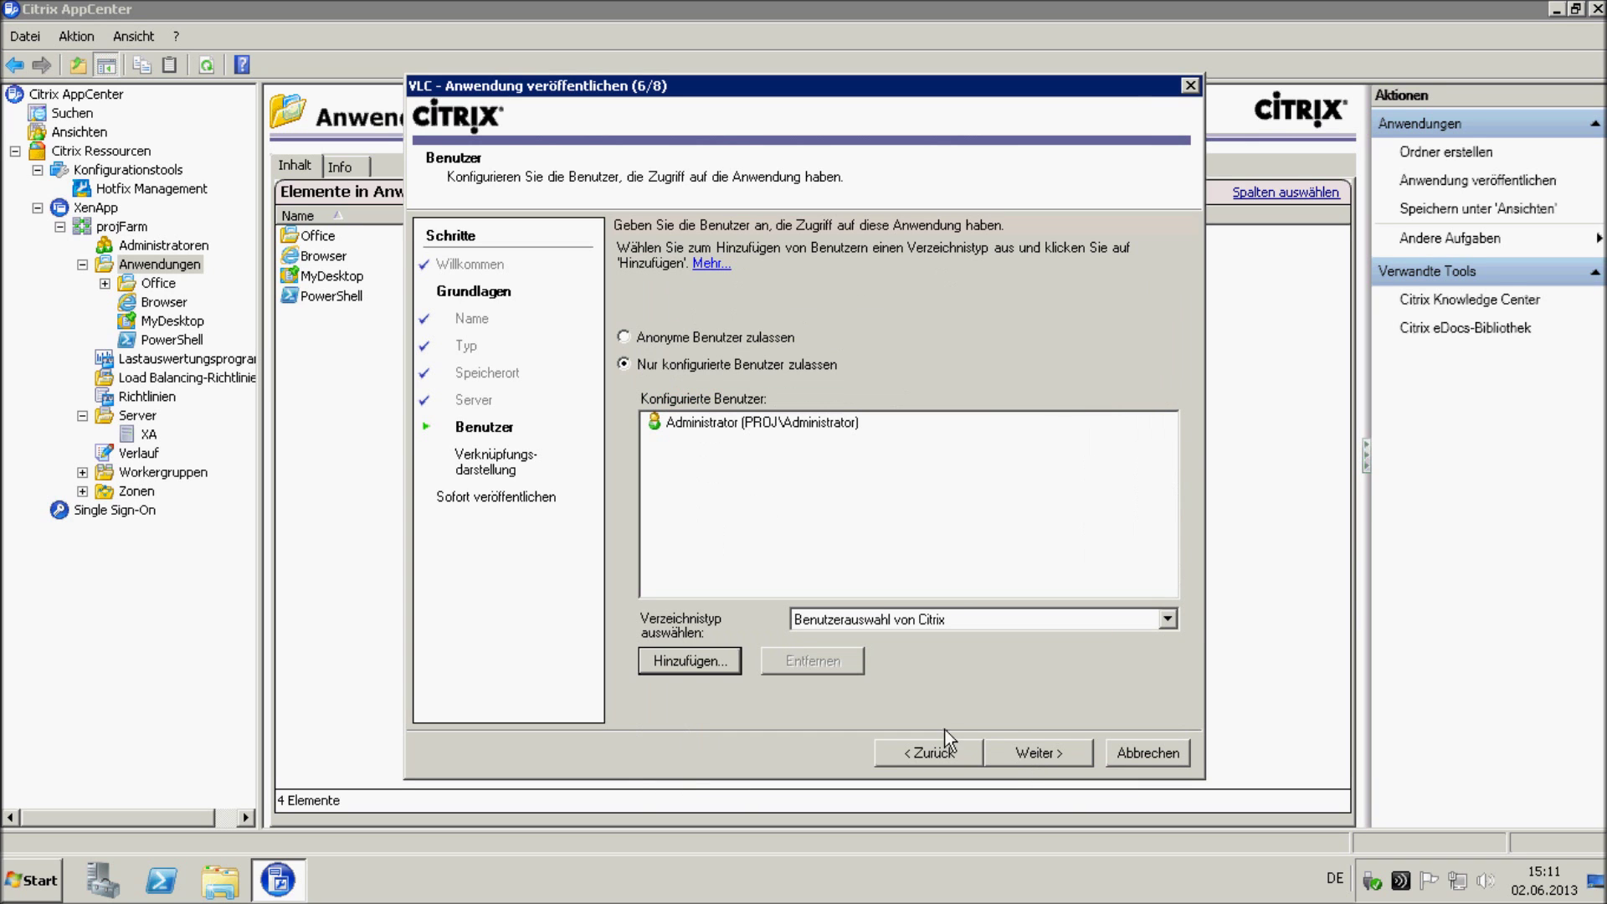
pyautogui.click(1022, 751)
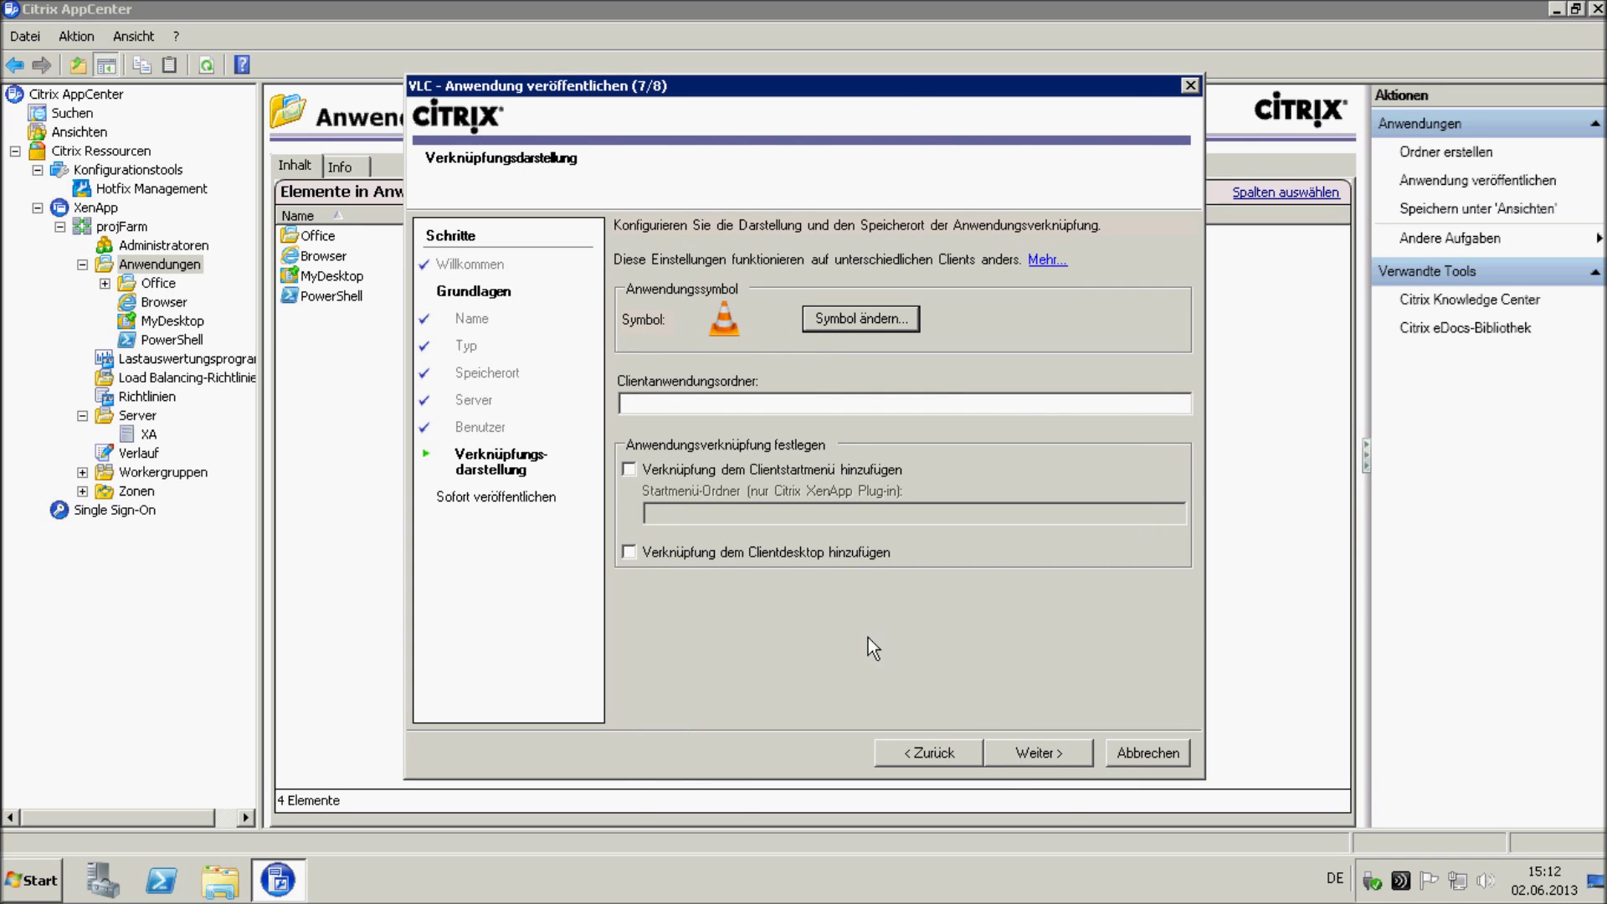
# Step: Keep the default shortcut presentation, enable configuring the advanced application settings now, and accept the default access control
pyautogui.click(1021, 755)
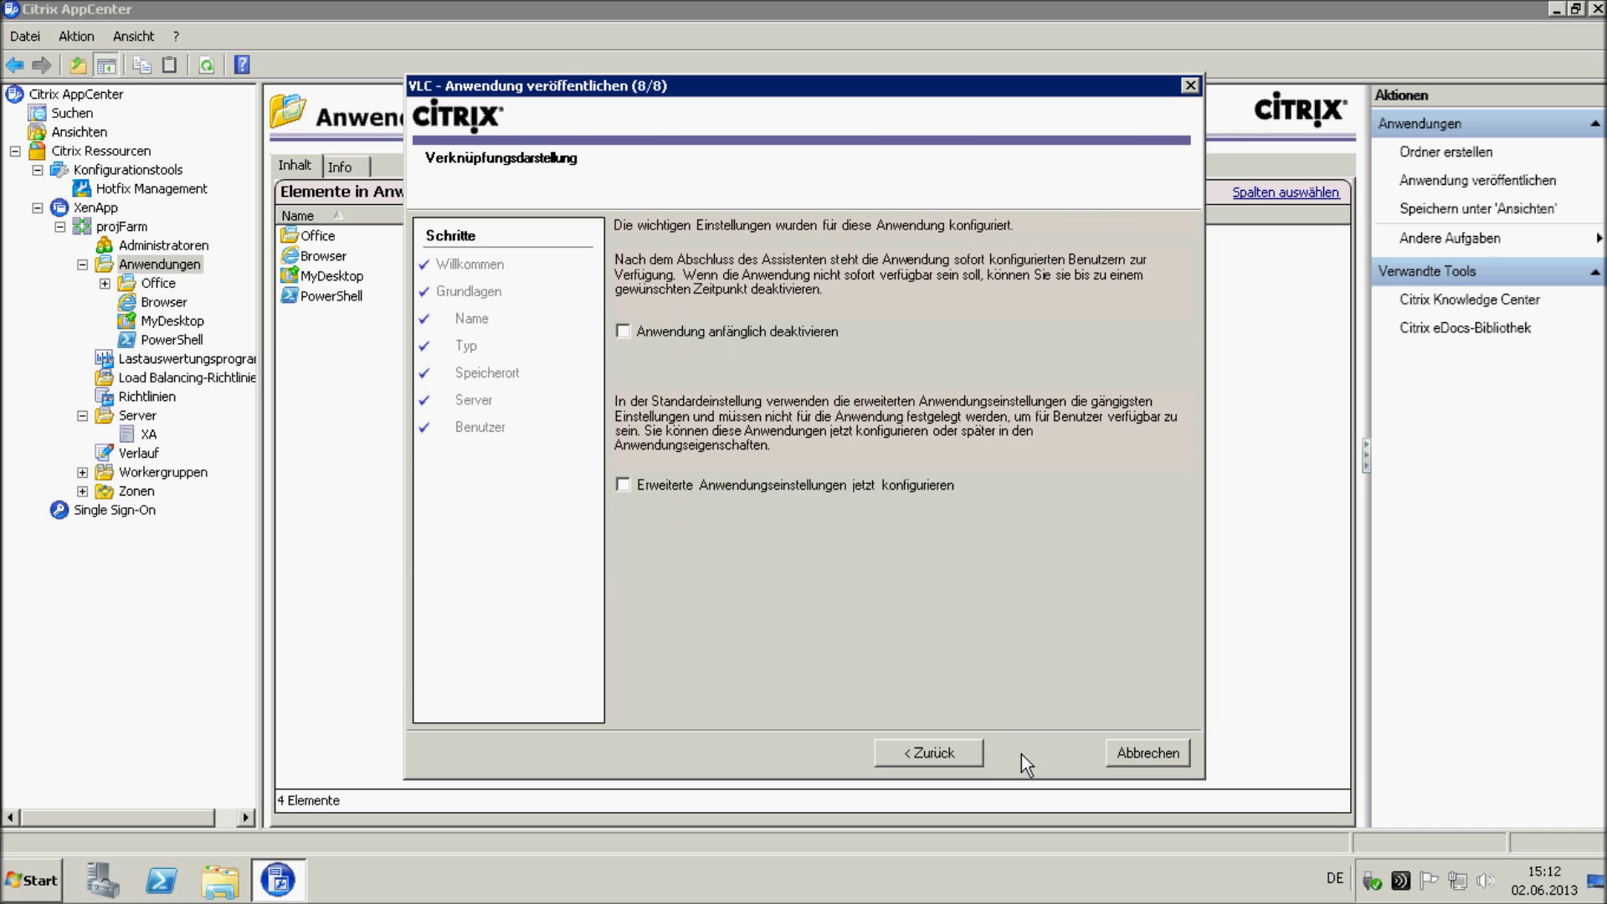
pyautogui.click(807, 489)
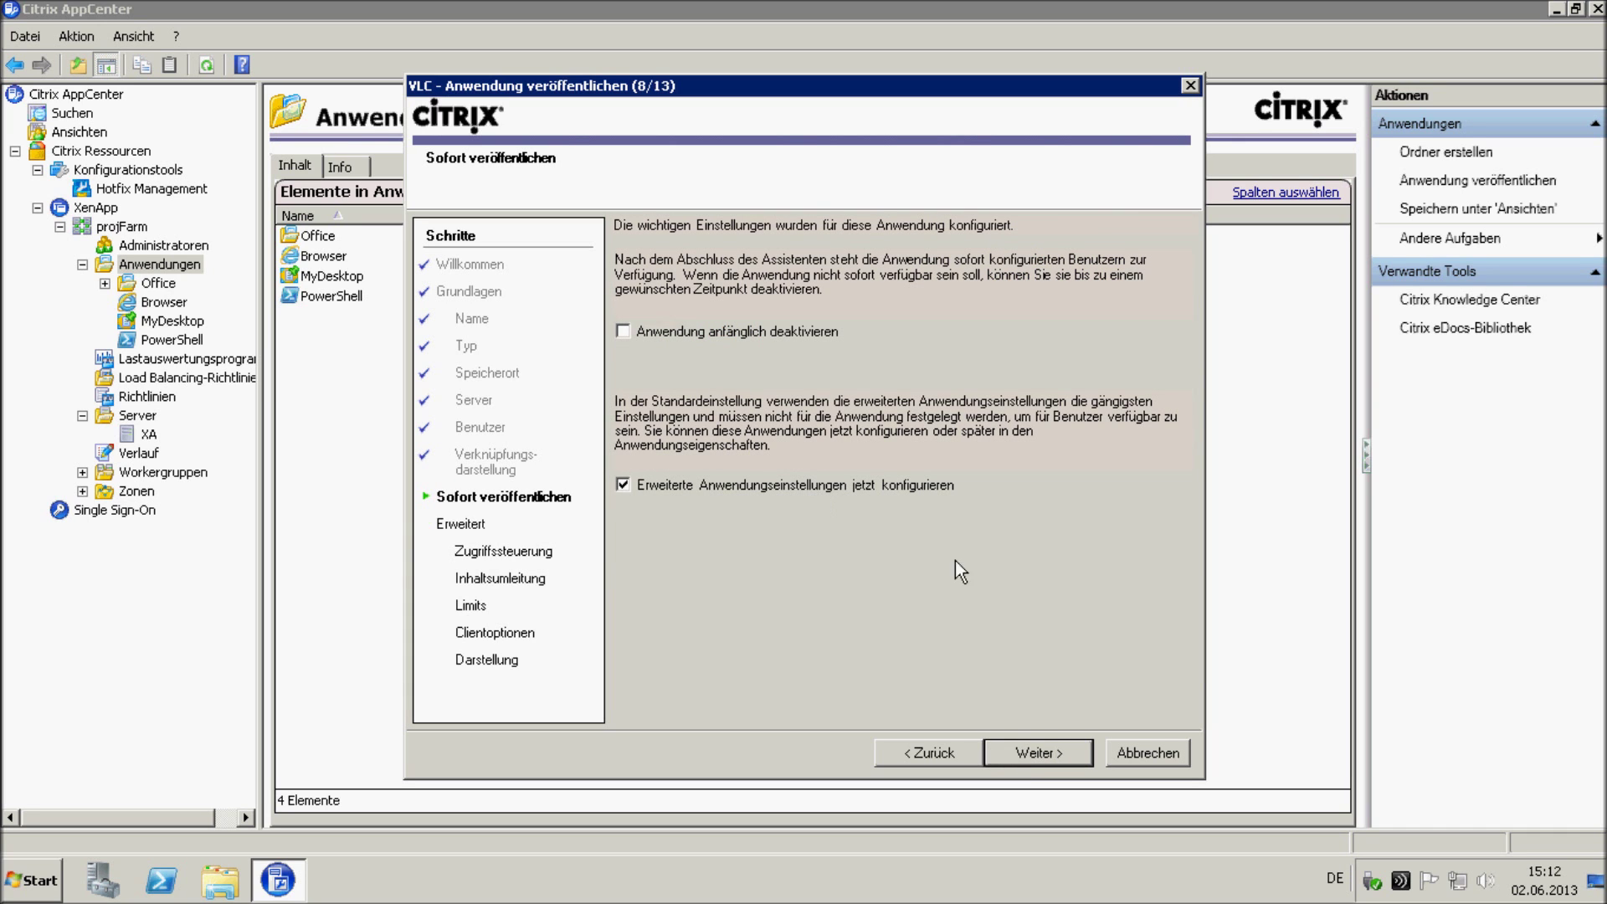
pyautogui.click(1027, 755)
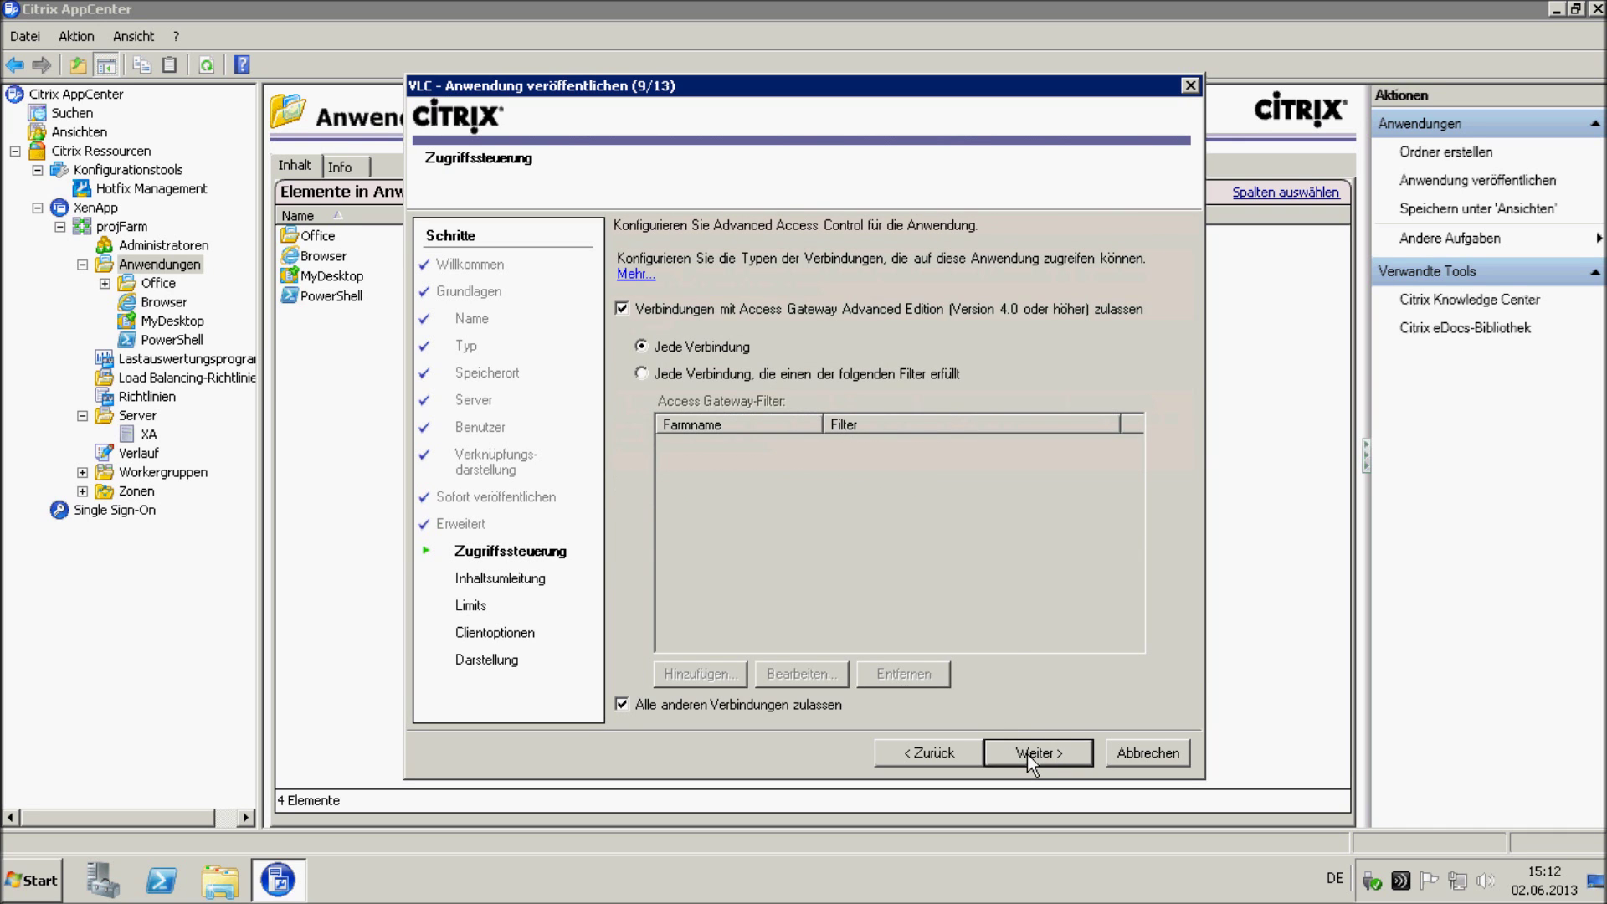
pyautogui.click(1027, 755)
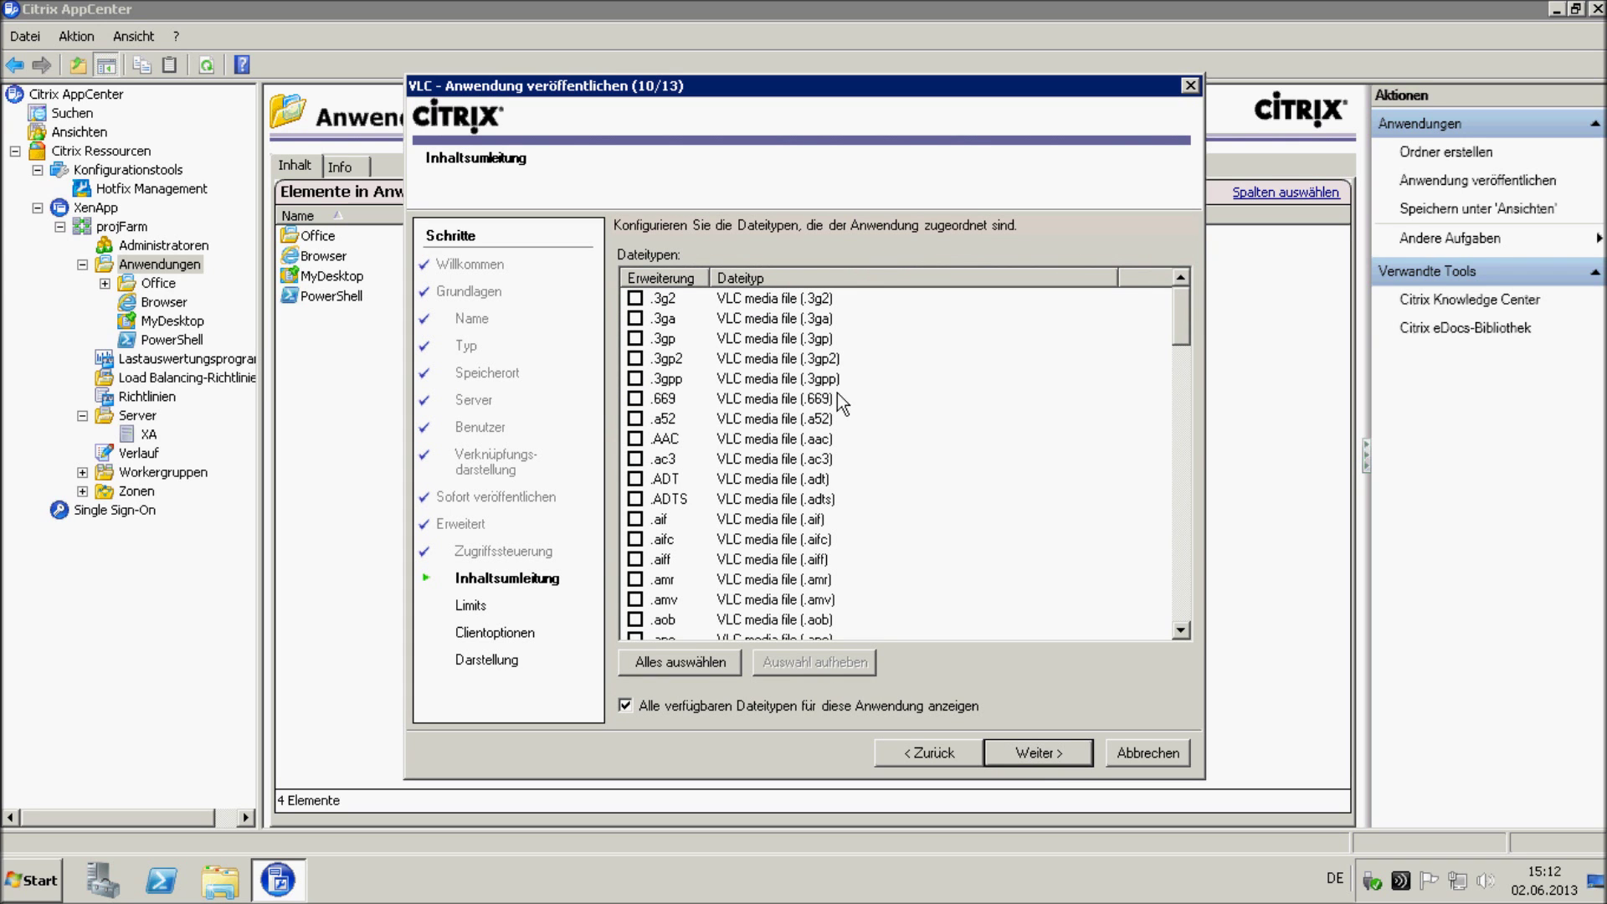
# Step: Associate the file types .flv, .mp3, .mp4 and .mpg with VLC for content redirection and accept the selection
pyautogui.click(887, 705)
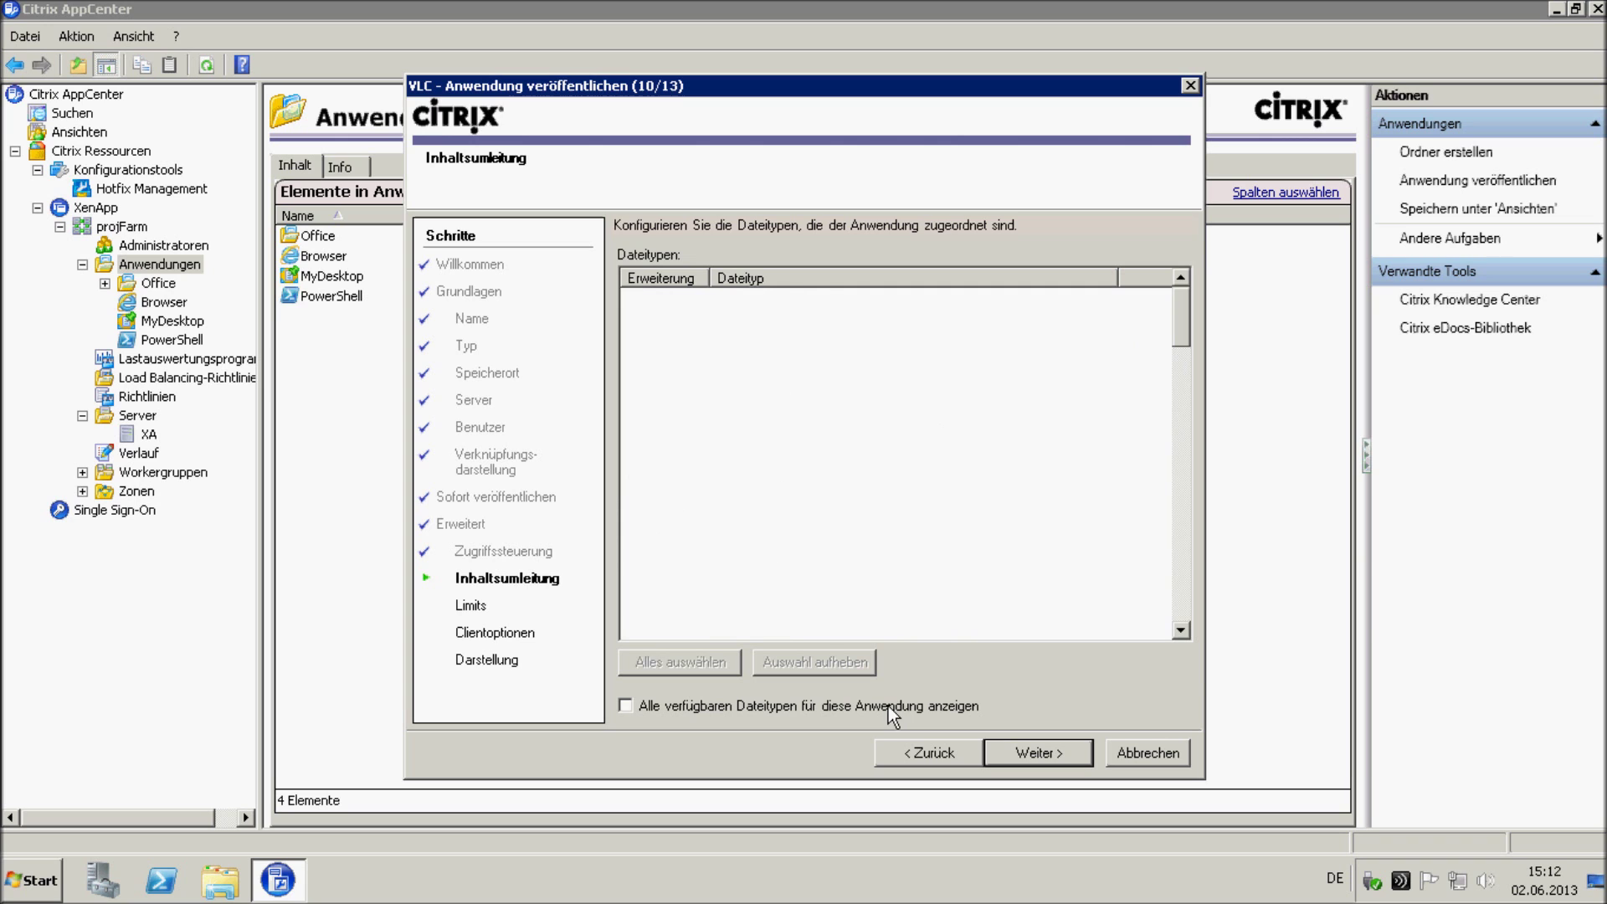
pyautogui.click(887, 706)
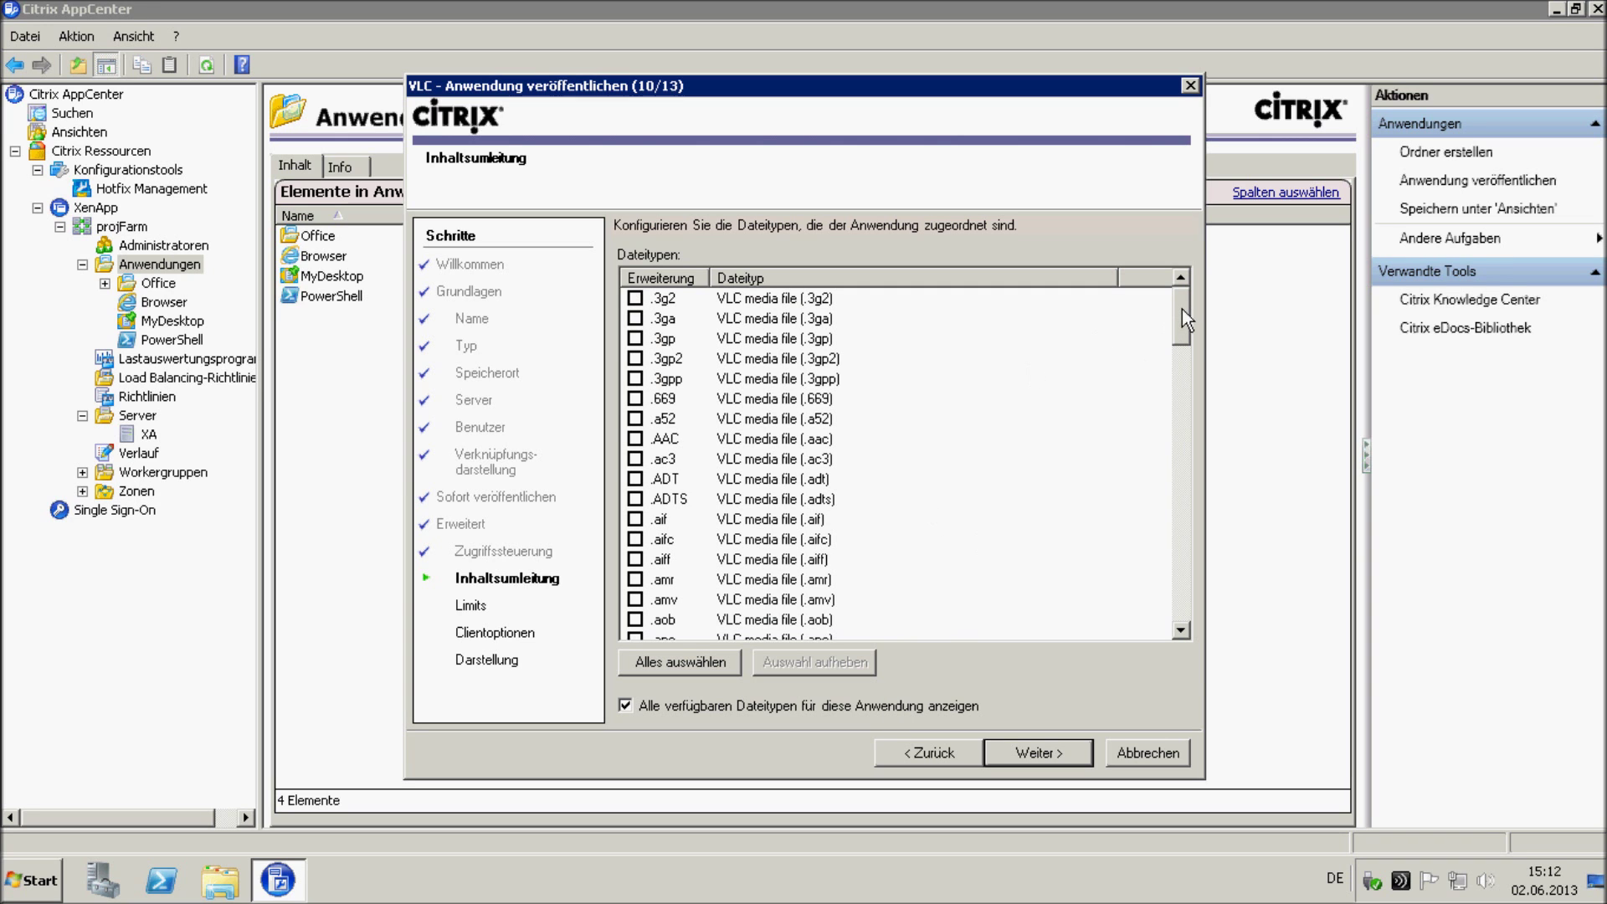
pyautogui.moveTo(1181, 315); pyautogui.dragTo(1175, 369)
pyautogui.click(635, 539)
pyautogui.moveTo(1185, 385); pyautogui.dragTo(1175, 420)
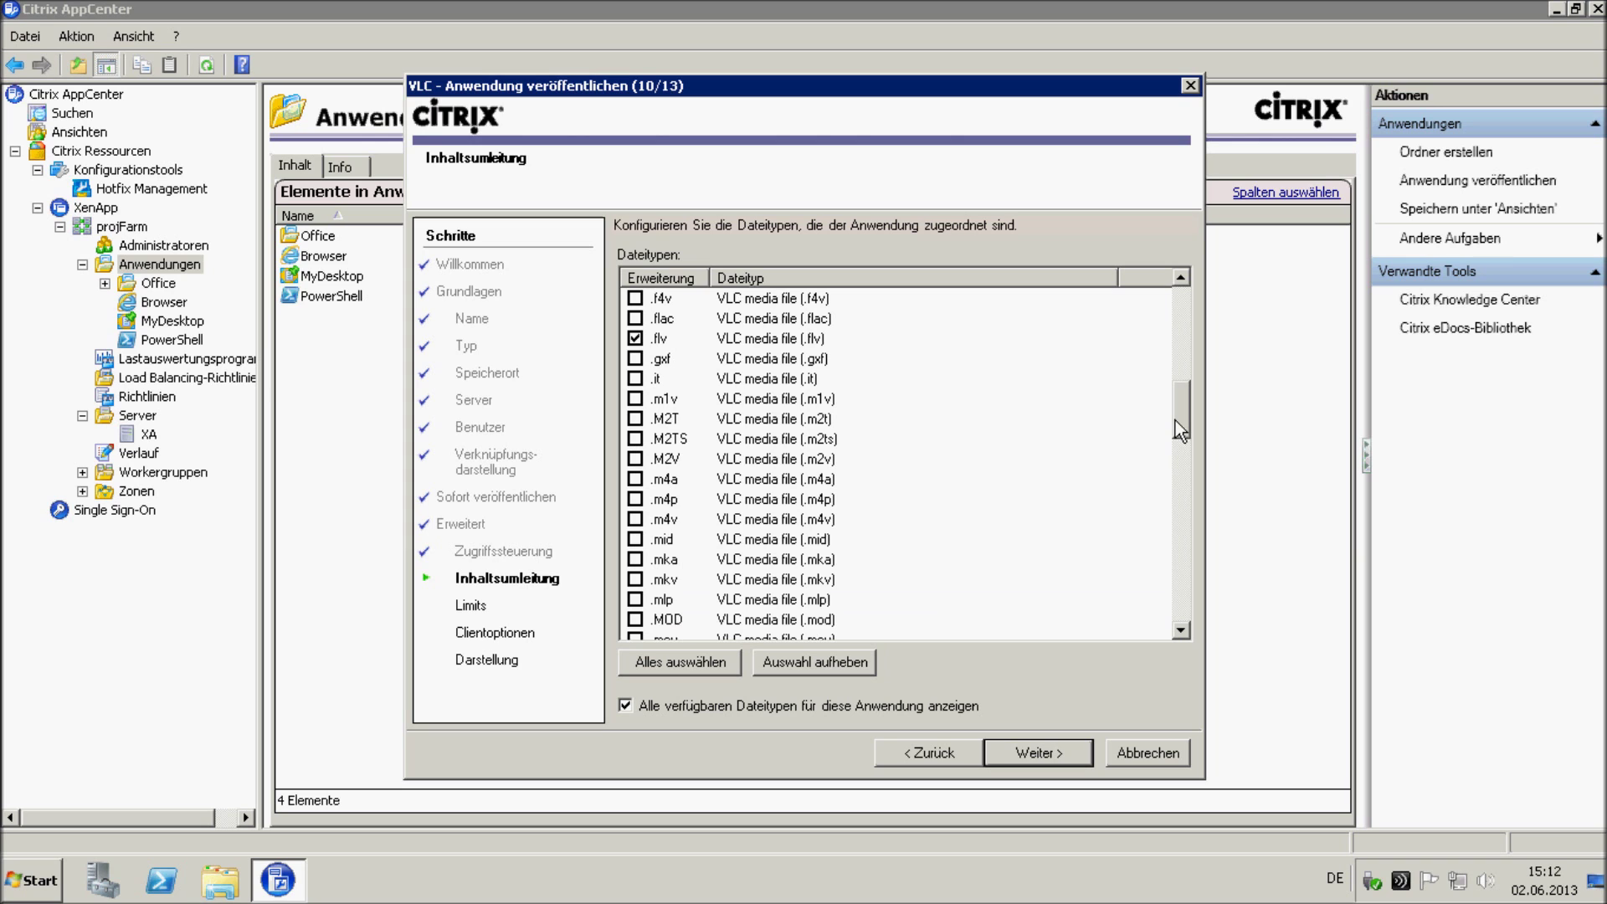
pyautogui.scroll(-4, 1175, 426)
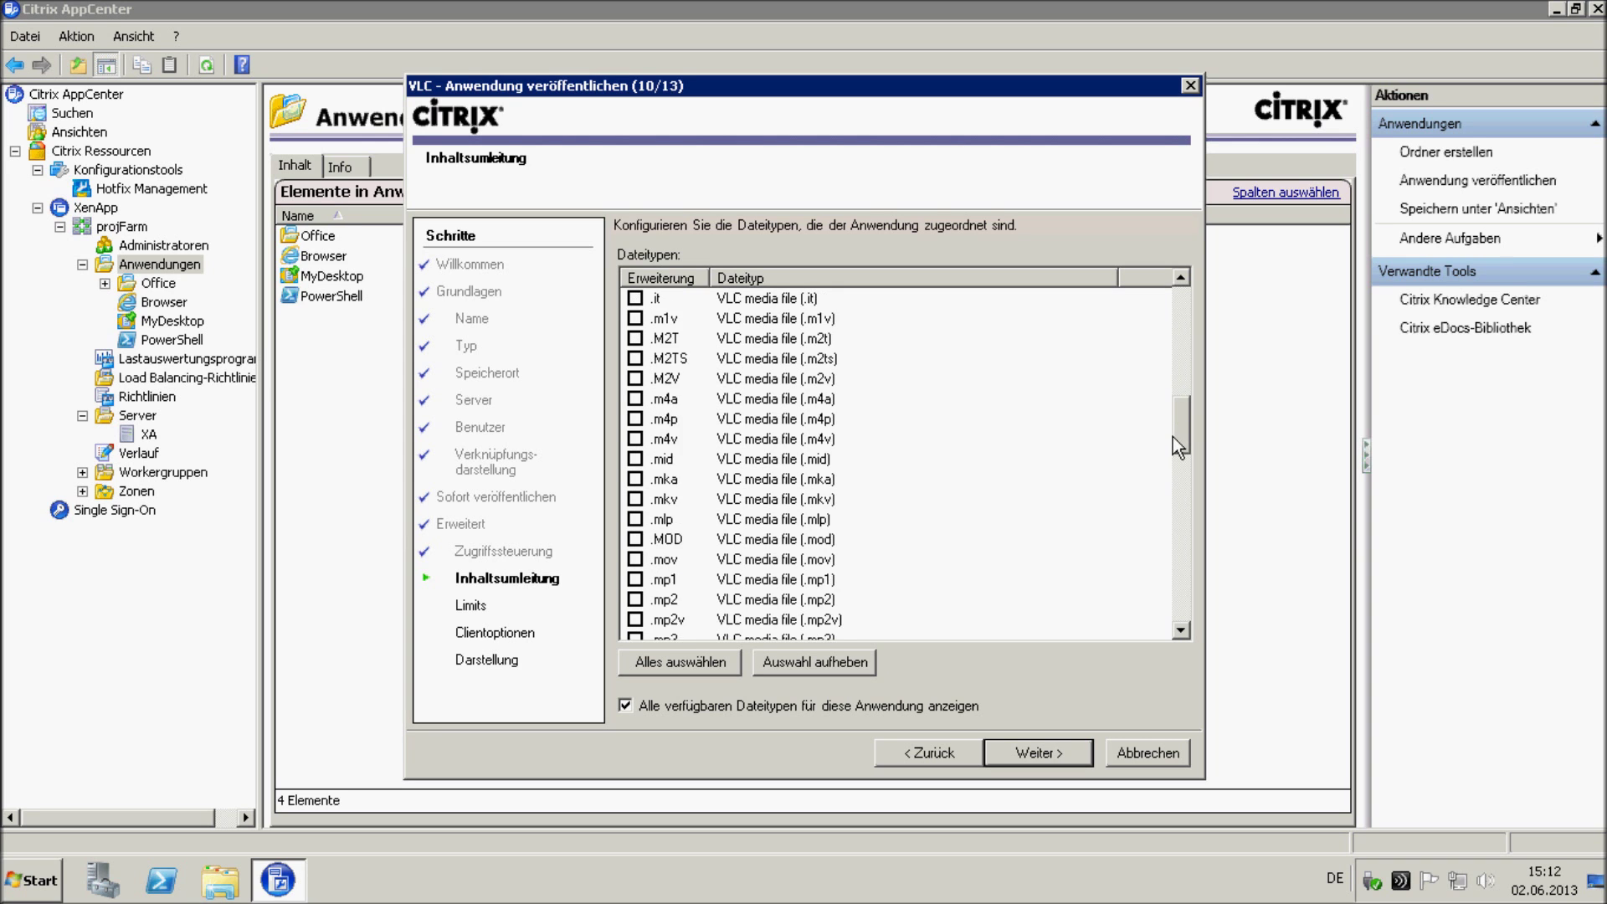
pyautogui.click(635, 479)
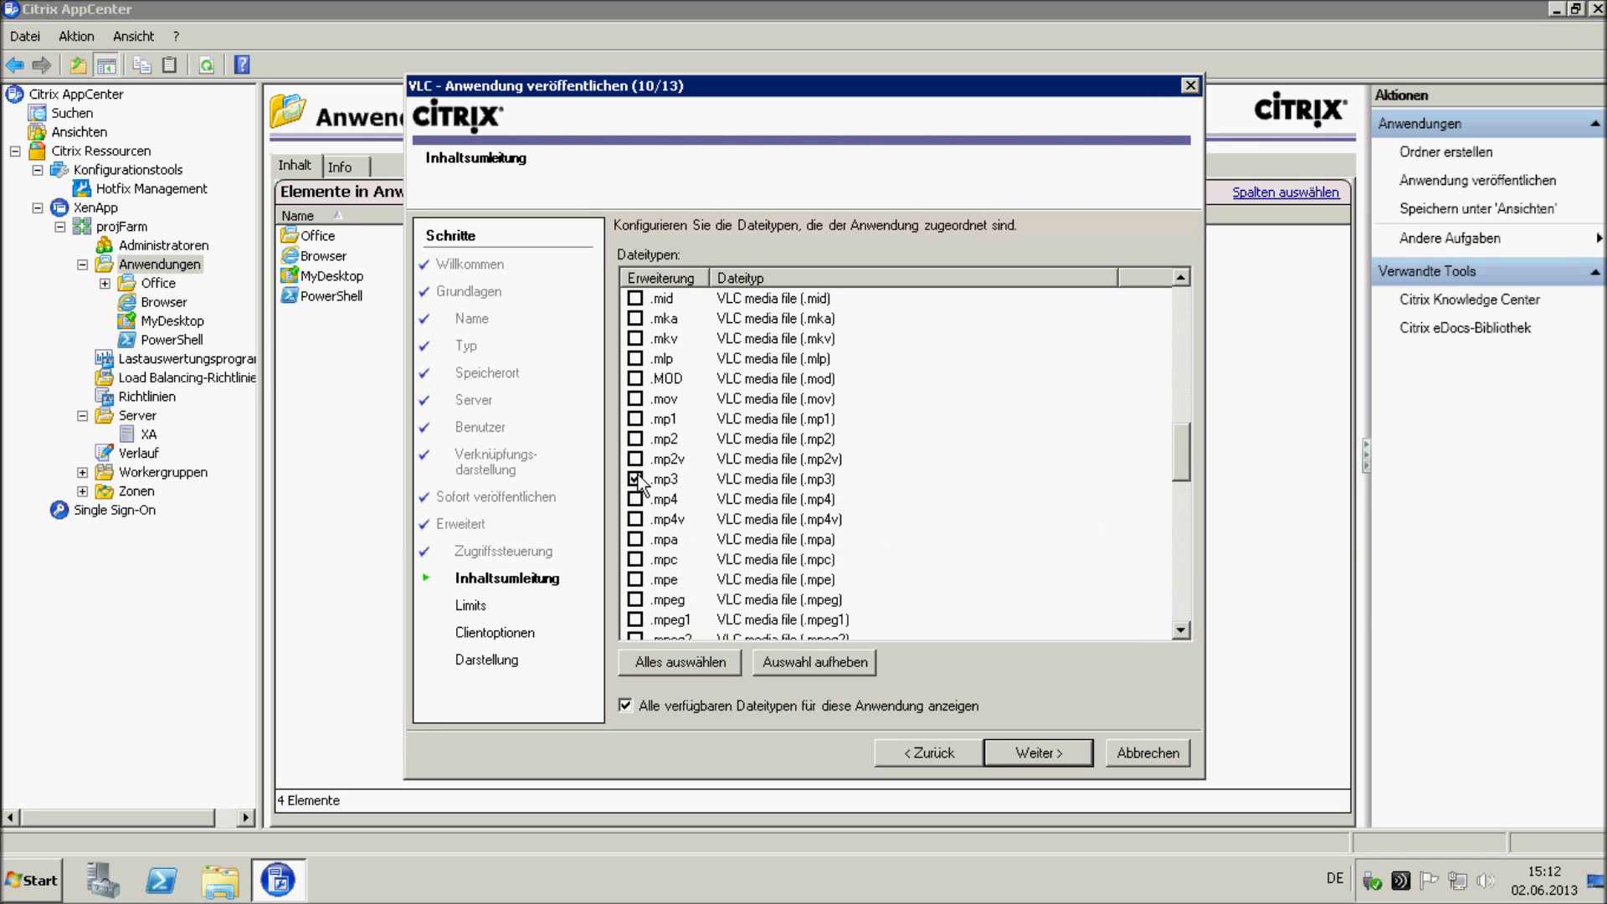
pyautogui.click(636, 498)
pyautogui.moveTo(1183, 473); pyautogui.dragTo(1178, 494)
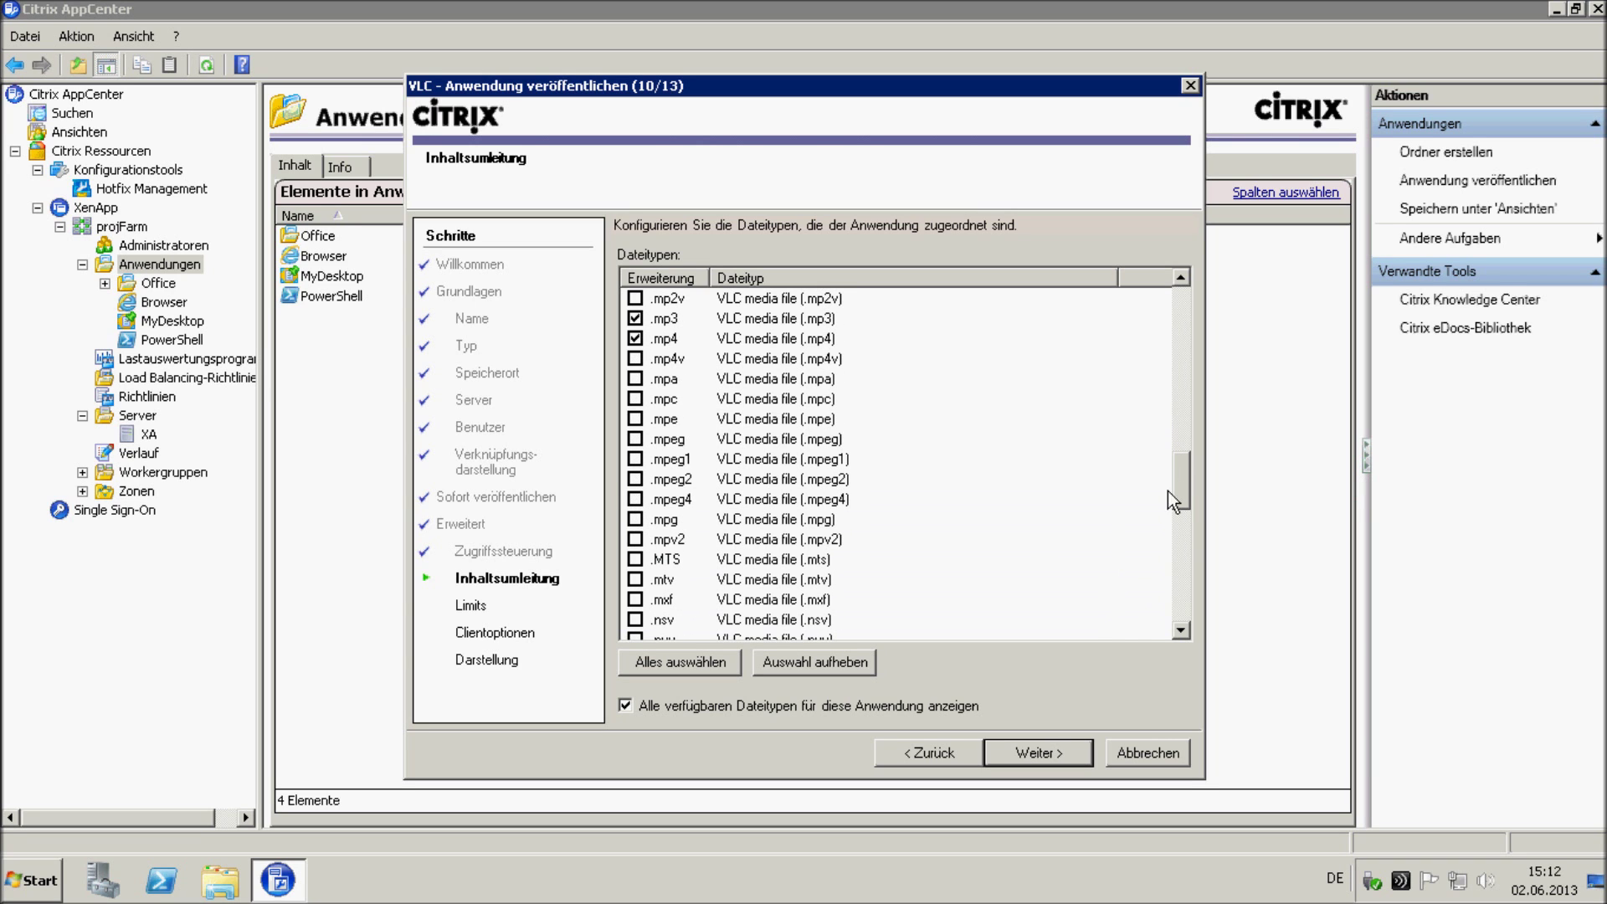
pyautogui.click(635, 519)
pyautogui.click(1027, 754)
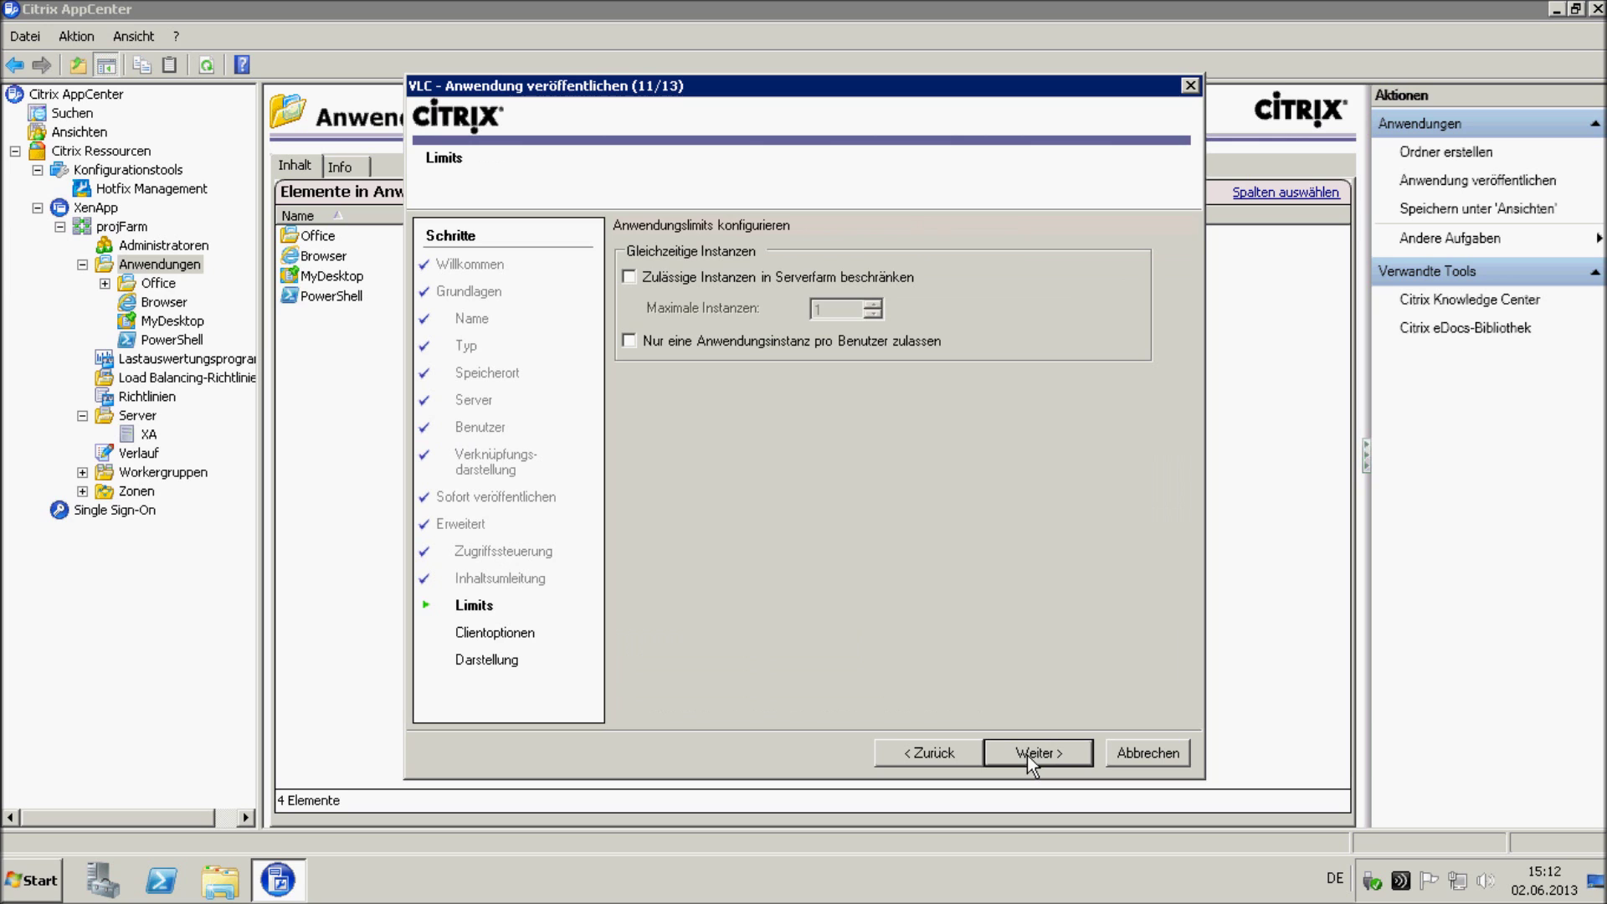
# Step: Accept the default limits, client options and appearance settings, and finish publishing VLC
pyautogui.click(1027, 755)
pyautogui.click(1026, 754)
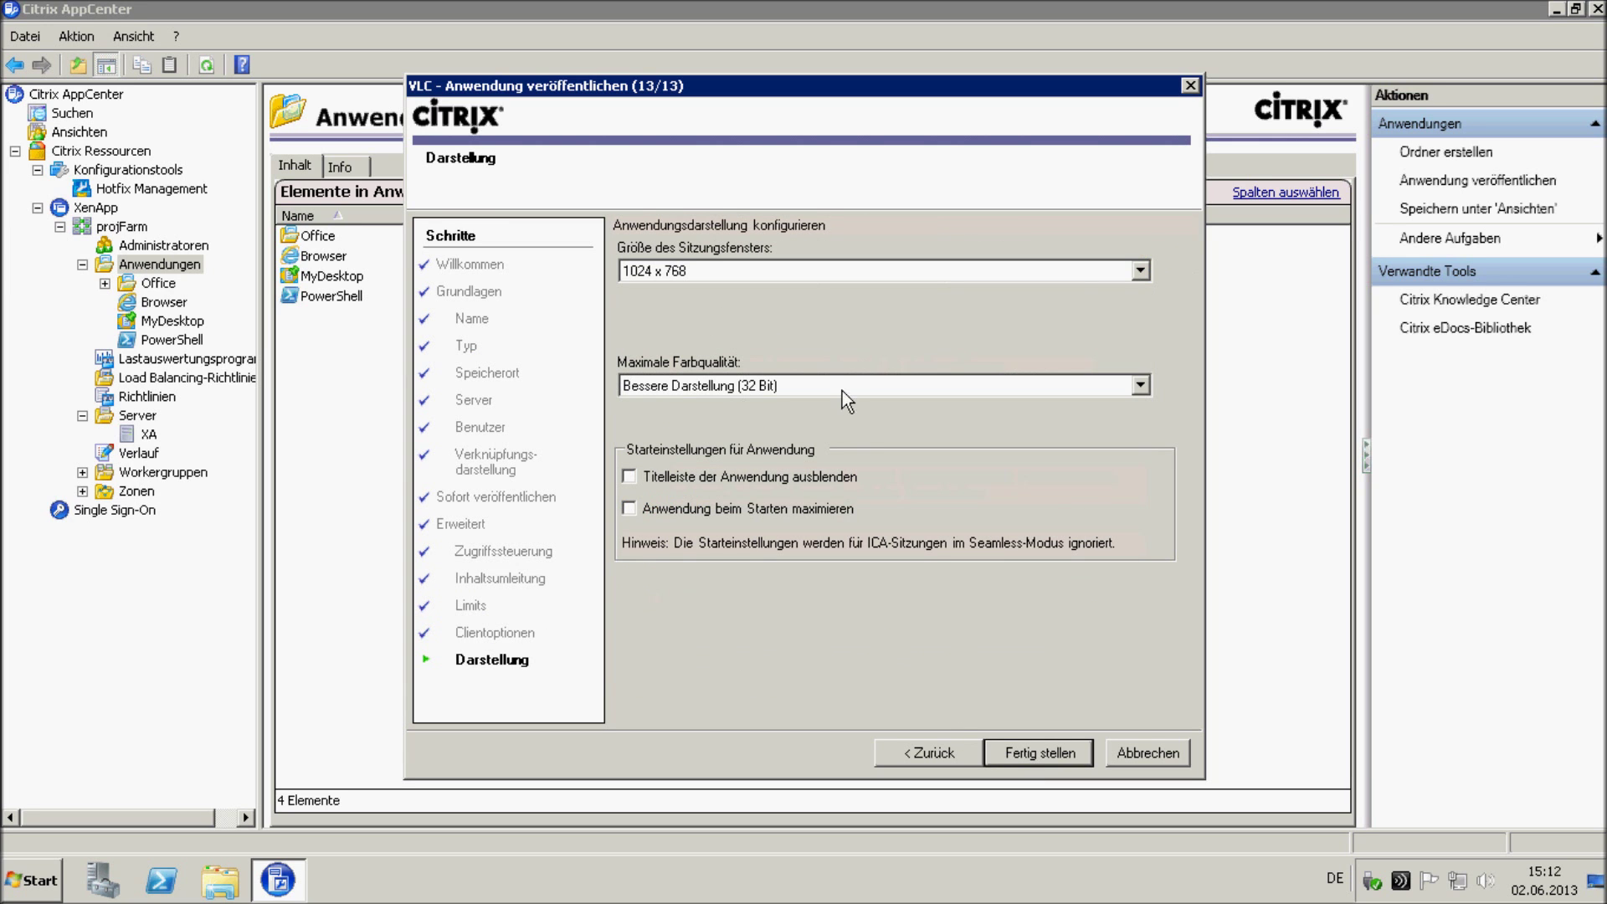
pyautogui.click(1012, 753)
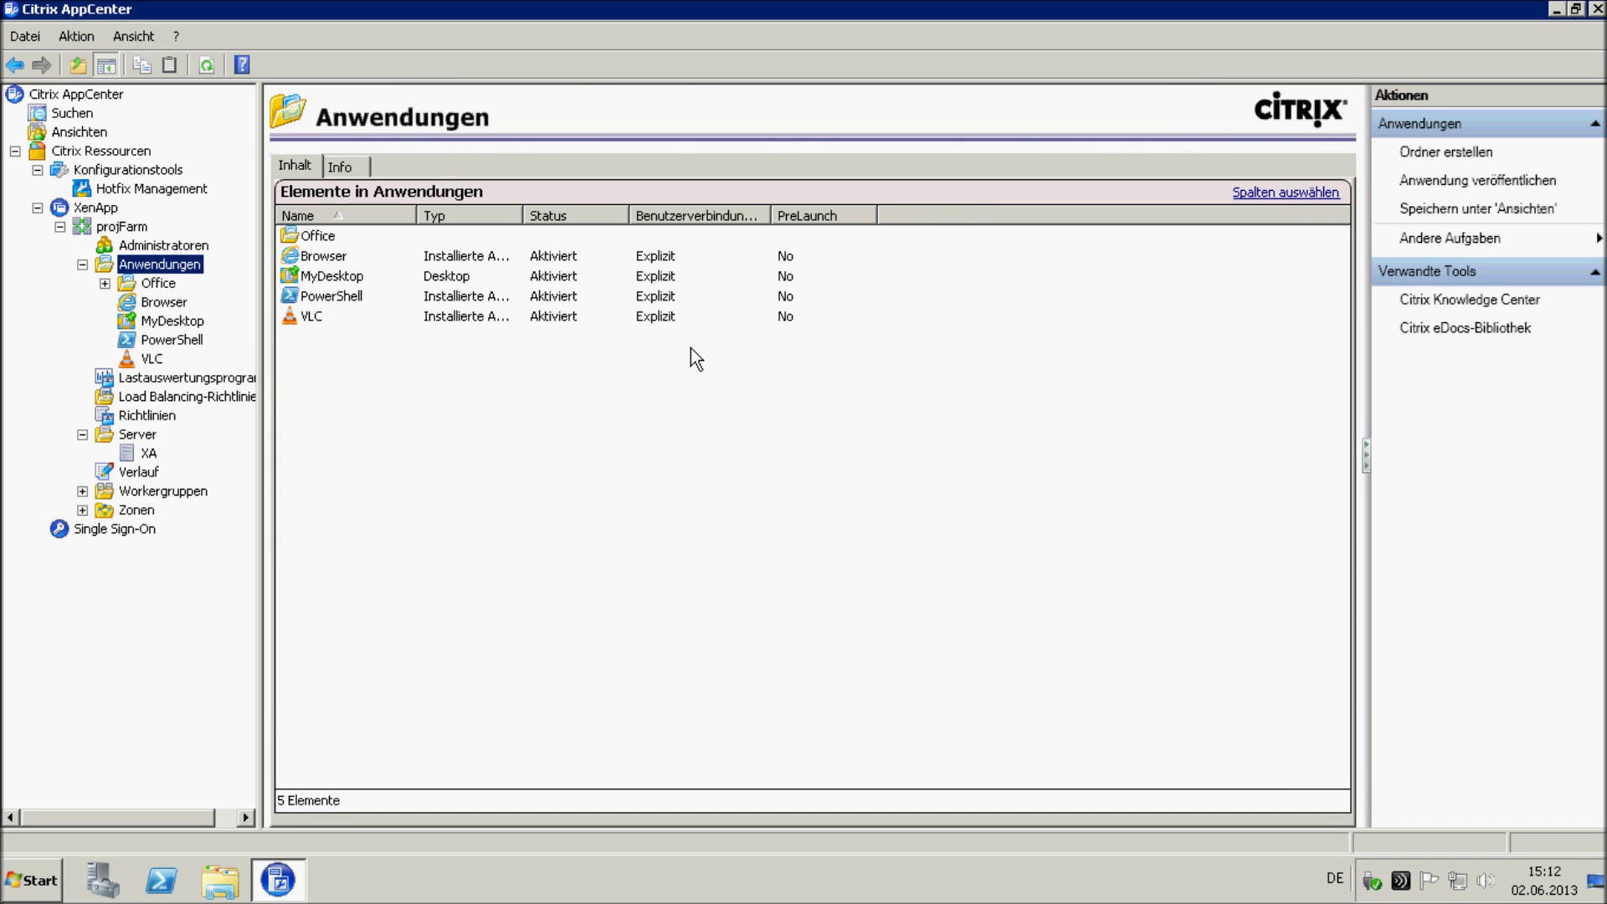
# Step: Open the application properties of the published VLC, check its content redirection file types, and apply the settings
pyautogui.click(151, 358)
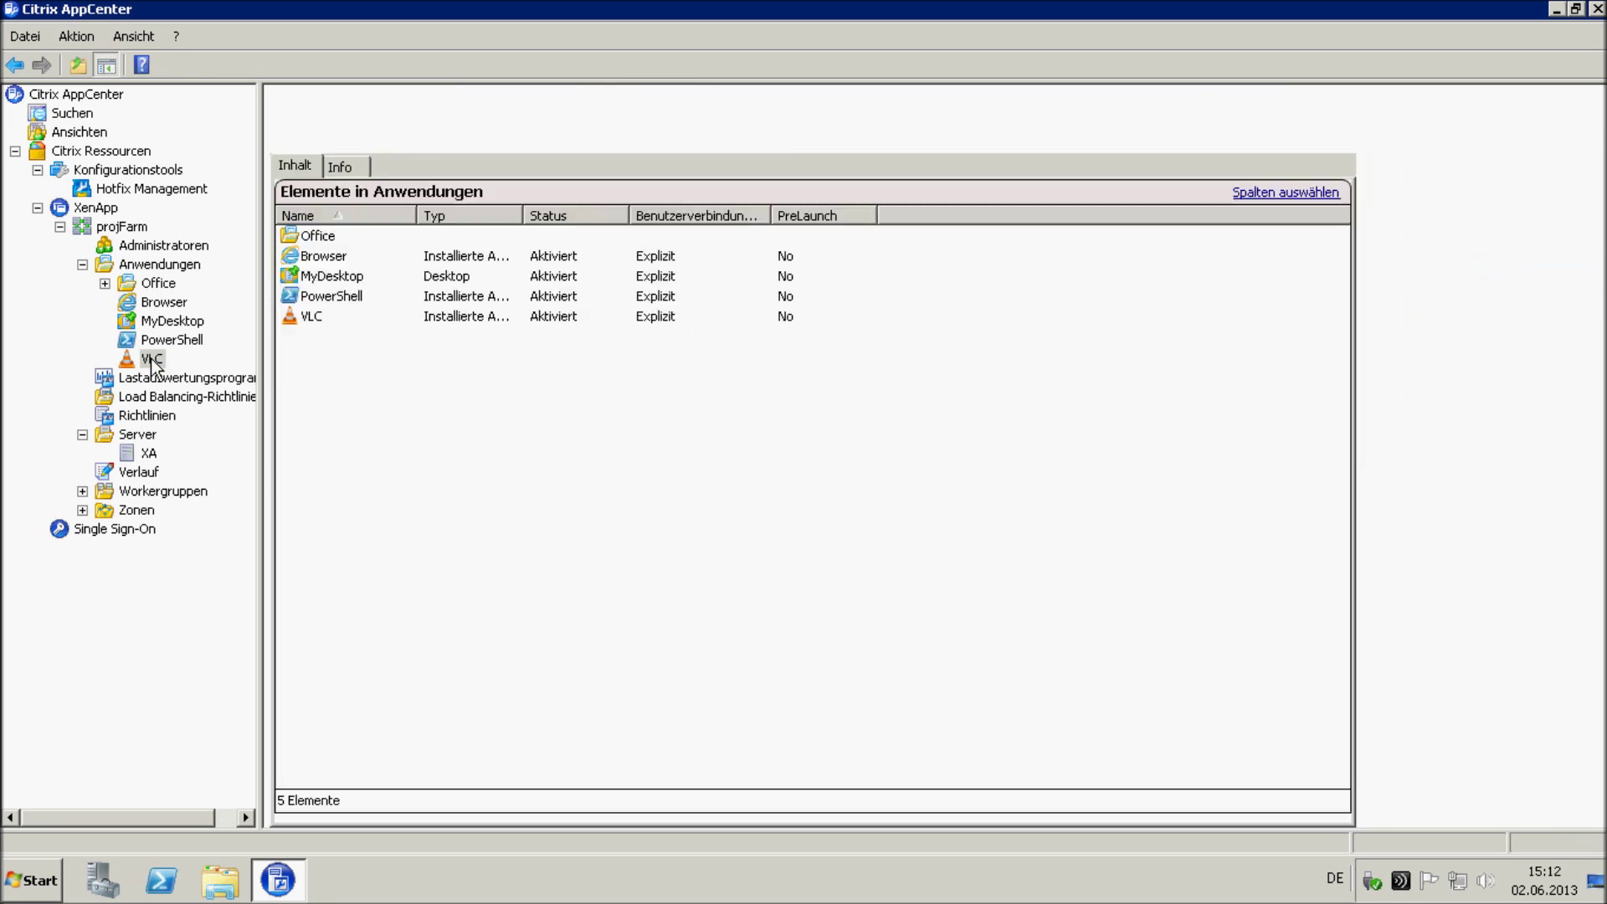
pyautogui.rightClick(152, 364)
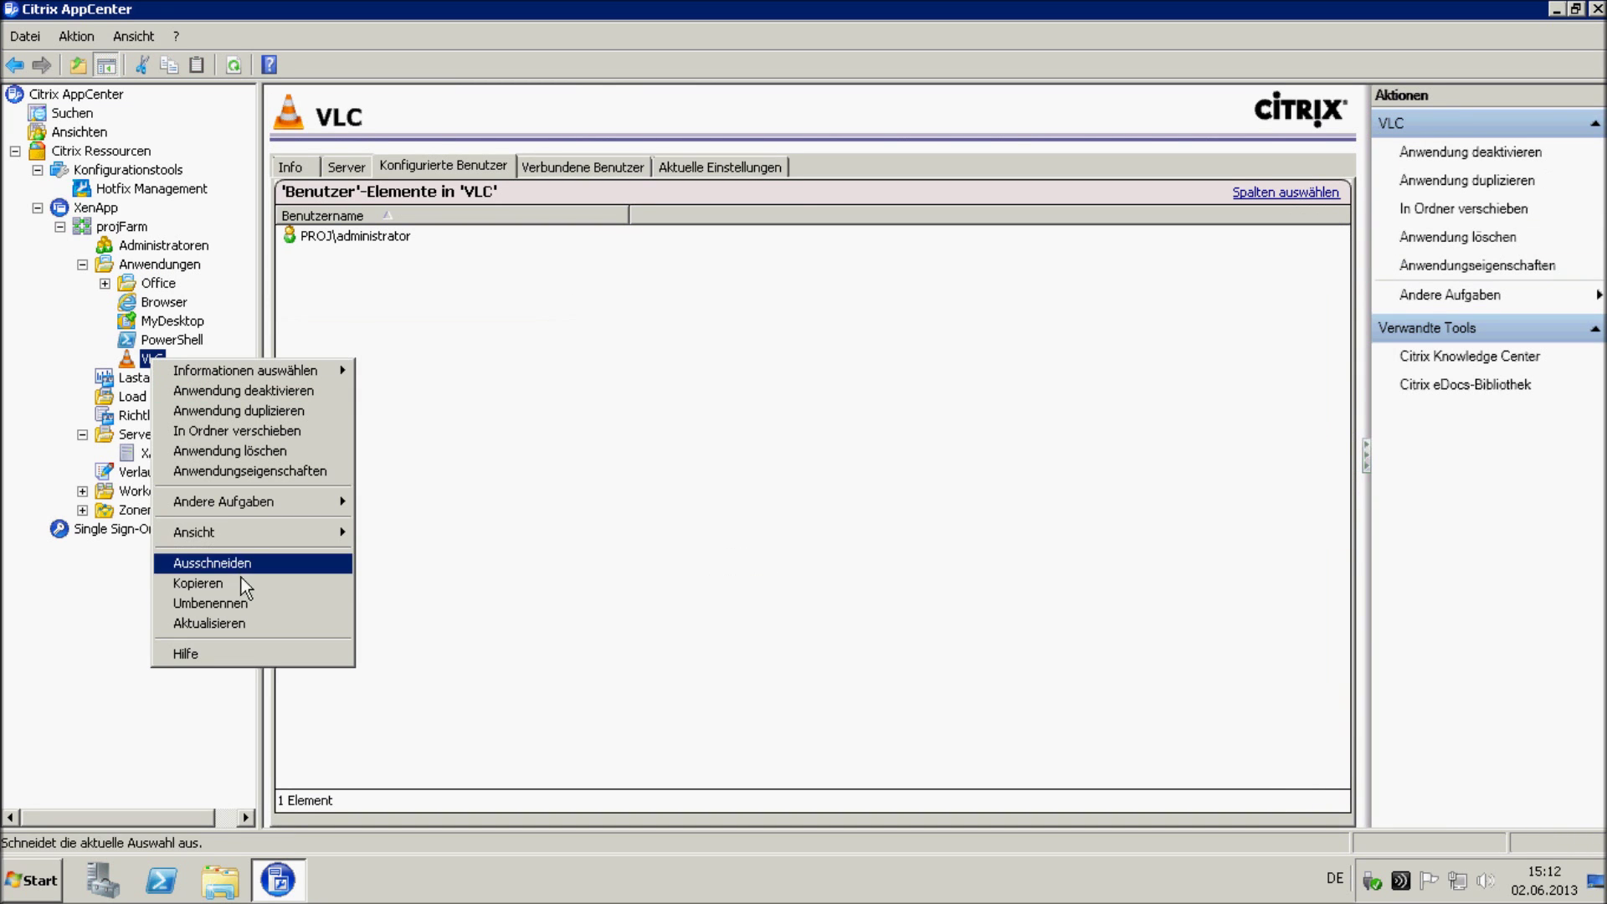
pyautogui.click(228, 472)
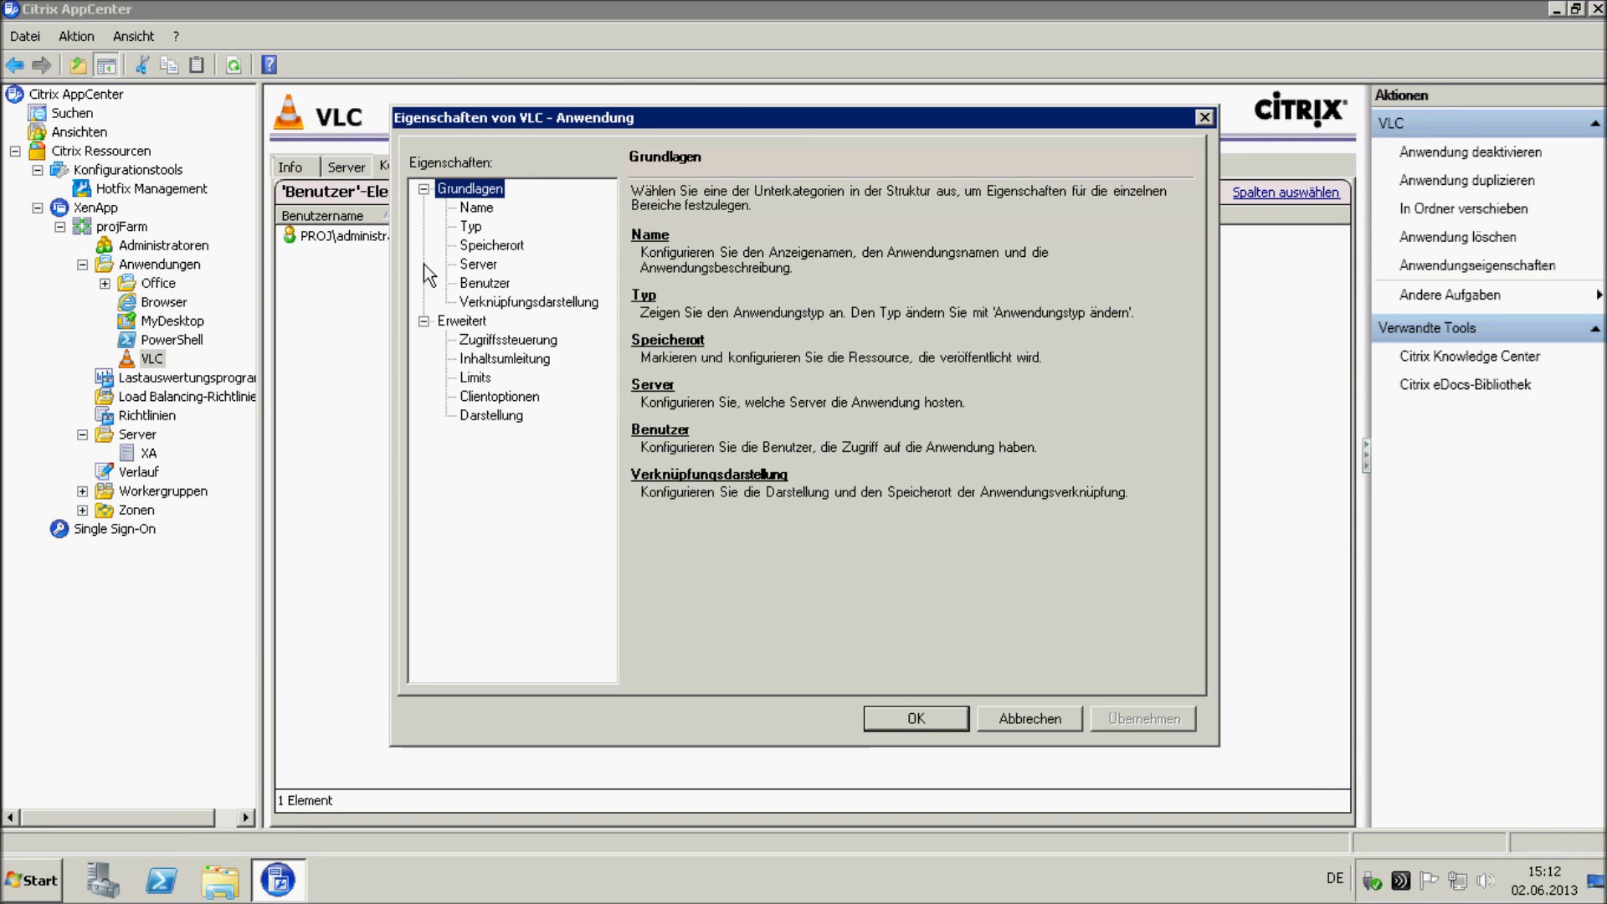
pyautogui.click(515, 360)
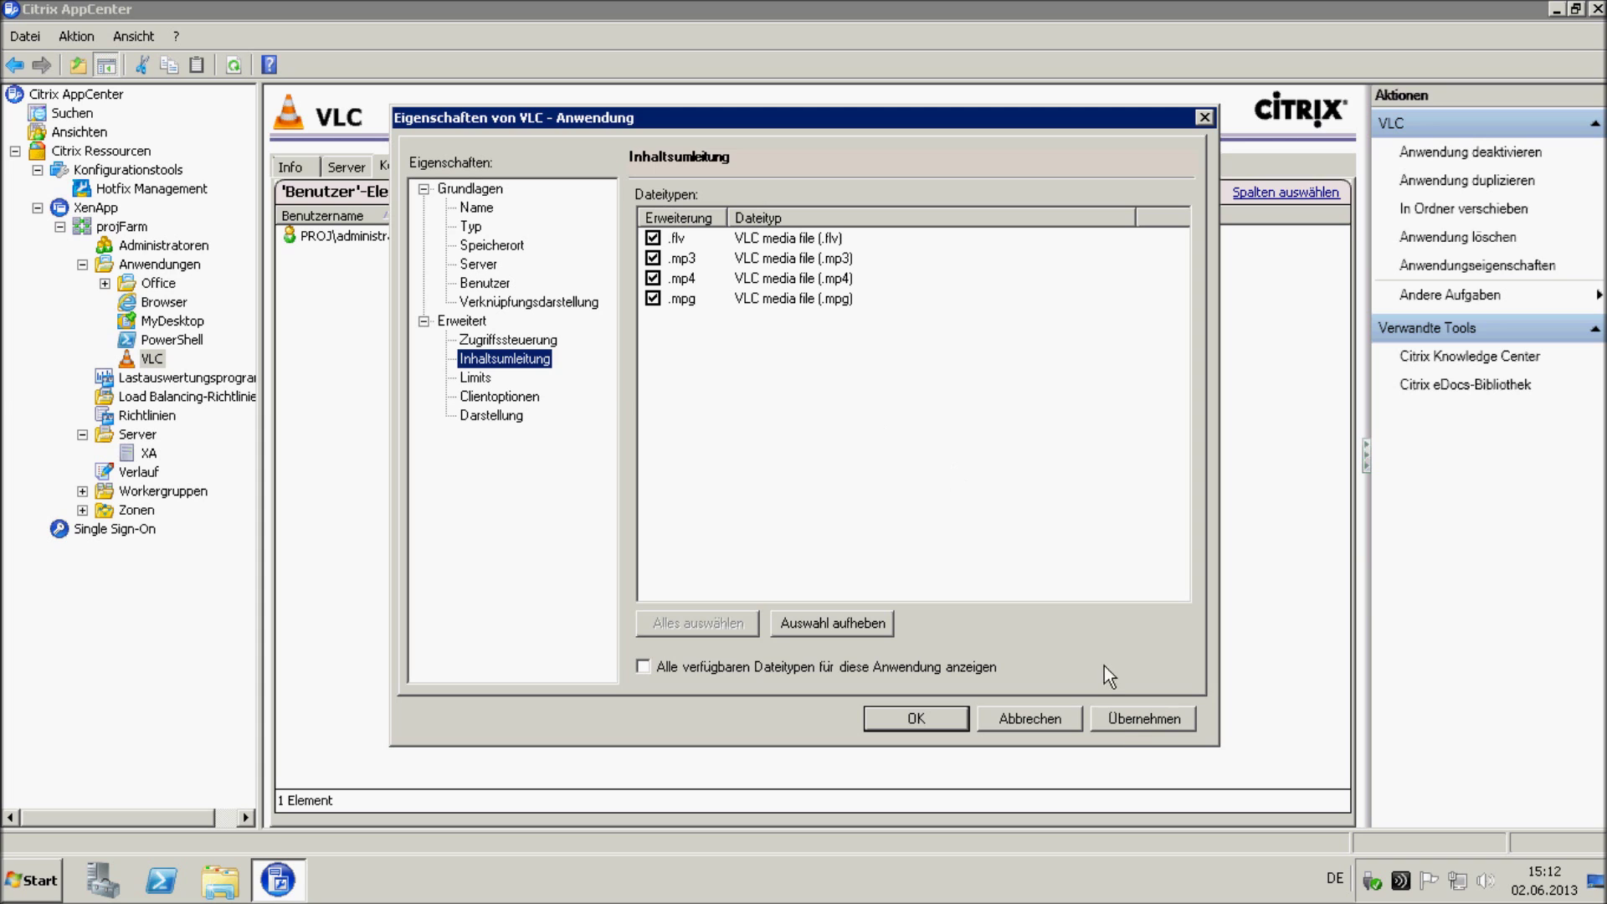
pyautogui.click(1115, 721)
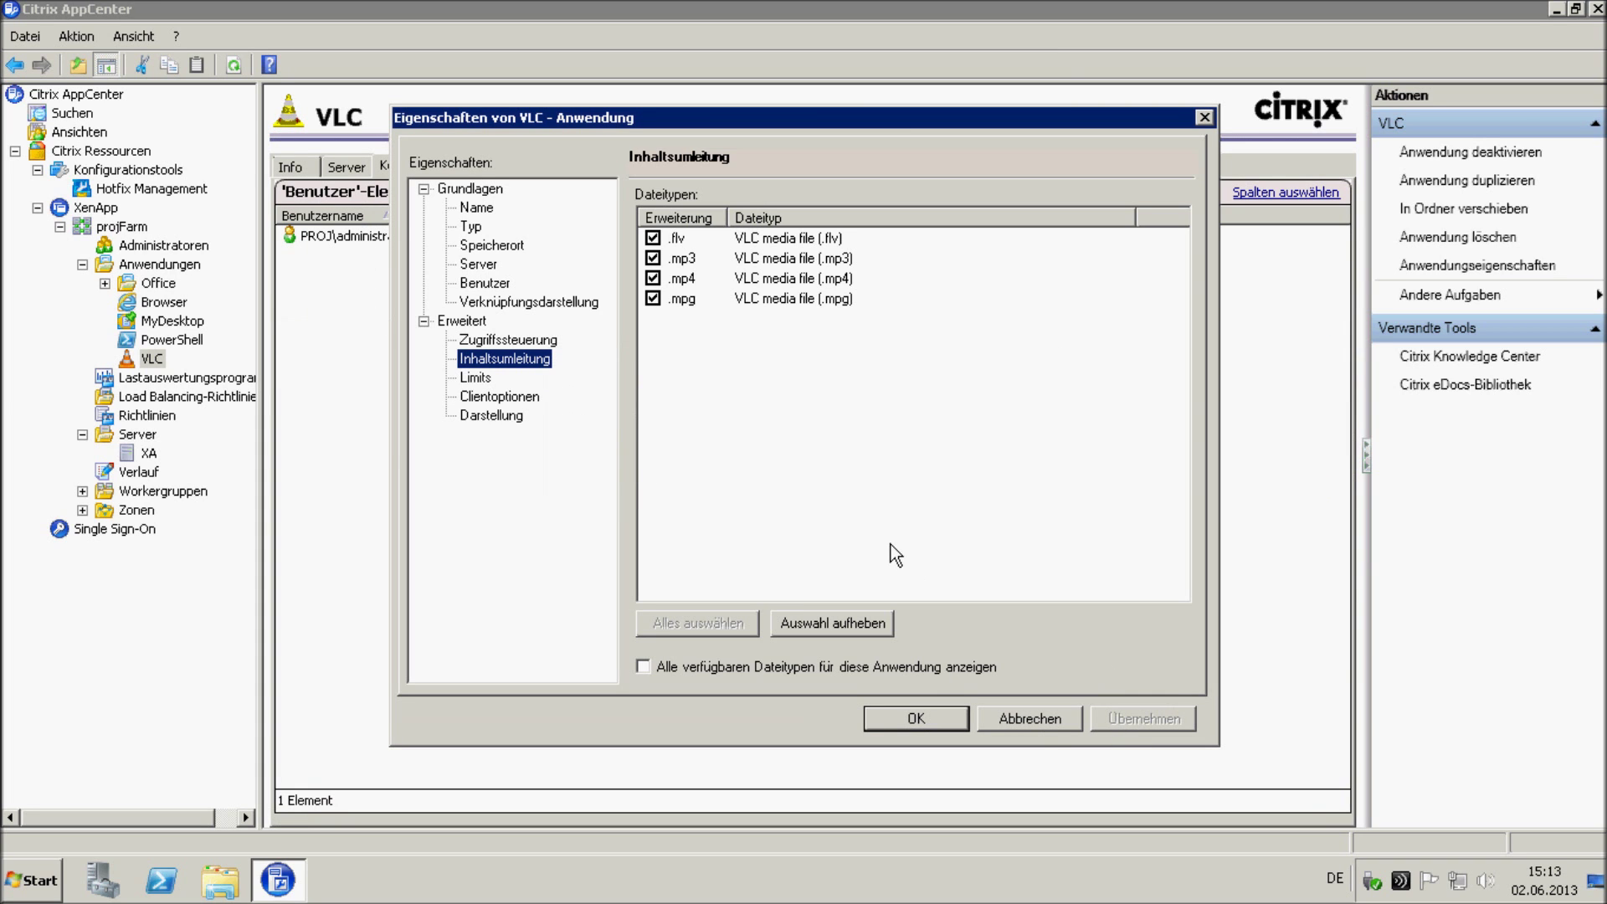